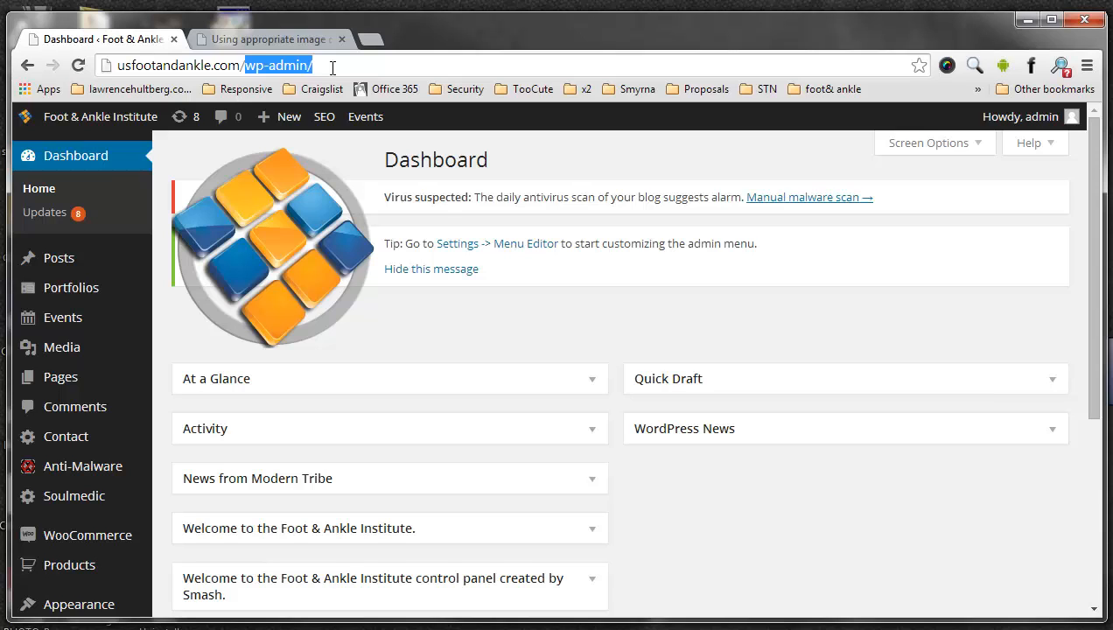
# - Close the WooThemes documentation page on image dimensions, leaving only the WordPress dashboard open
pyautogui.click(442, 297)
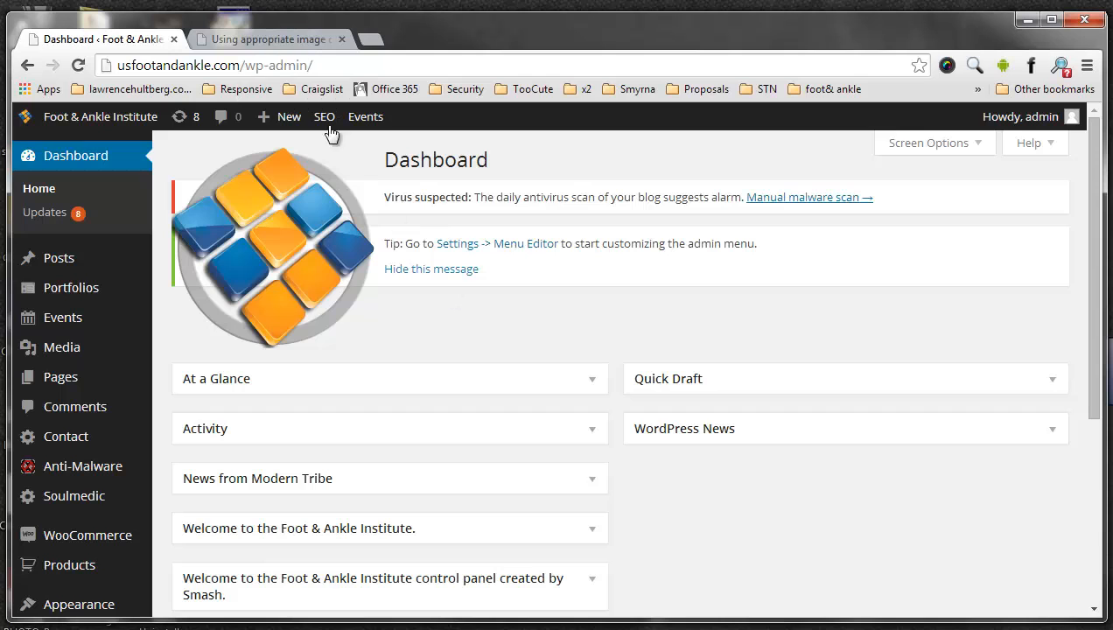
pyautogui.click(300, 44)
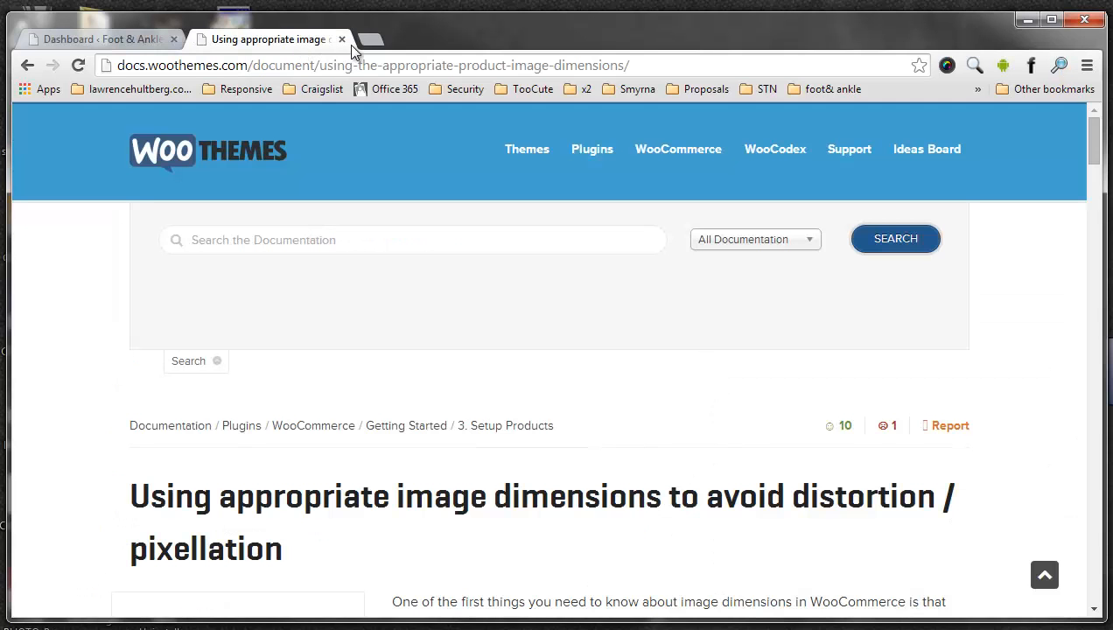
pyautogui.click(342, 40)
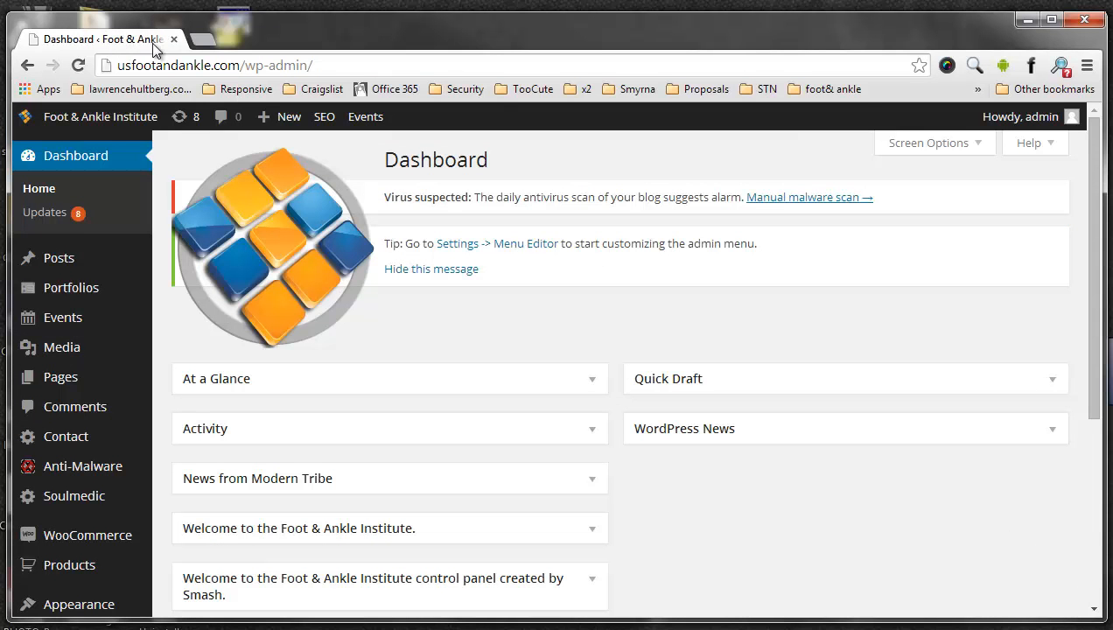
# - Visit the live Foot & Ankle Institute site in the current tab and return to its dashboard
pyautogui.moveTo(103, 117)
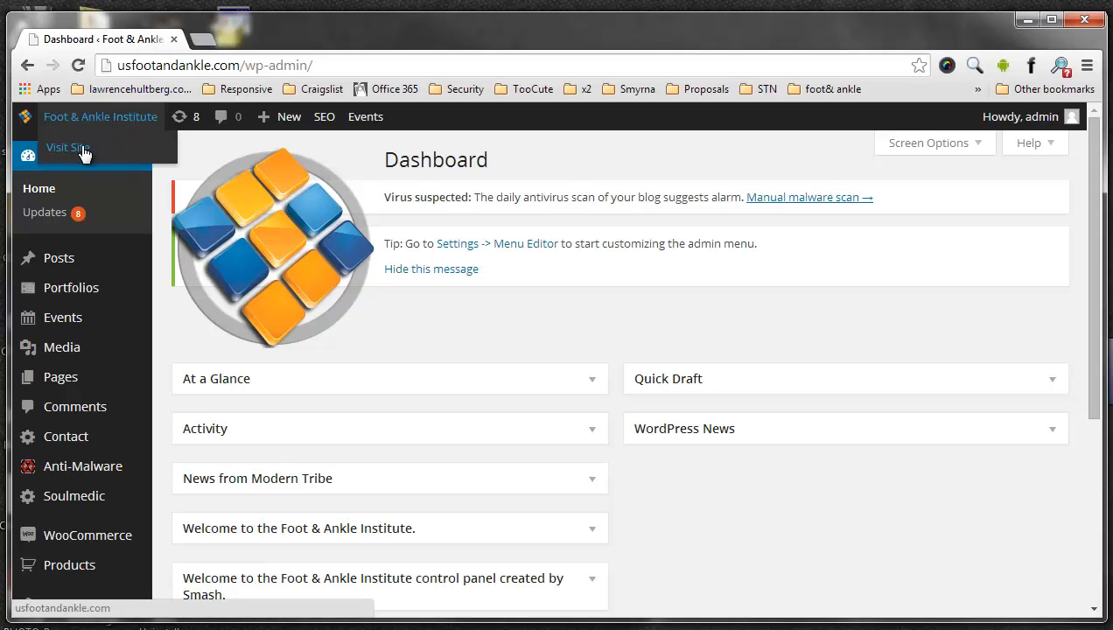
pyautogui.click(82, 146)
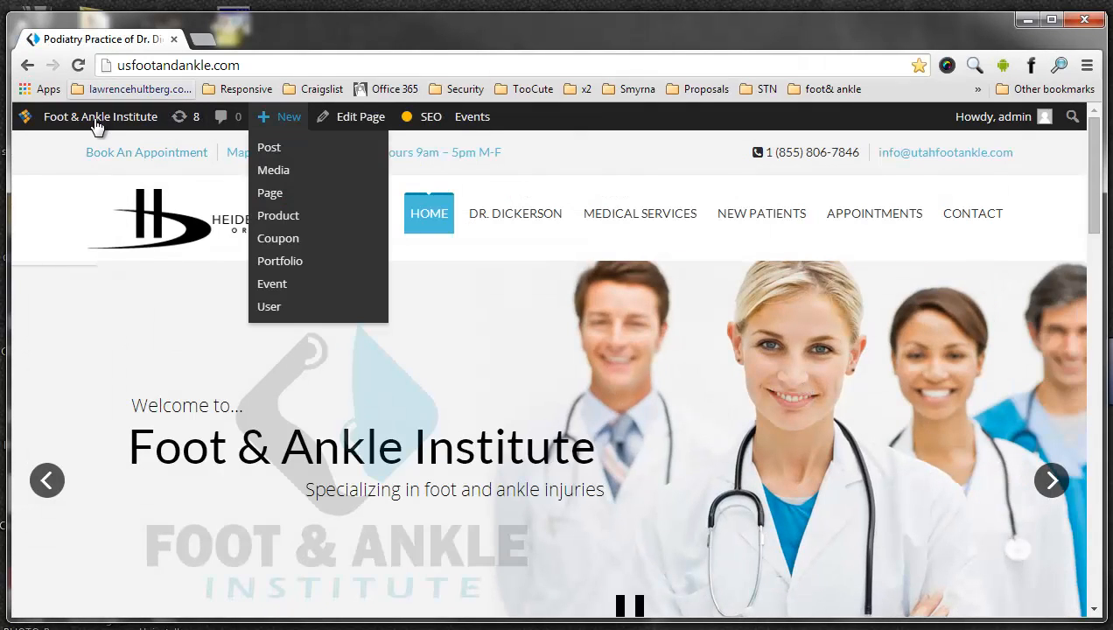
pyautogui.moveTo(96, 127)
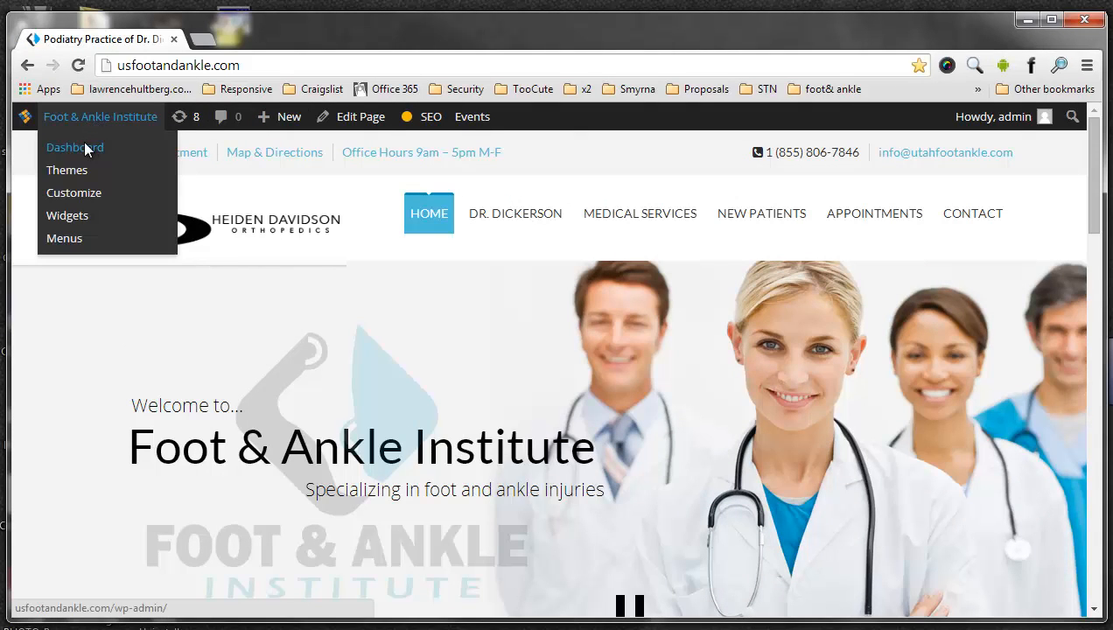
pyautogui.click(83, 145)
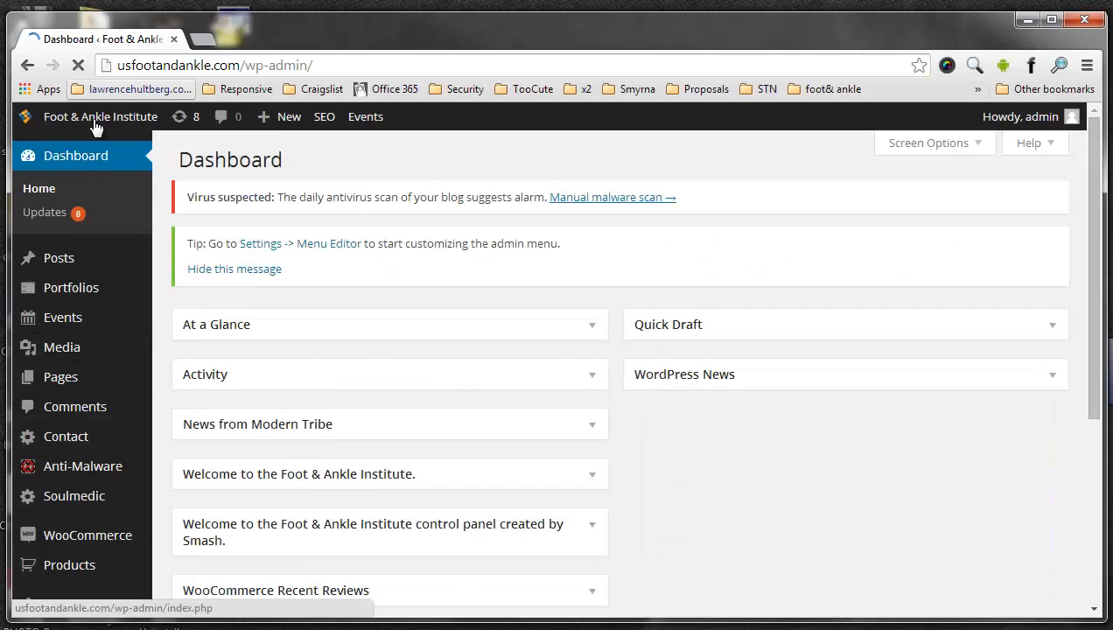
# - Open the live Foot & Ankle Institute site in a separate browser tab, keeping the dashboard open
pyautogui.moveTo(94, 124)
pyautogui.middleClick(87, 151)
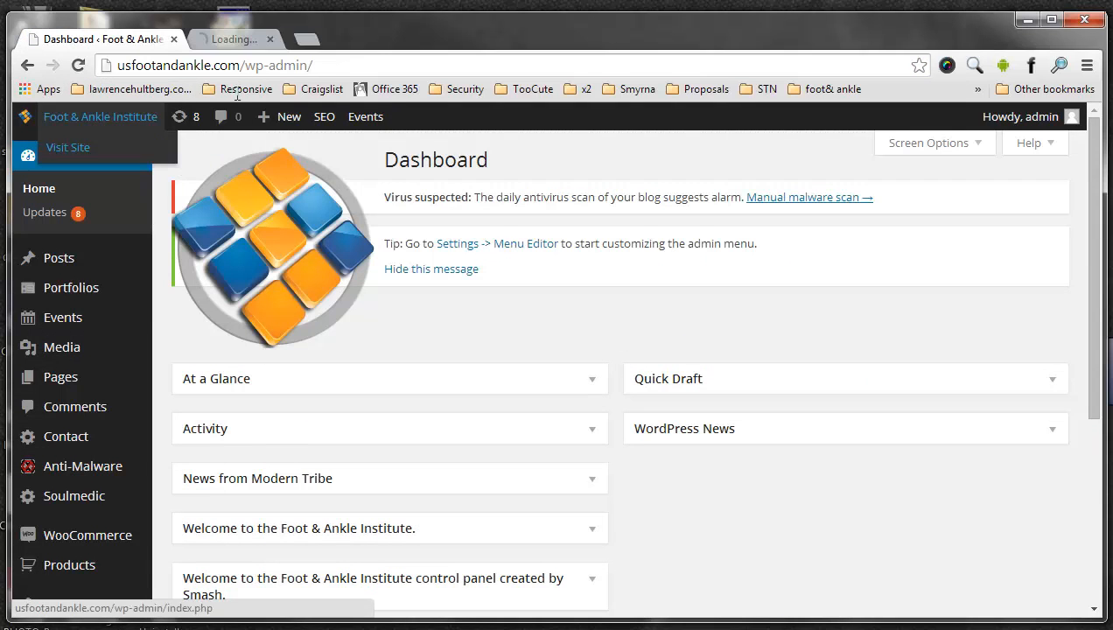
pyautogui.click(253, 40)
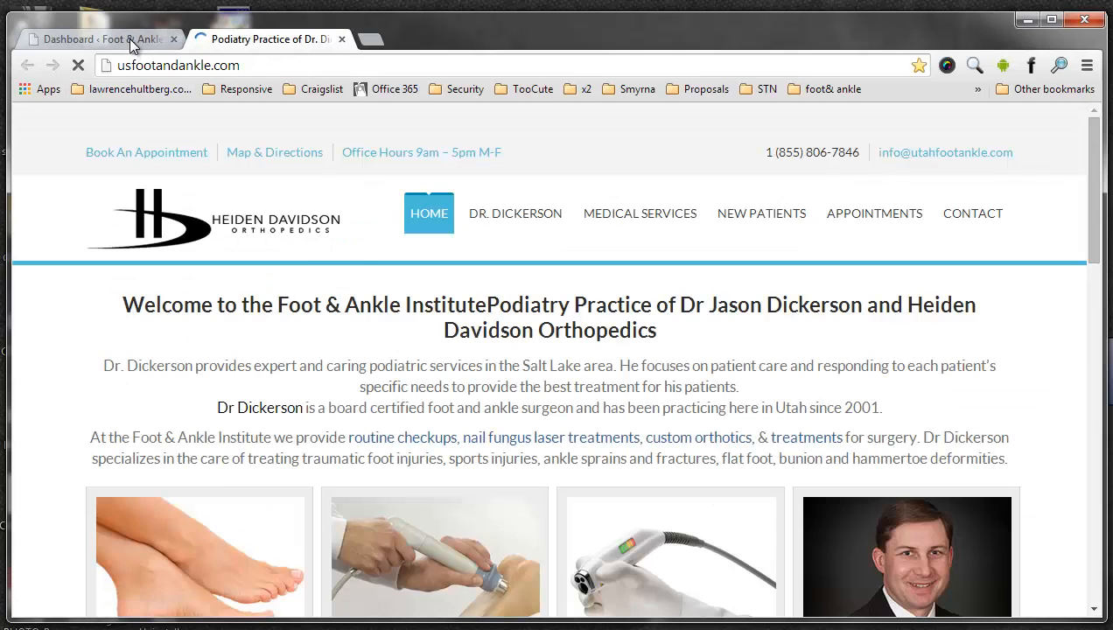
# - Switch back and forth between the dashboard and the live site to compare the two views
pyautogui.click(133, 42)
pyautogui.click(254, 40)
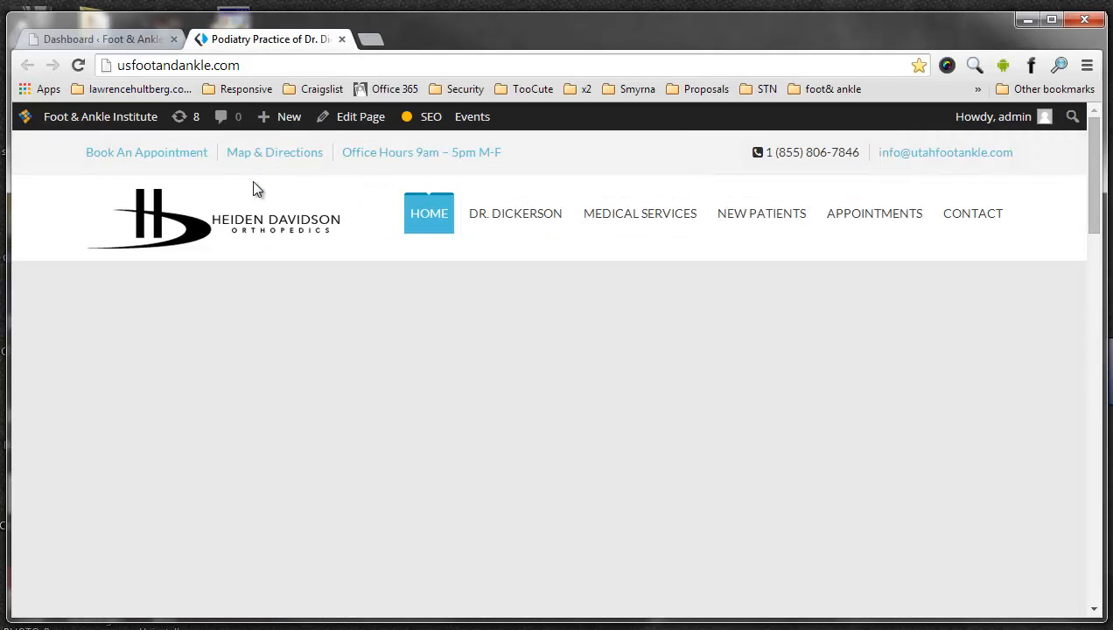
pyautogui.click(128, 42)
pyautogui.moveTo(151, 311)
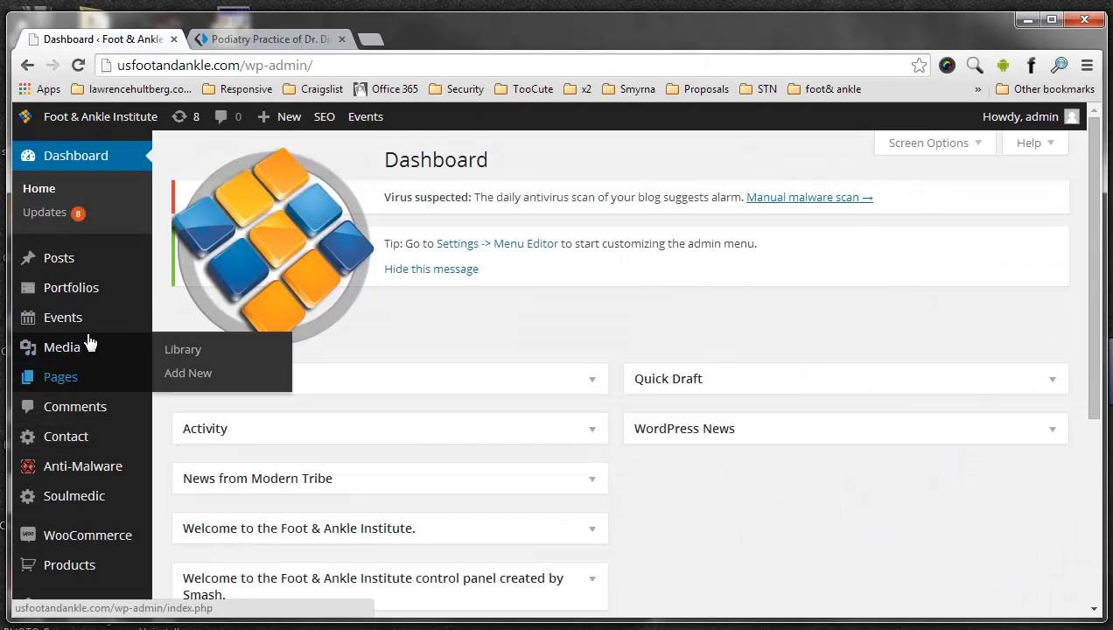
pyautogui.click(240, 39)
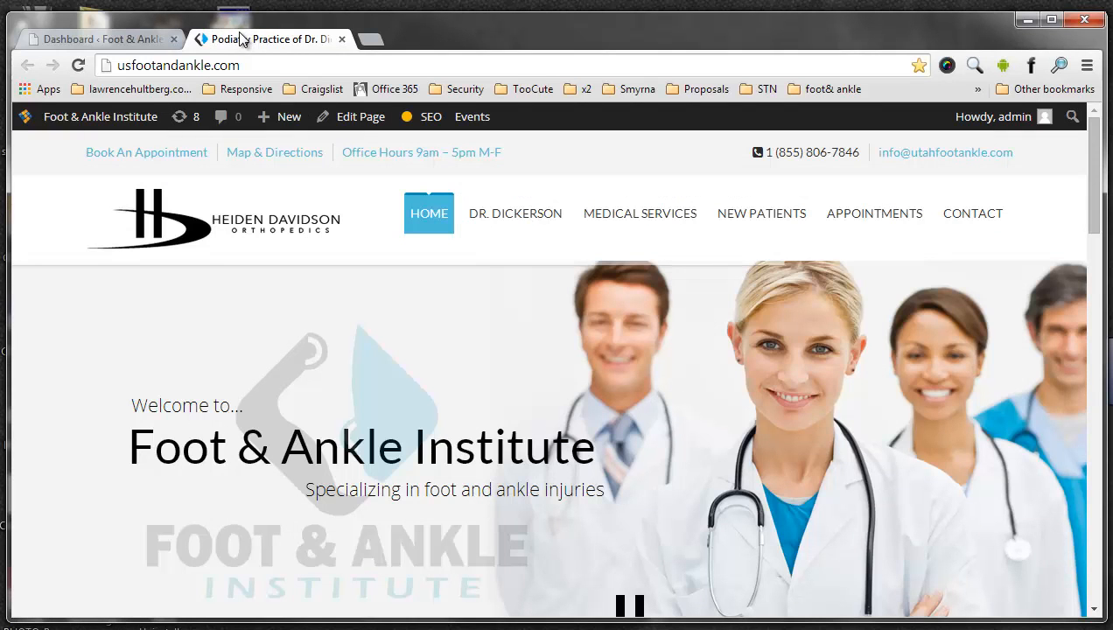
pyautogui.click(105, 46)
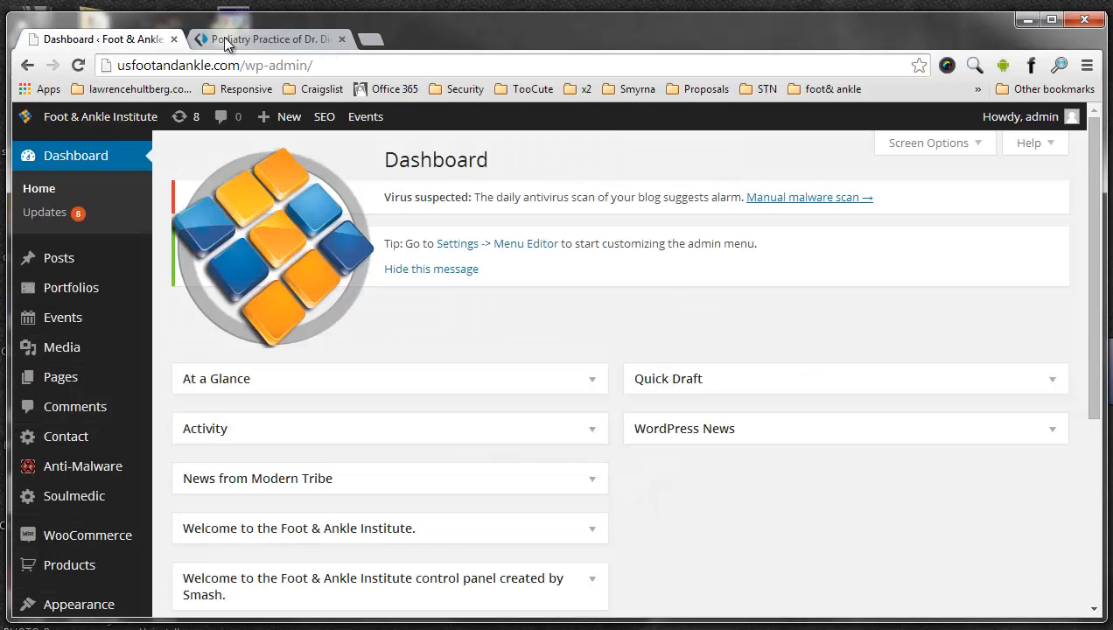
pyautogui.click(227, 40)
pyautogui.click(127, 43)
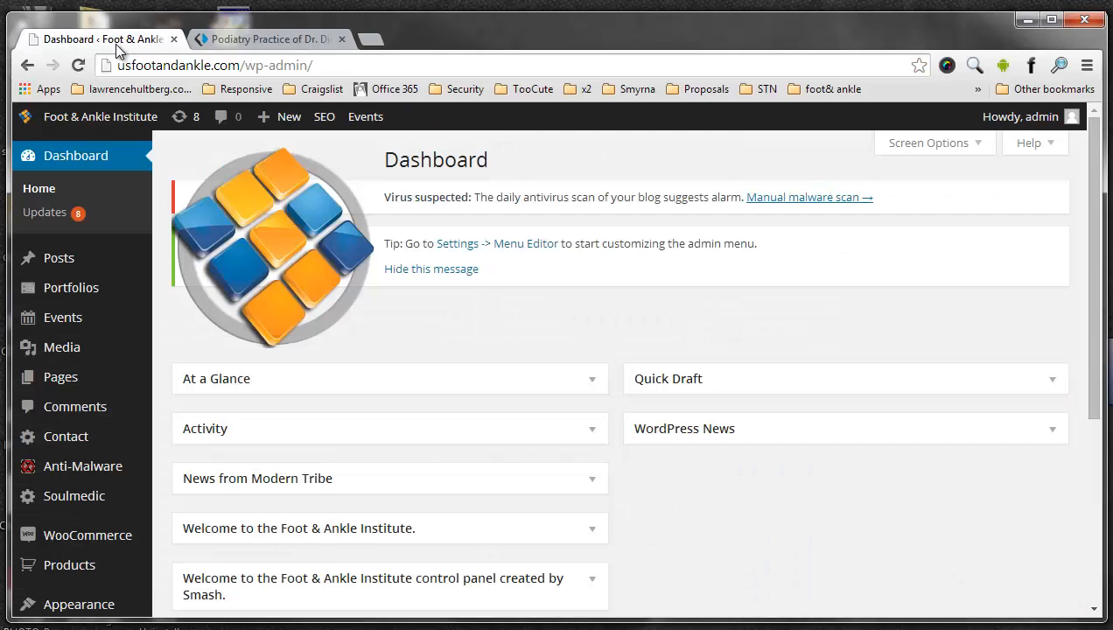
# - Open extra copies of the live site in new tabs, close them again and return to the dashboard
pyautogui.moveTo(111, 112)
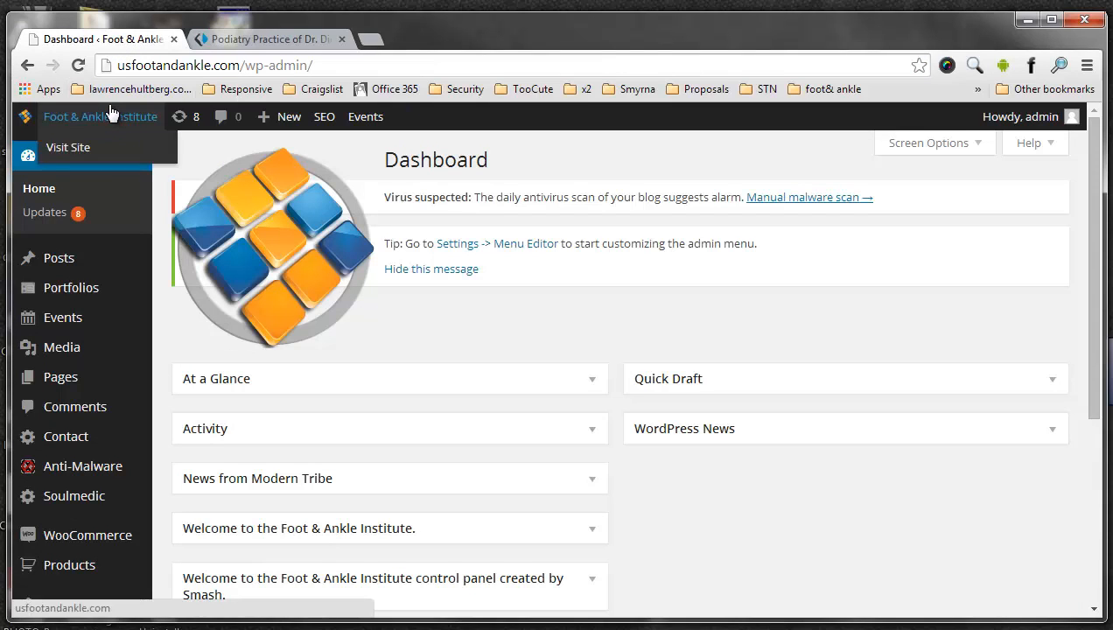
pyautogui.middleClick(77, 151)
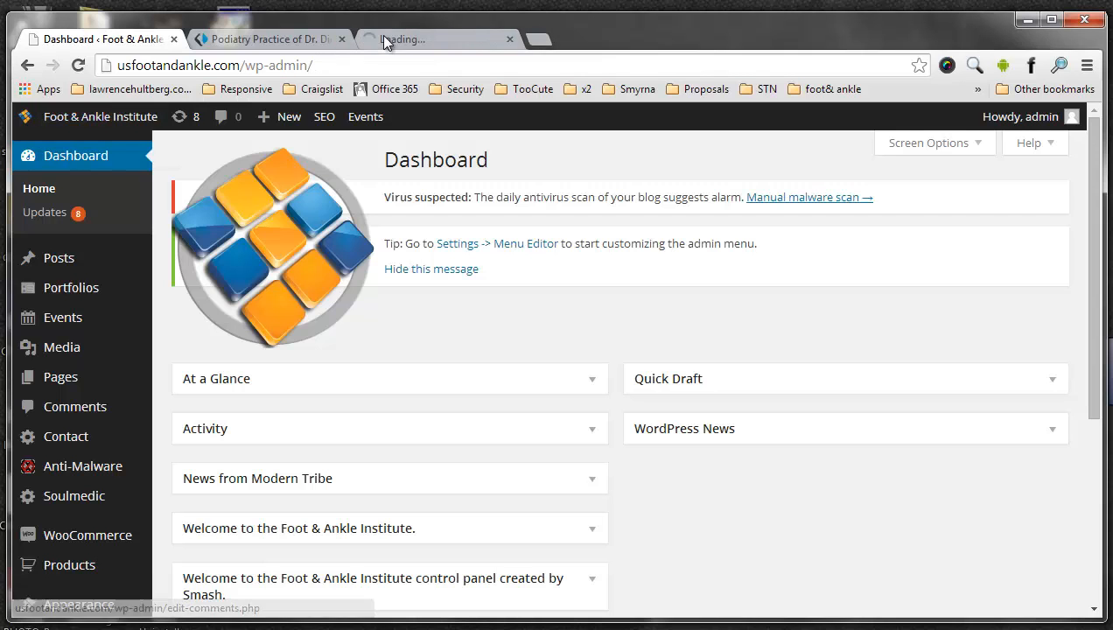
pyautogui.click(418, 44)
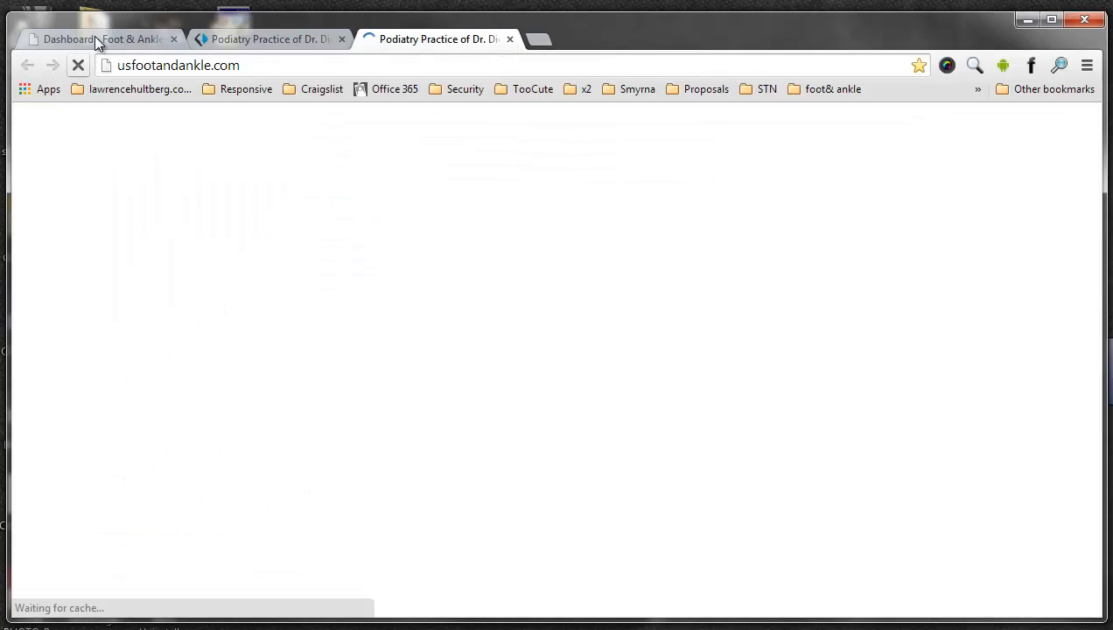
pyautogui.hotkey('ctrl', 'w')
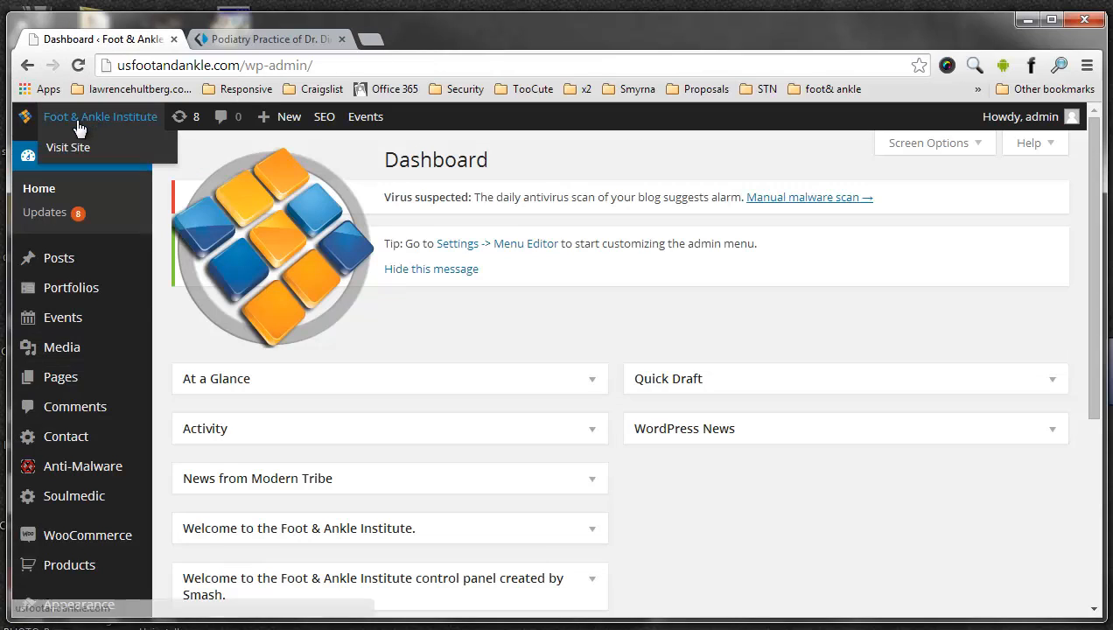
pyautogui.rightClick(76, 147)
pyautogui.click(94, 157)
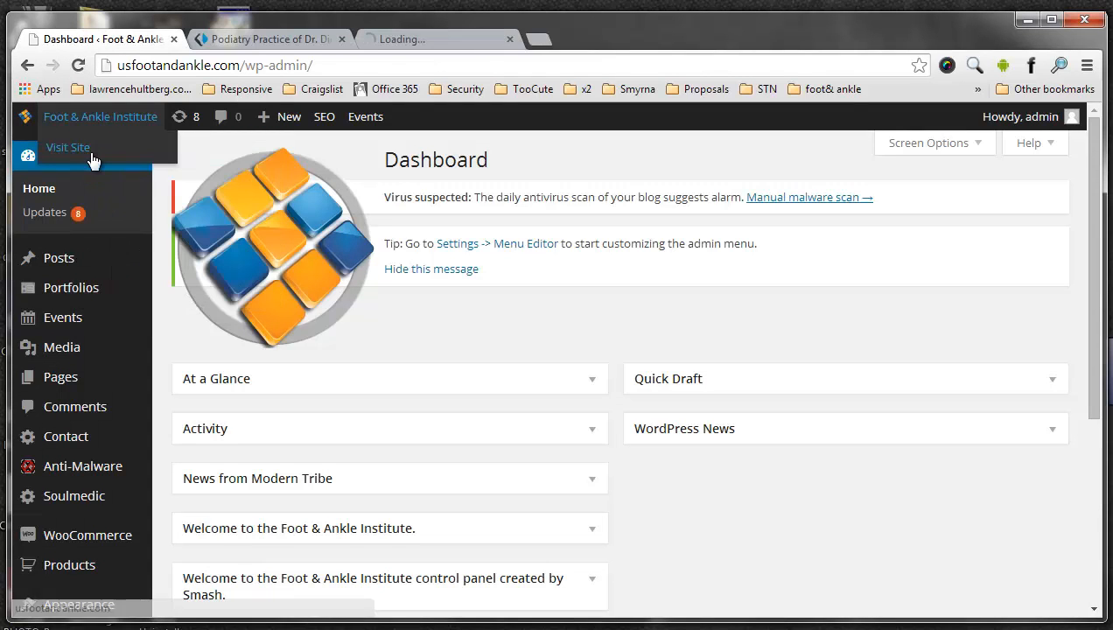
pyautogui.click(394, 40)
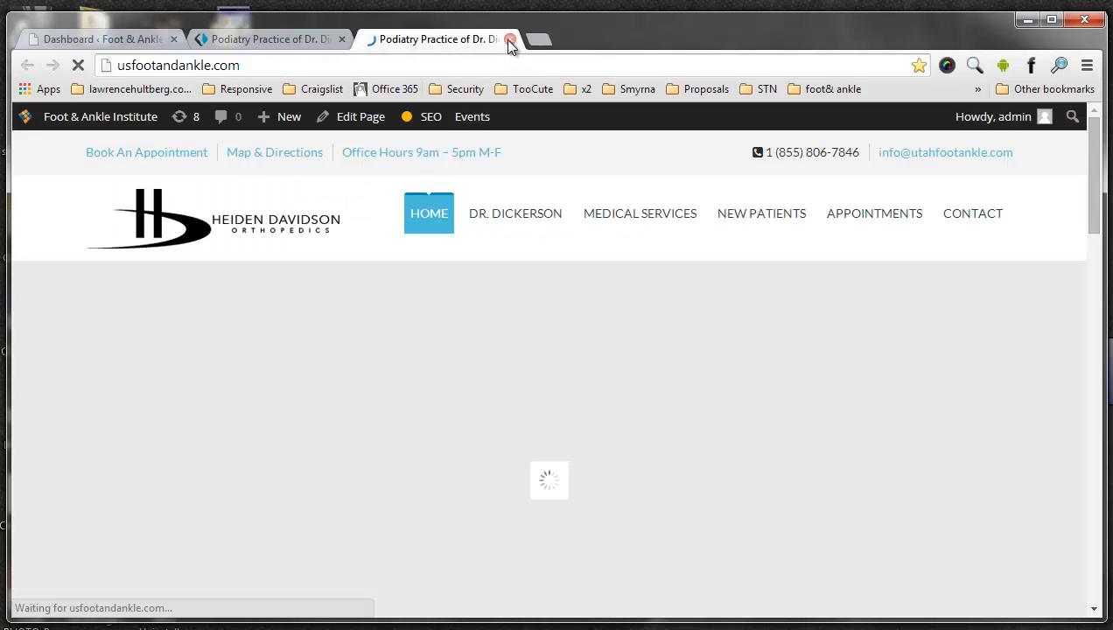
pyautogui.click(510, 39)
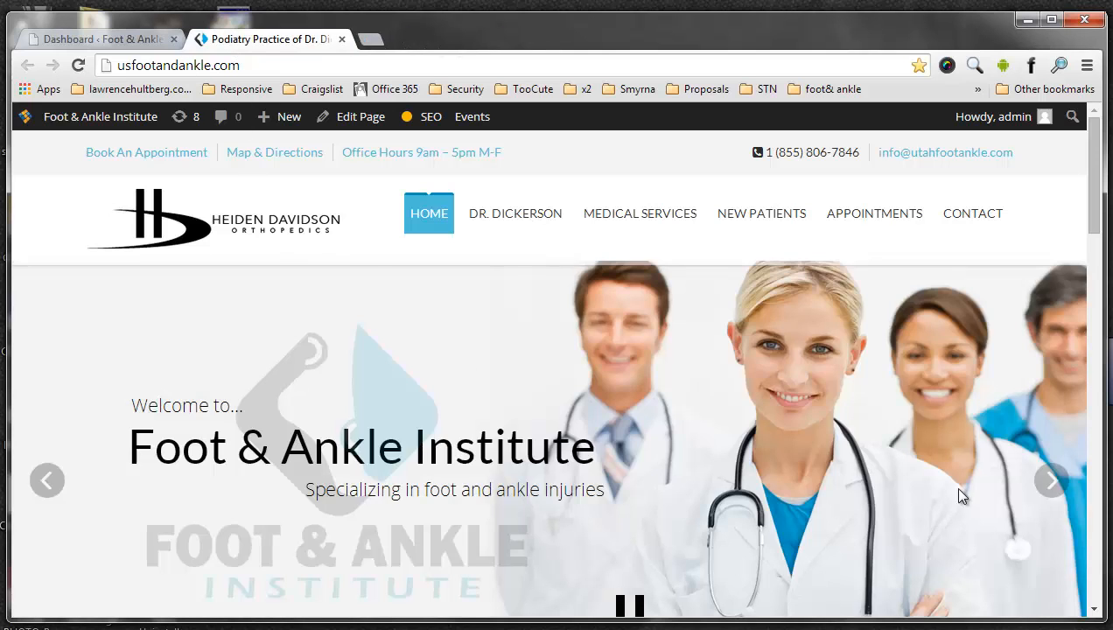
pyautogui.click(114, 39)
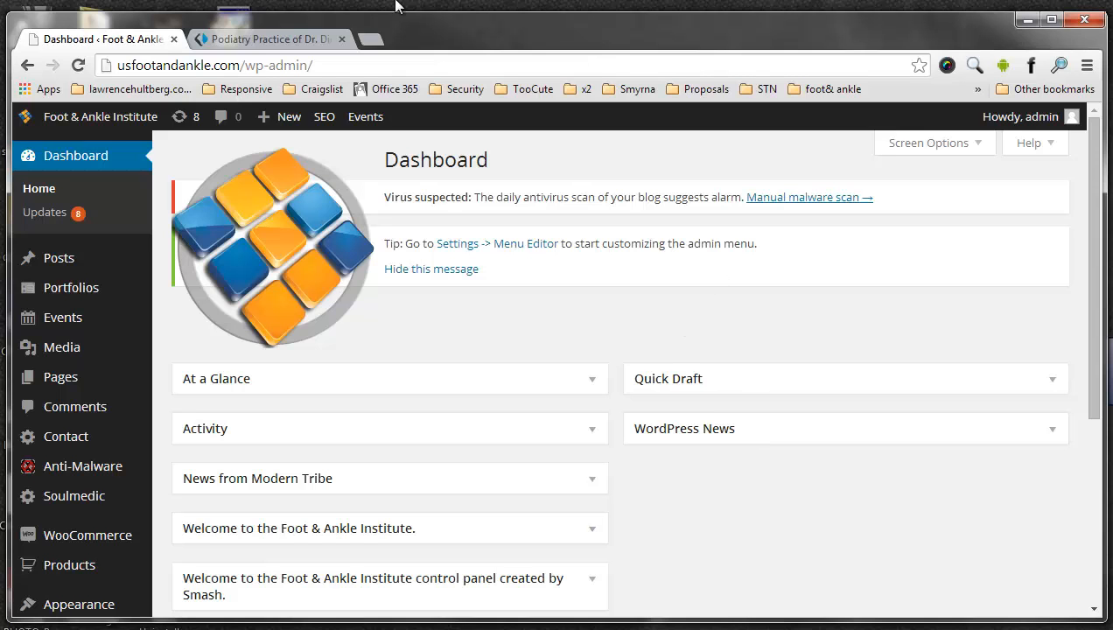
# - Examine the live home page from its slider down to the office columns in the footer
pyautogui.click(265, 39)
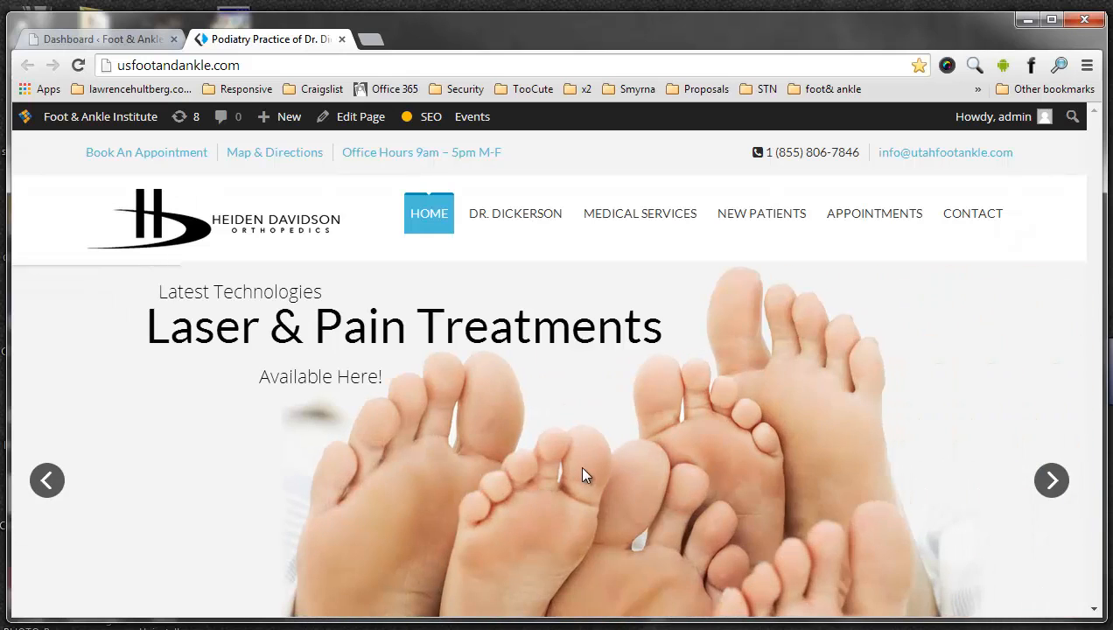
pyautogui.scroll(-5, 616, 442)
pyautogui.scroll(5, 616, 435)
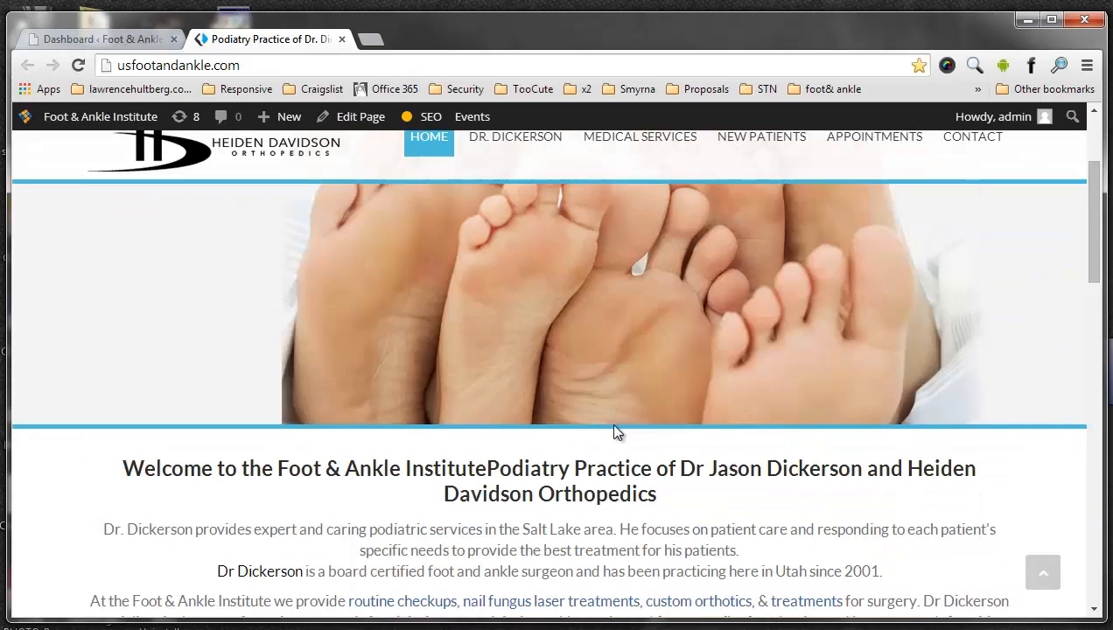
pyautogui.scroll(-15, 683, 328)
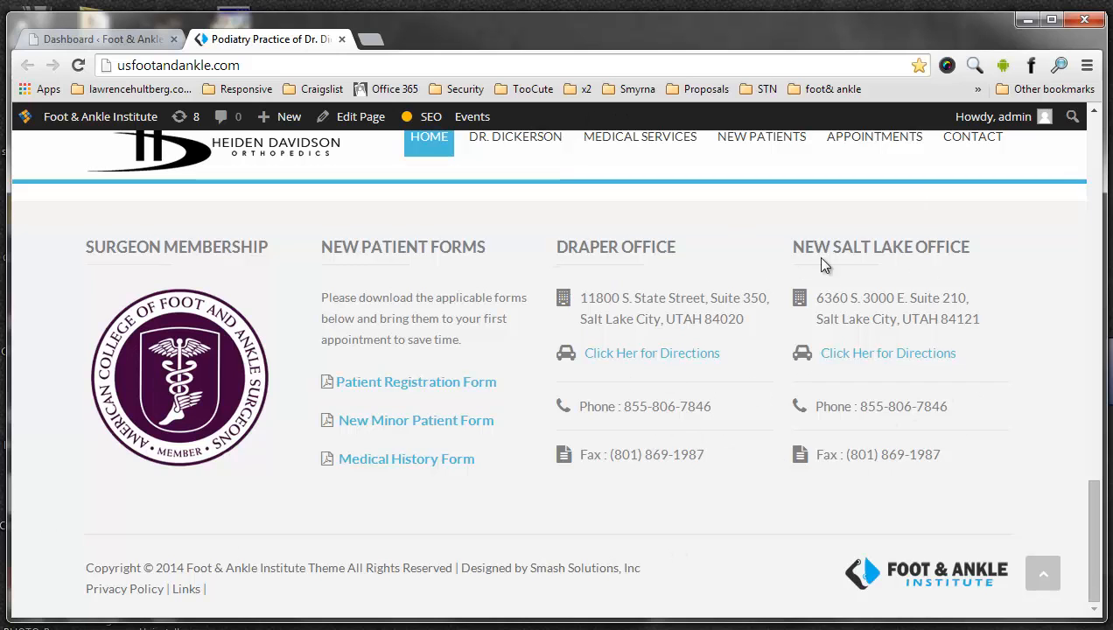
# - Return to the dashboard and open the theme's Widgets page
pyautogui.click(102, 40)
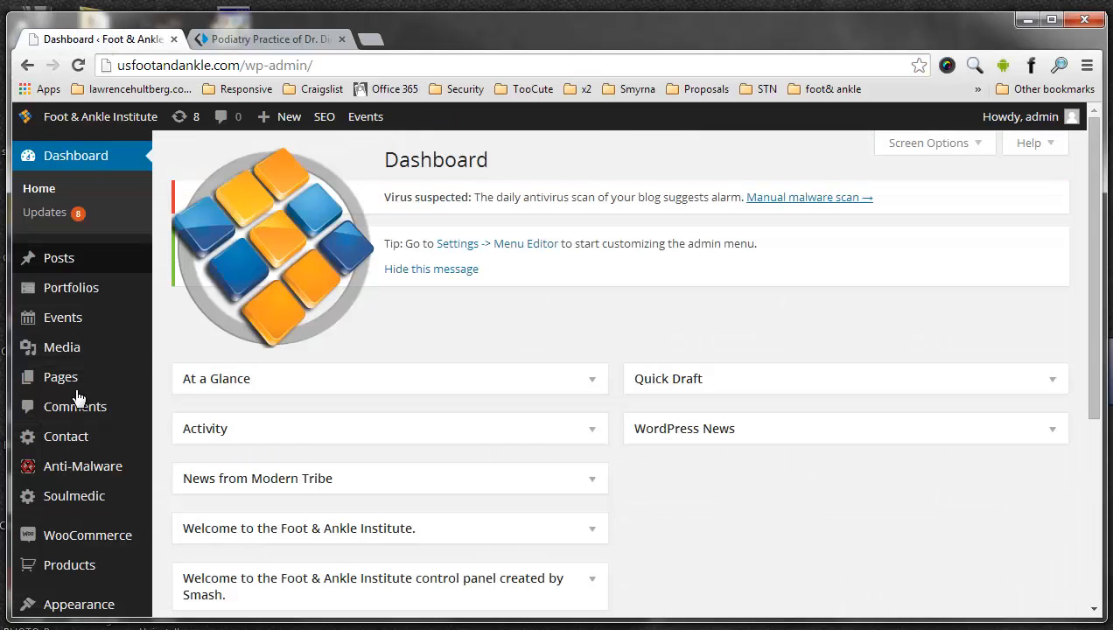
pyautogui.scroll(-3, 91, 506)
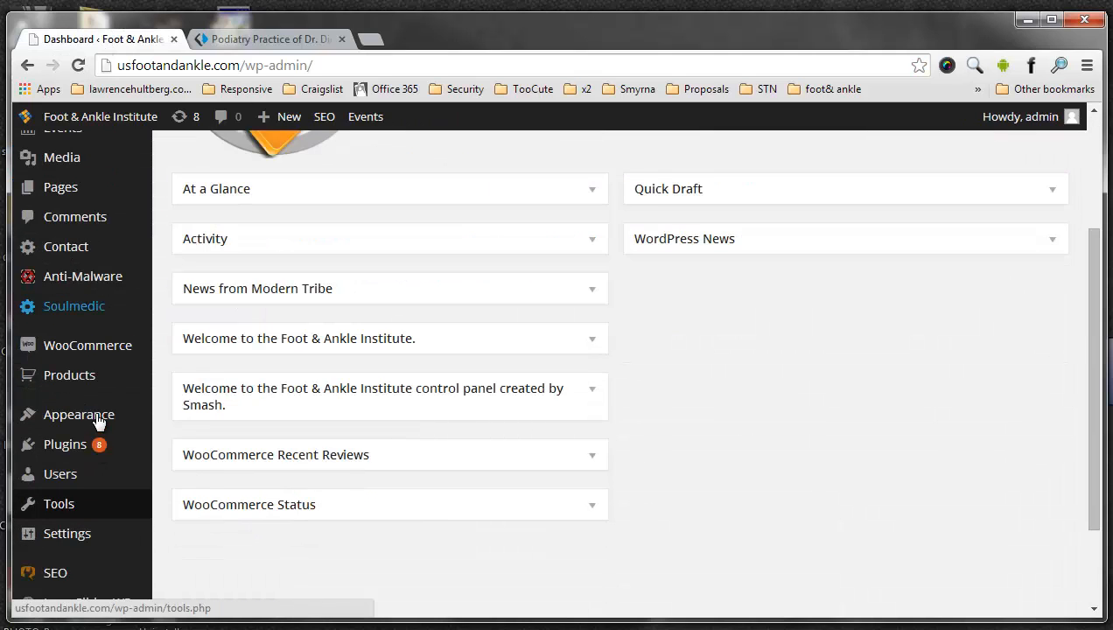
pyautogui.moveTo(87, 414)
pyautogui.click(188, 469)
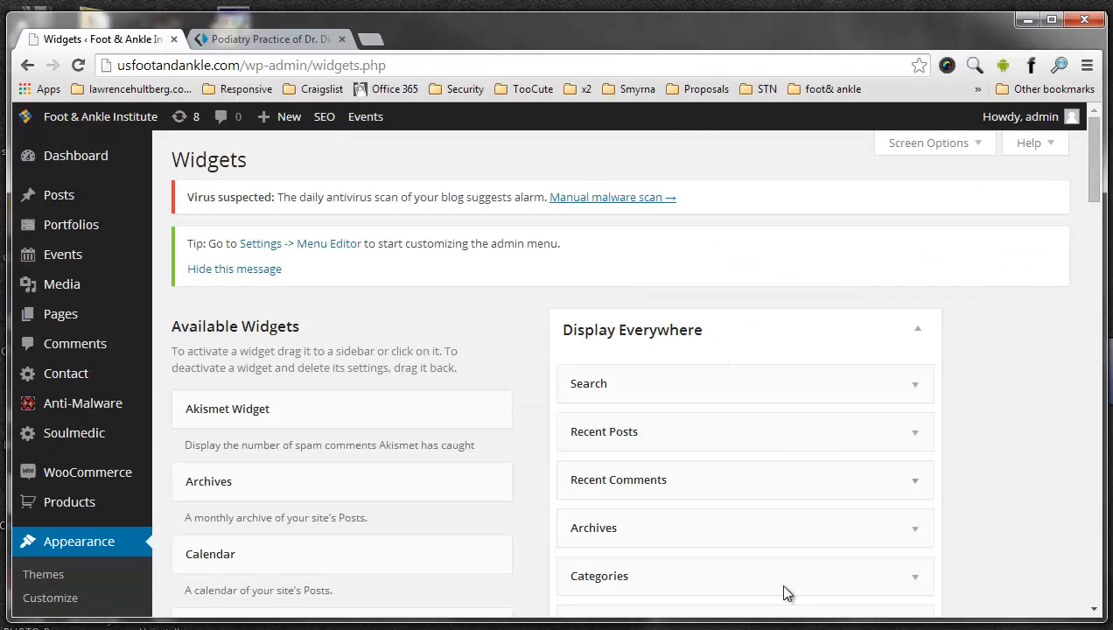
# - Expand Footer Column-4 and Footer Column-3, and open the DRAPER OFFICE text widget for editing
pyautogui.scroll(-10, 923, 363)
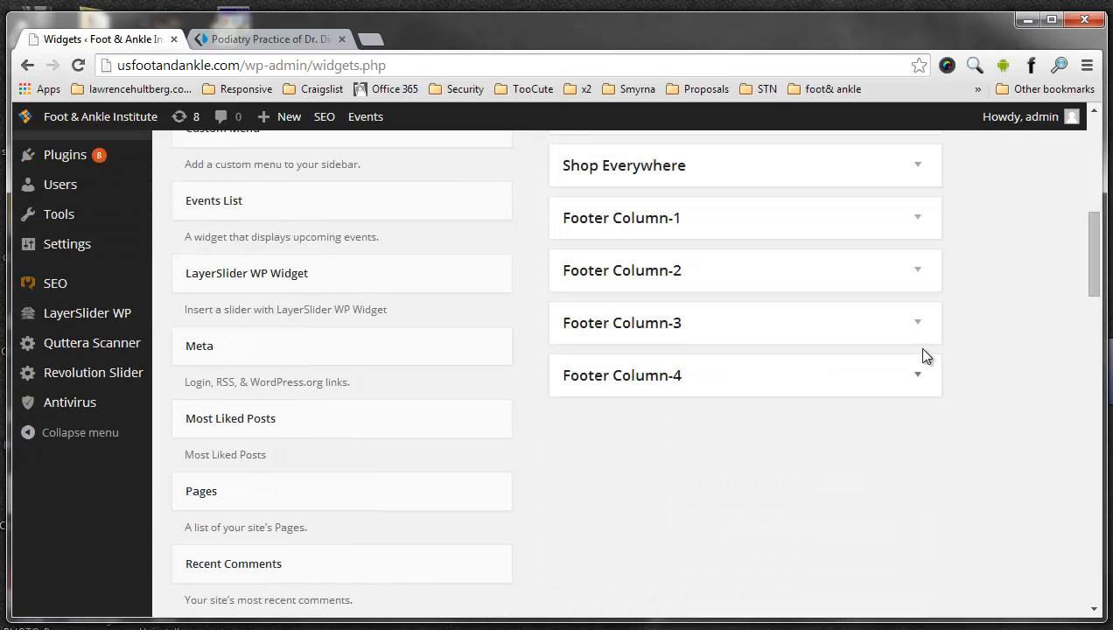
pyautogui.click(851, 379)
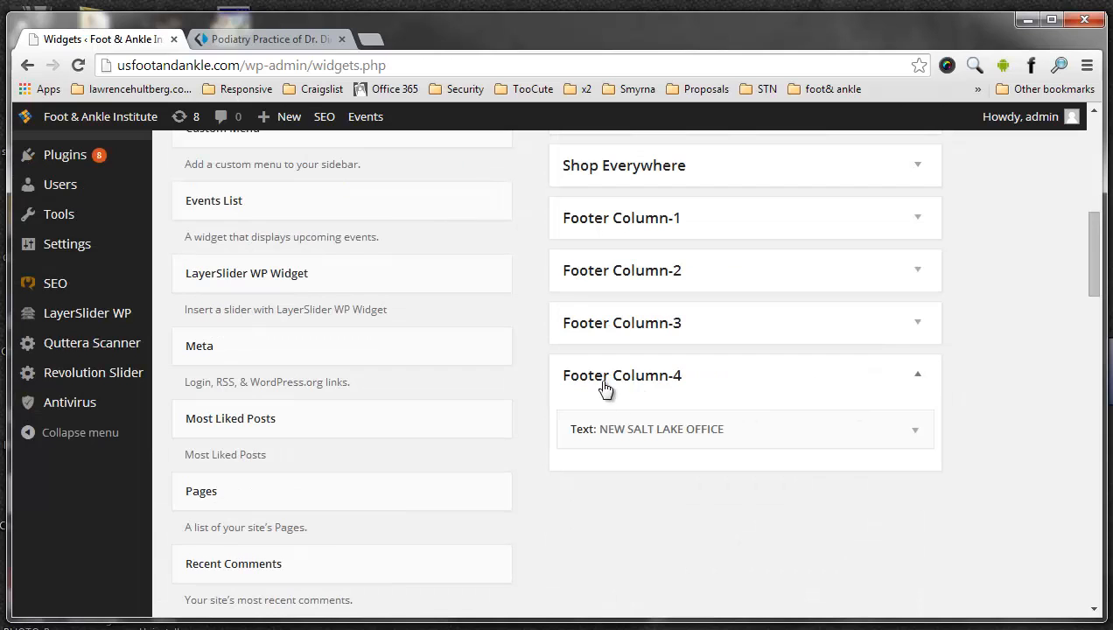
pyautogui.click(909, 323)
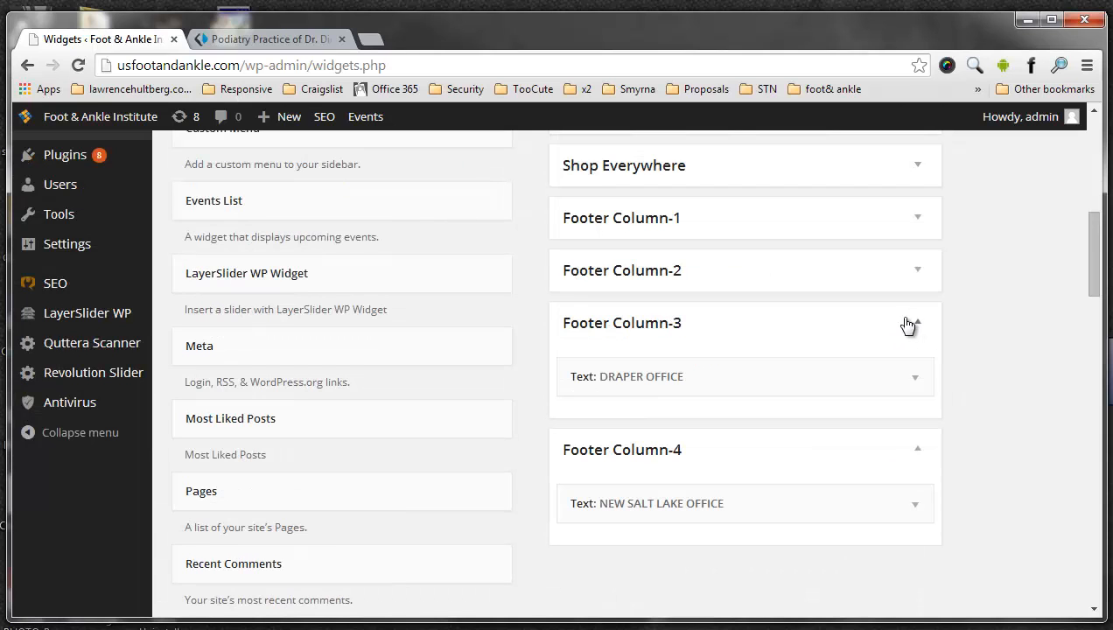
pyautogui.click(915, 379)
pyautogui.scroll(-2, 910, 339)
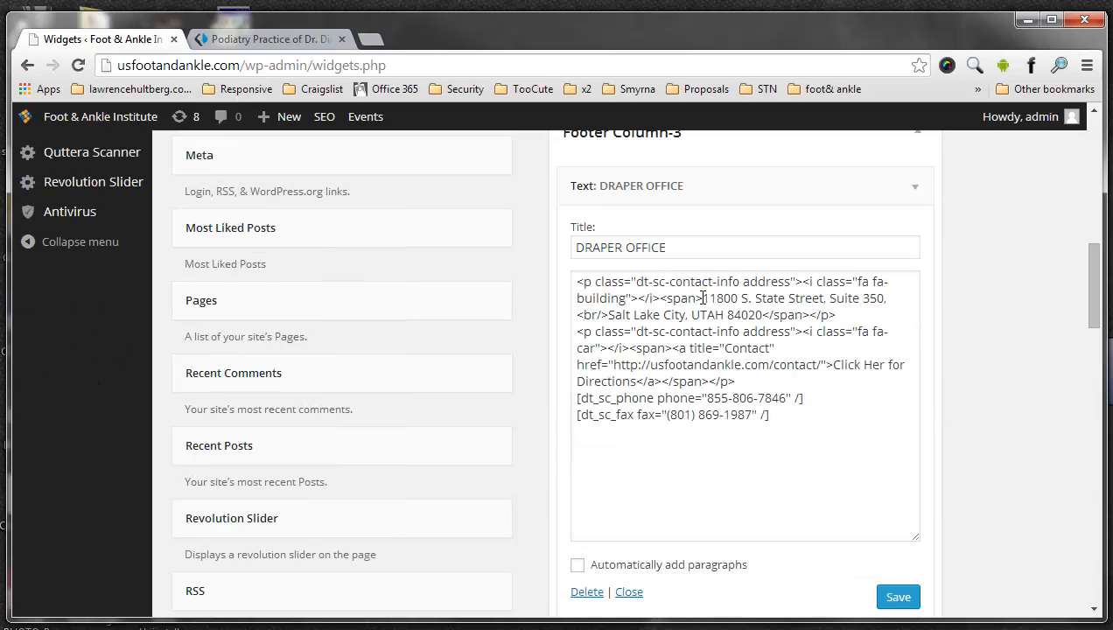
# - Examine the DRAPER OFFICE widget's code, highlighting the street address, the line break and the directions paragraph
pyautogui.moveTo(702, 298); pyautogui.dragTo(894, 300)
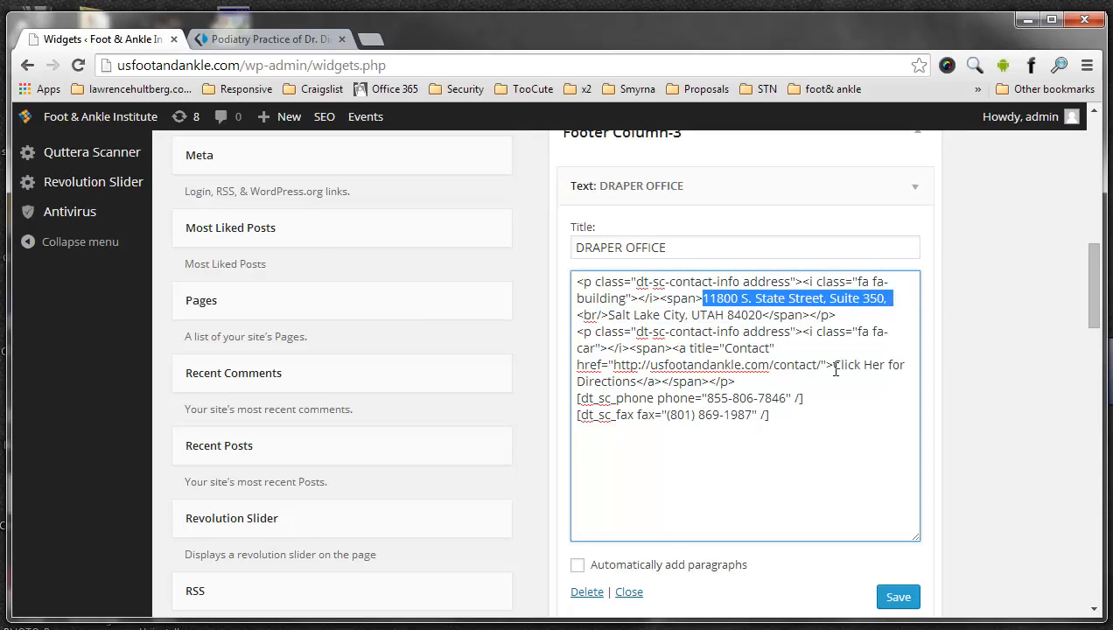
pyautogui.moveTo(609, 314); pyautogui.dragTo(903, 298)
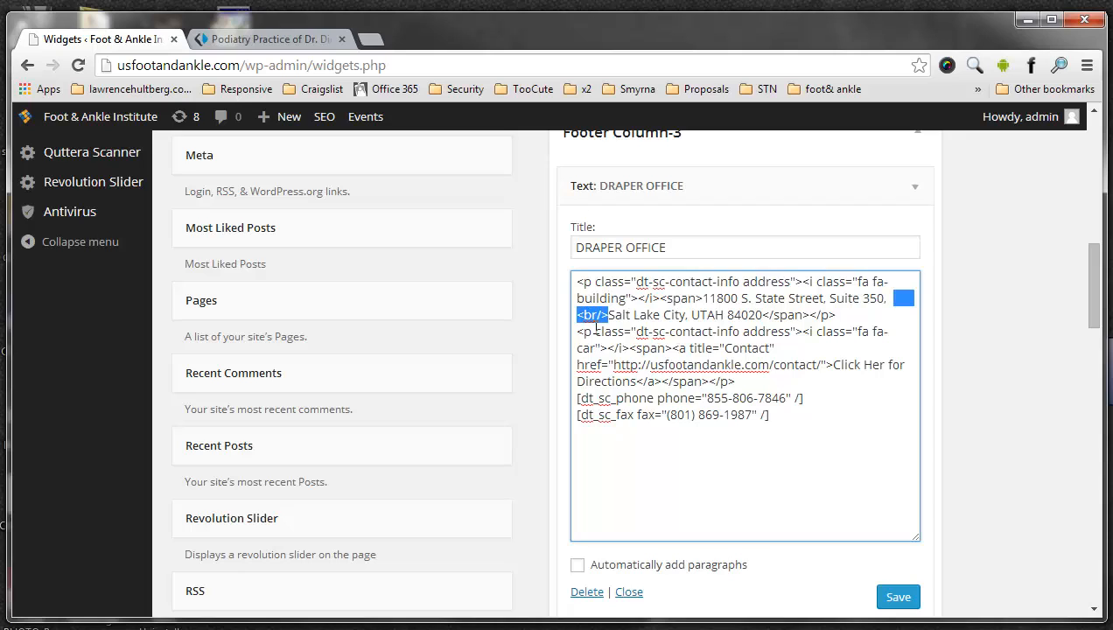
pyautogui.moveTo(580, 332); pyautogui.dragTo(745, 331)
pyautogui.click(722, 348)
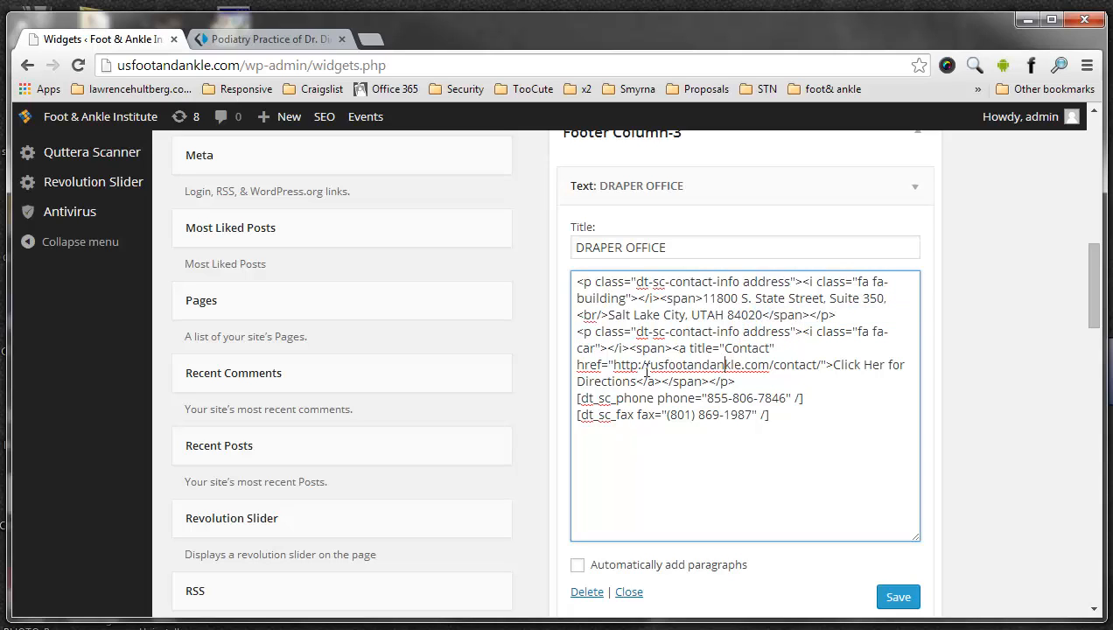
# - Examine the DRAPER OFFICE widget's code, highlighting the contact page link, phone number, fax number and both lines of the address
pyautogui.moveTo(614, 365); pyautogui.dragTo(819, 365)
pyautogui.click(682, 363)
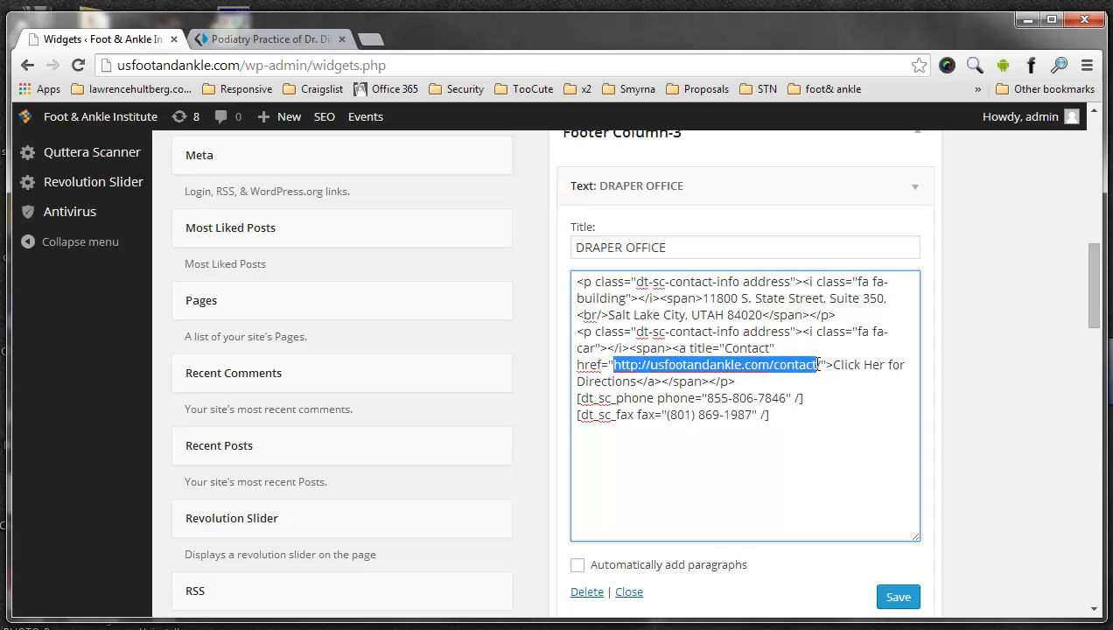
pyautogui.moveTo(707, 398); pyautogui.dragTo(781, 398)
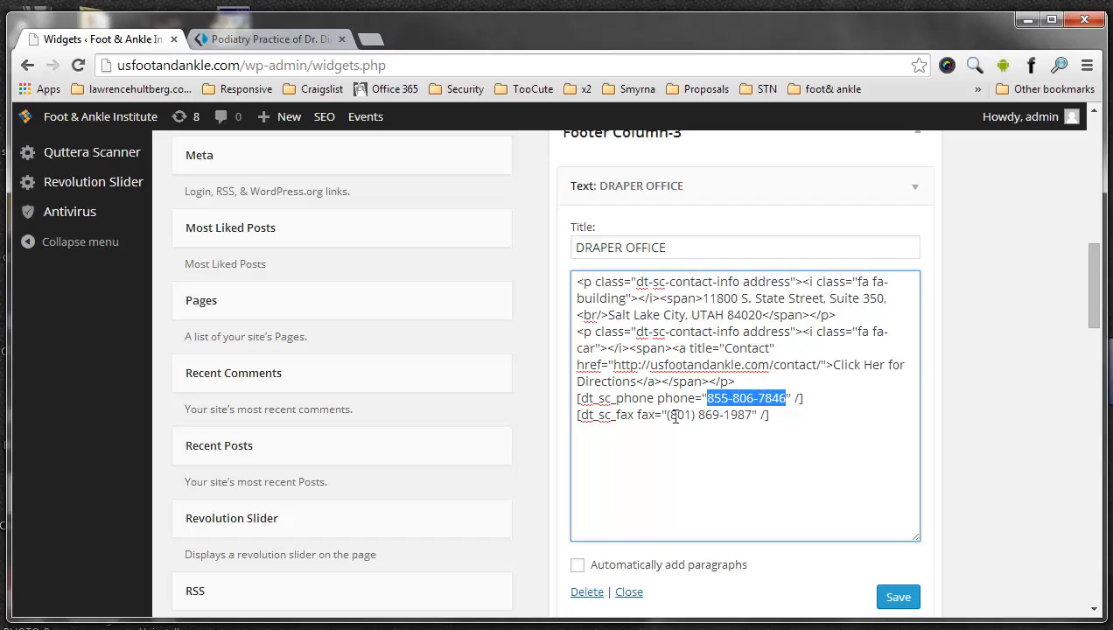
pyautogui.moveTo(668, 415); pyautogui.dragTo(748, 415)
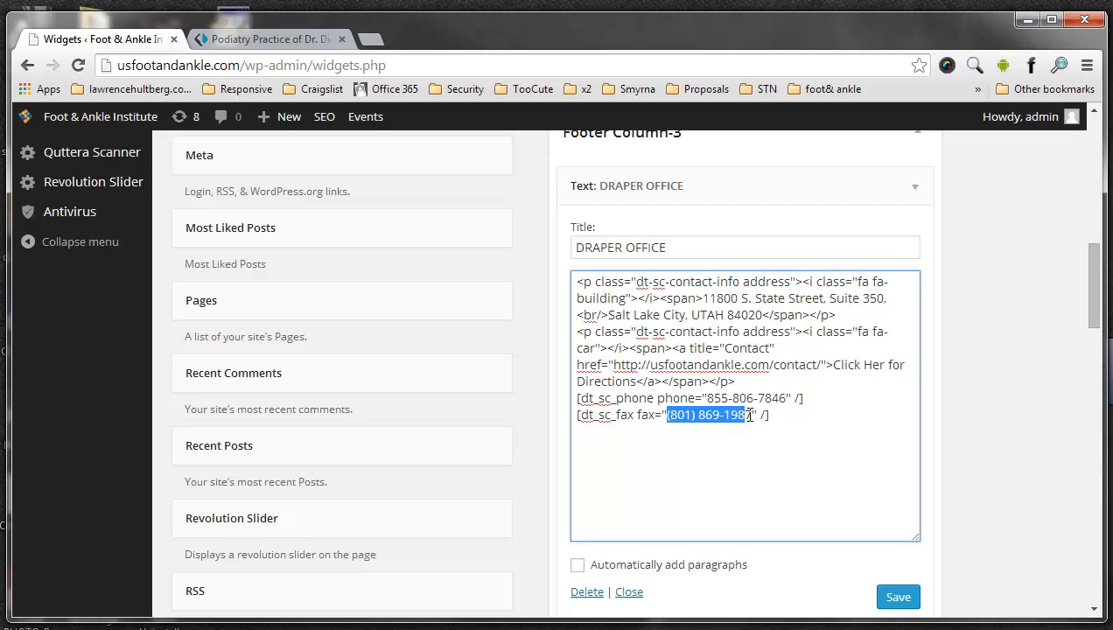
pyautogui.moveTo(701, 299); pyautogui.dragTo(891, 297)
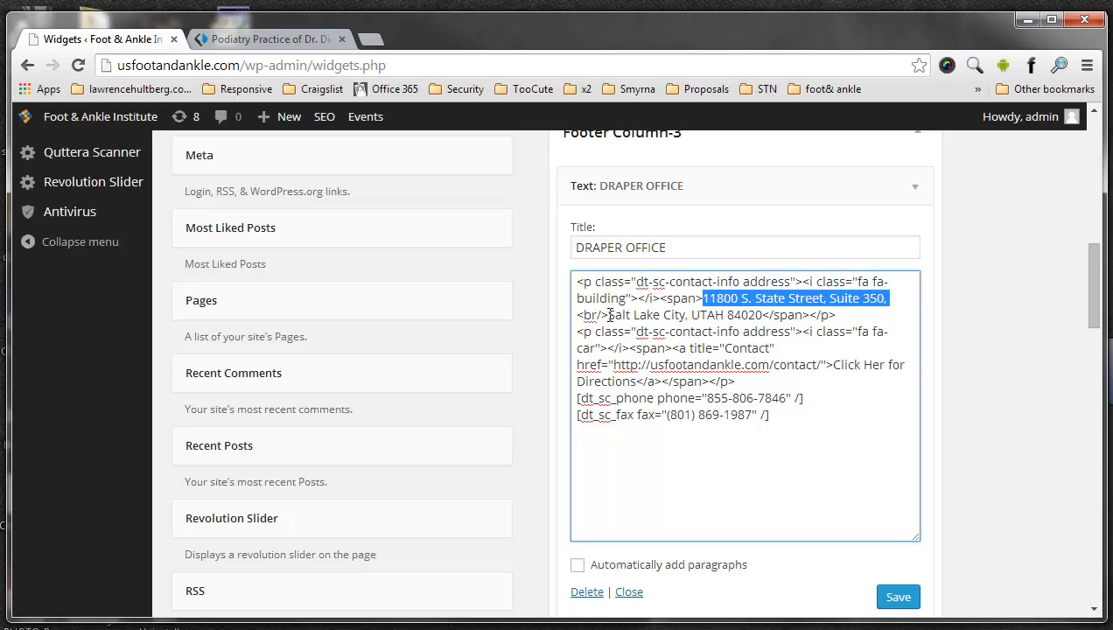
pyautogui.moveTo(608, 315); pyautogui.dragTo(763, 315)
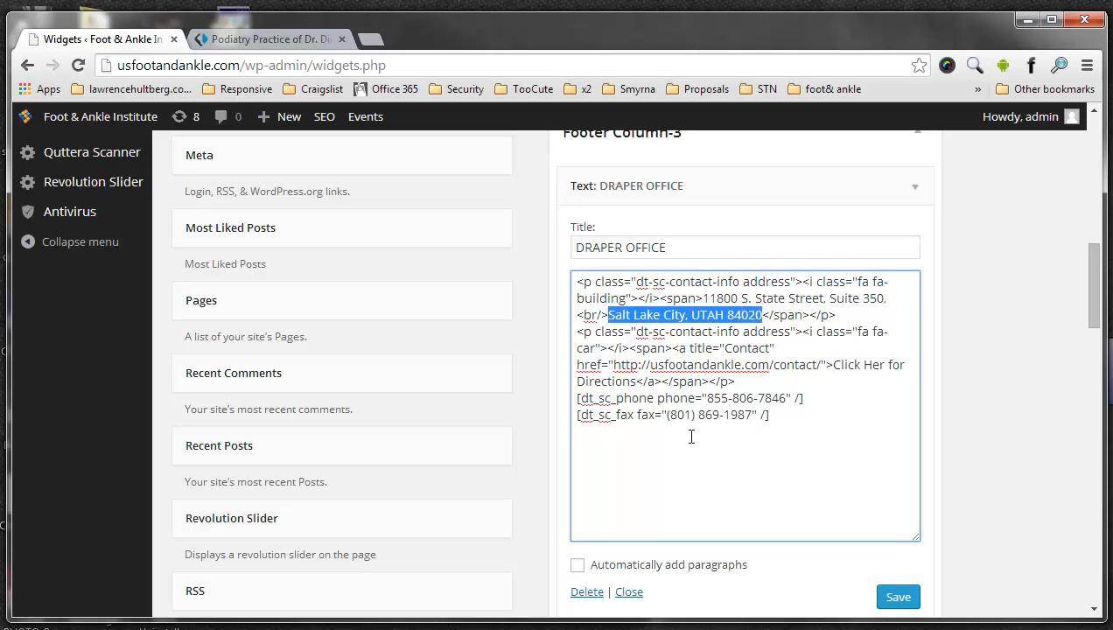
pyautogui.click(818, 292)
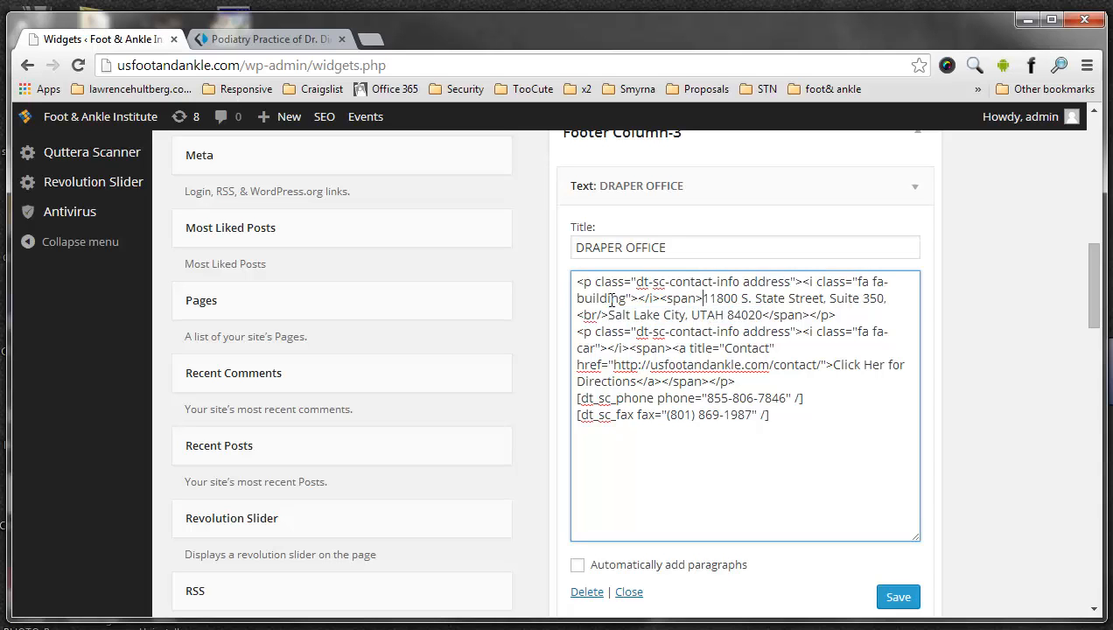
# - Compare the address paragraph's class and building icon markup in the DRAPER OFFICE widget with the icon in the live footer
pyautogui.moveTo(703, 299); pyautogui.dragTo(568, 276)
pyautogui.click(609, 281)
pyautogui.click(261, 38)
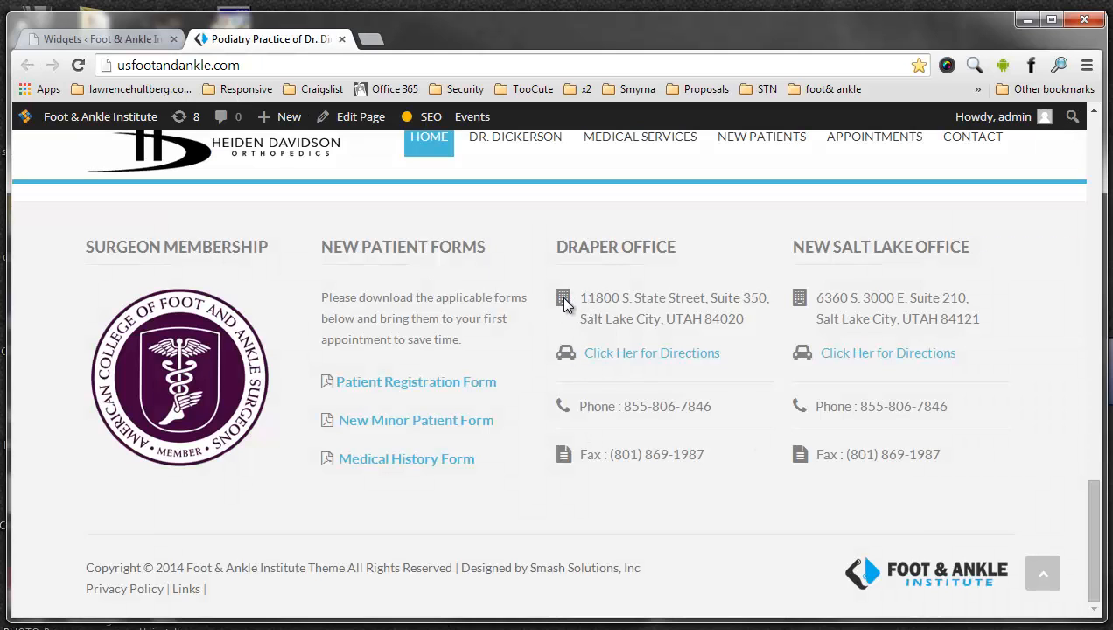
pyautogui.click(103, 39)
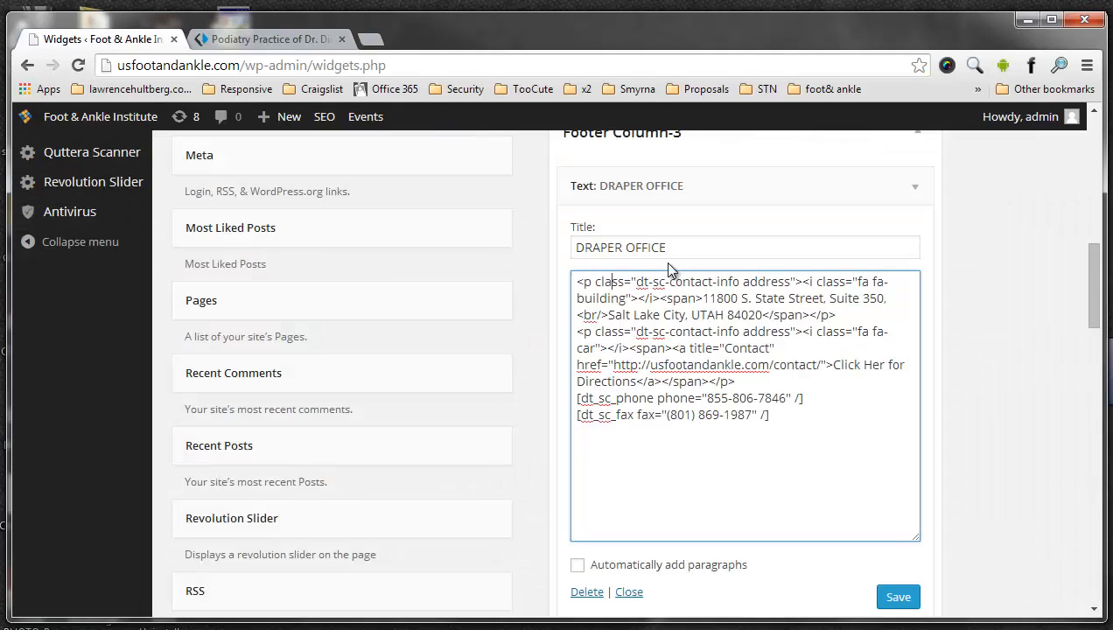
pyautogui.moveTo(595, 281); pyautogui.dragTo(803, 303)
pyautogui.click(803, 281)
pyautogui.click(688, 298)
# - Open the NEW SALT LAKE OFFICE text widget in Footer Column-4 and review its code beside the DRAPER OFFICE widget
pyautogui.scroll(-4, 802, 302)
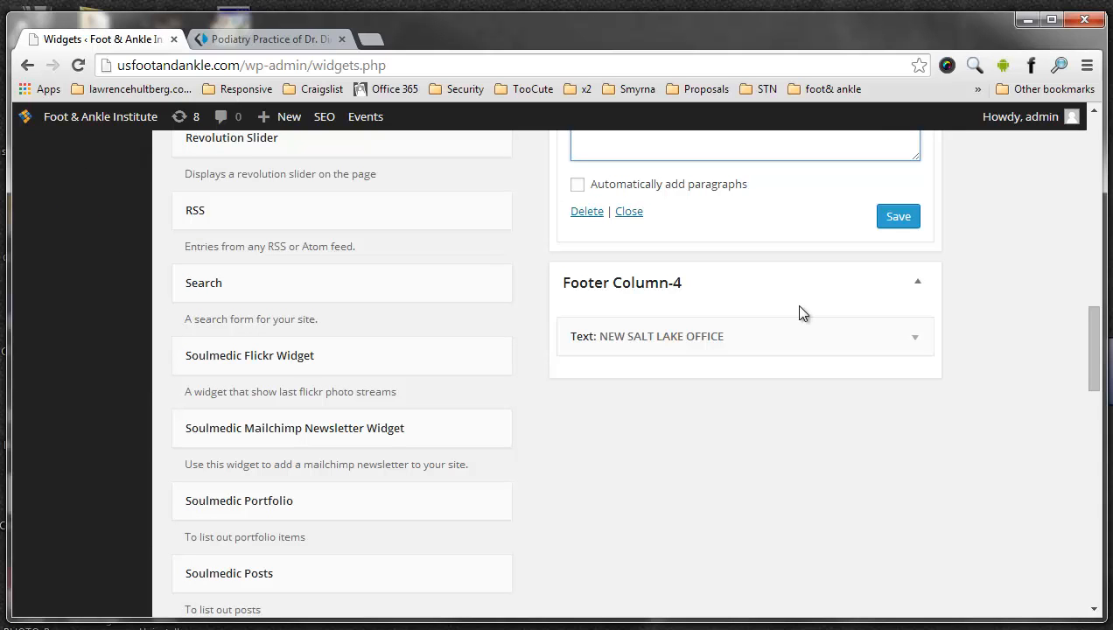
pyautogui.click(911, 341)
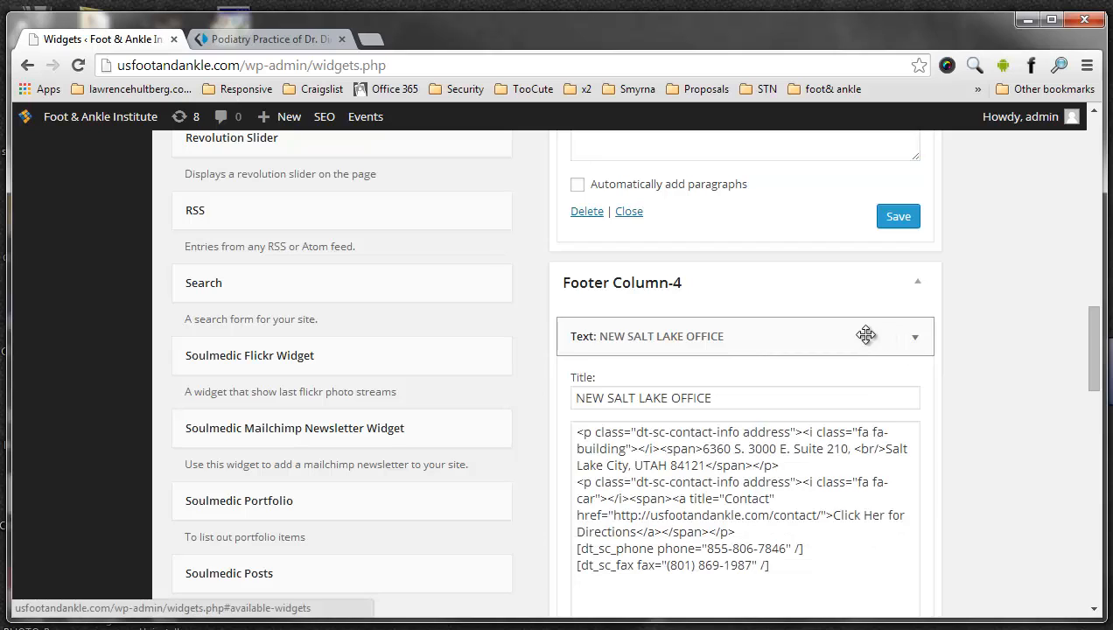
pyautogui.scroll(-2, 765, 322)
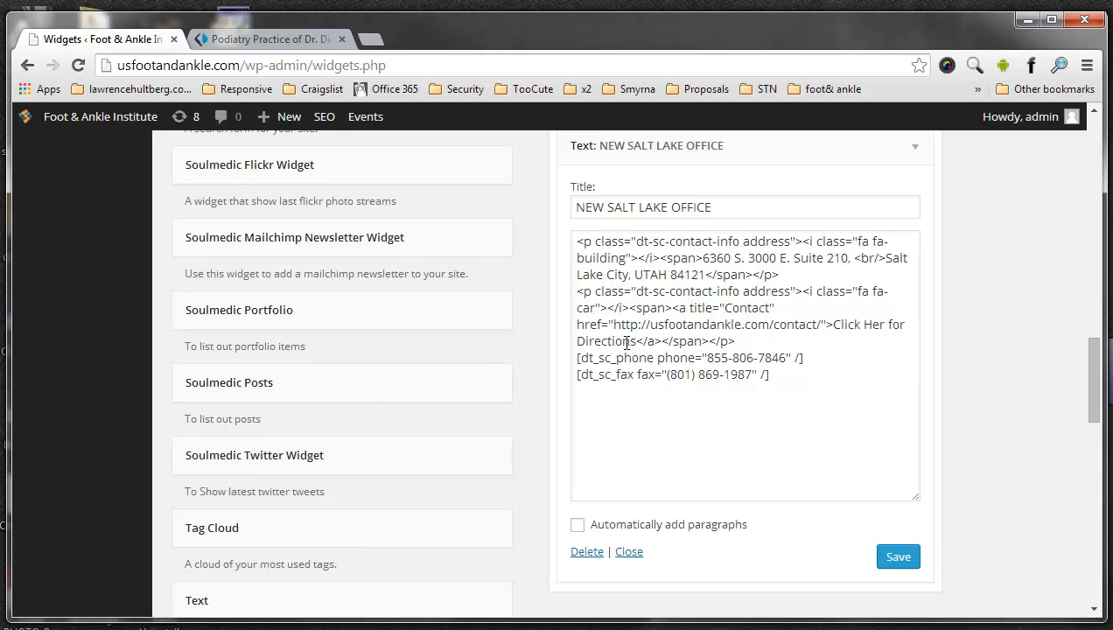
pyautogui.scroll(4, 639, 337)
pyautogui.scroll(4, 724, 262)
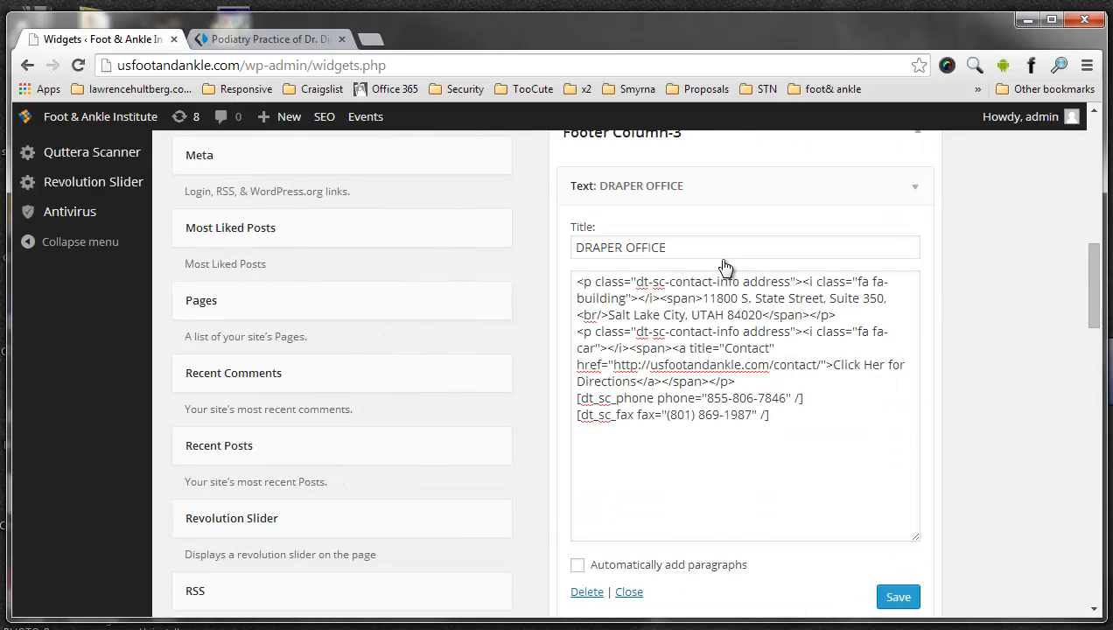
# - Check the live footer's columns, then expand Footer Column-2 and open its New Patient Forms text widget for editing
pyautogui.click(251, 41)
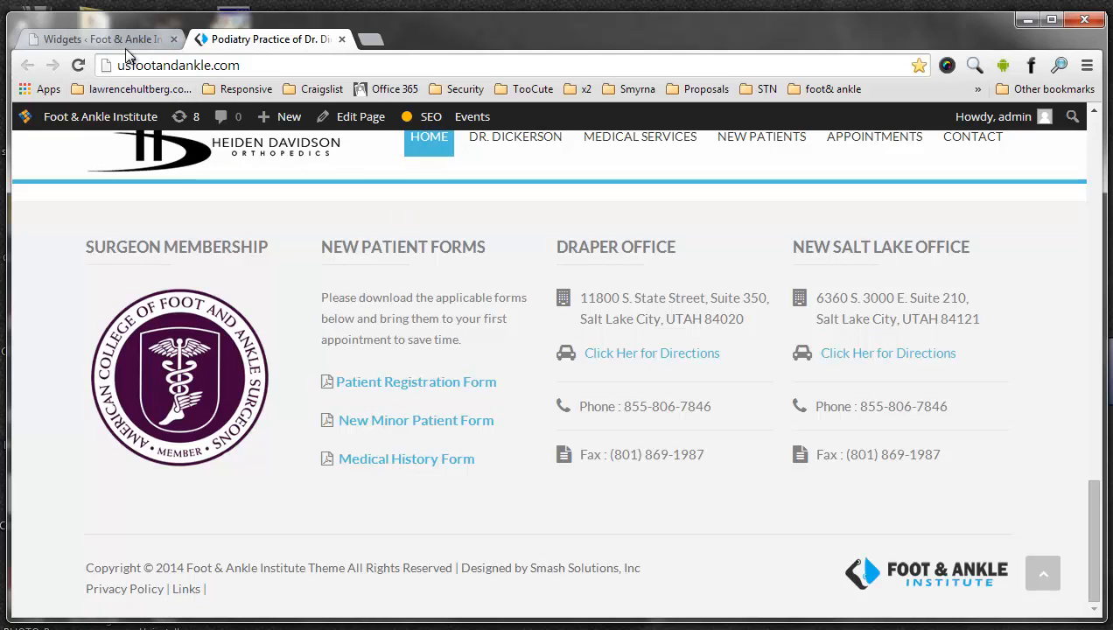
pyautogui.hotkey('ctrl', 'shift', 'Tab')
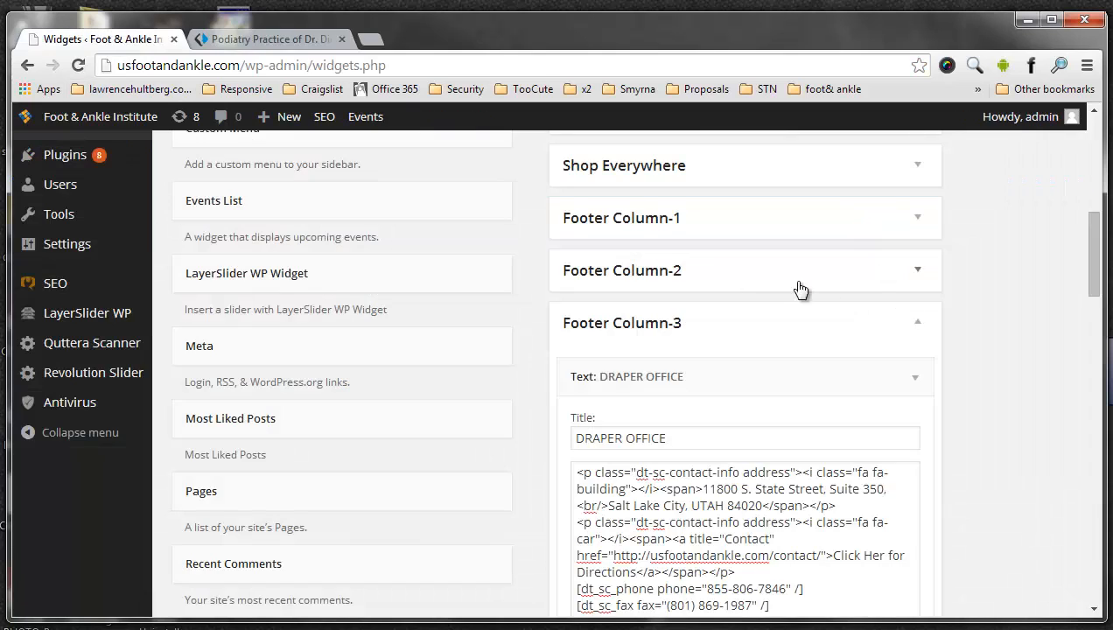
pyautogui.click(906, 274)
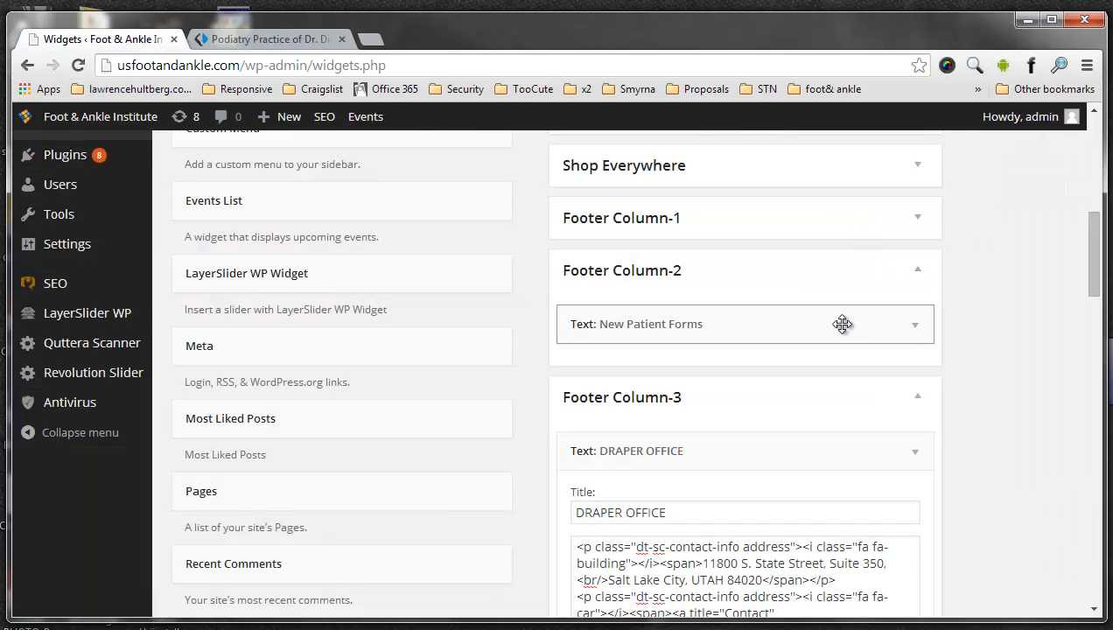
pyautogui.click(917, 326)
pyautogui.scroll(-2, 920, 326)
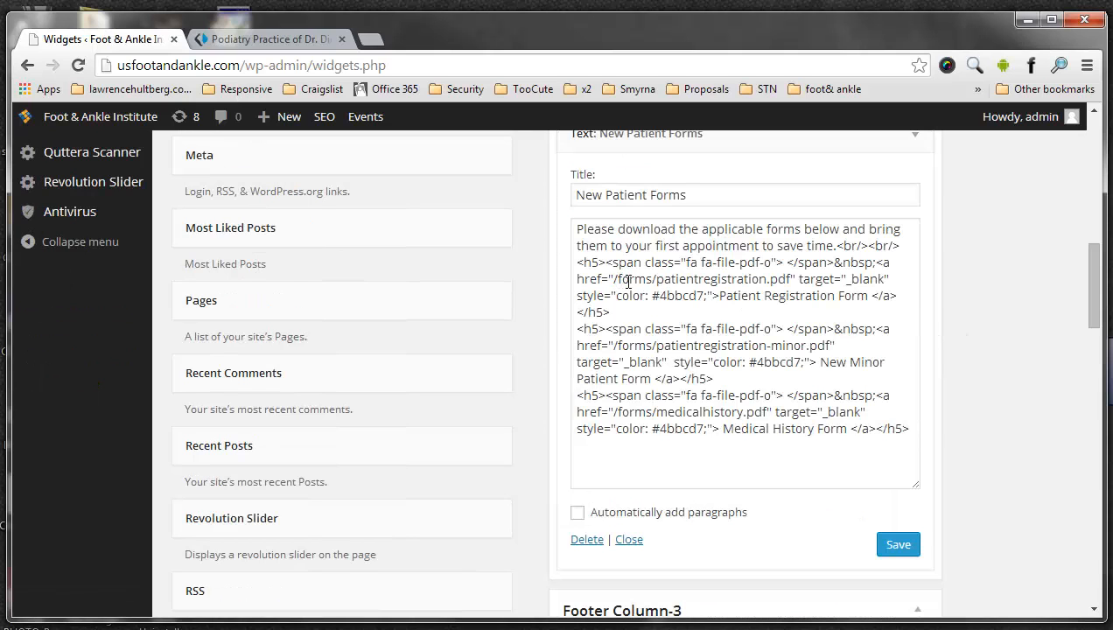
# - Copy the path /forms/patientregistration.pdf from the New Patient Forms widget and open that PDF on usfootandankle.com
pyautogui.moveTo(613, 279); pyautogui.dragTo(781, 282)
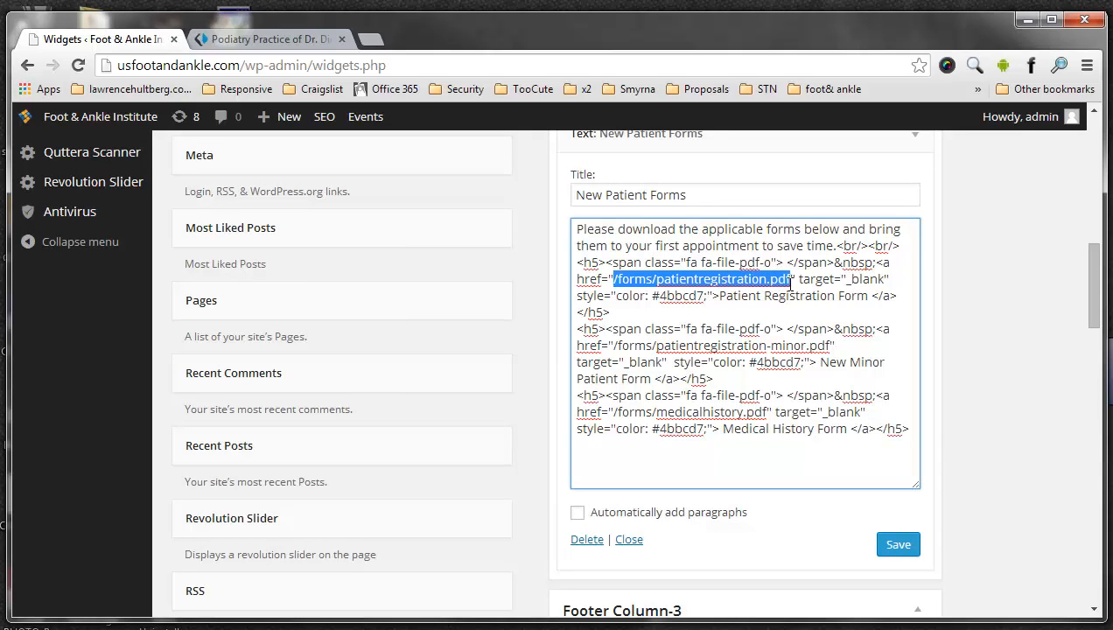
pyautogui.click(274, 40)
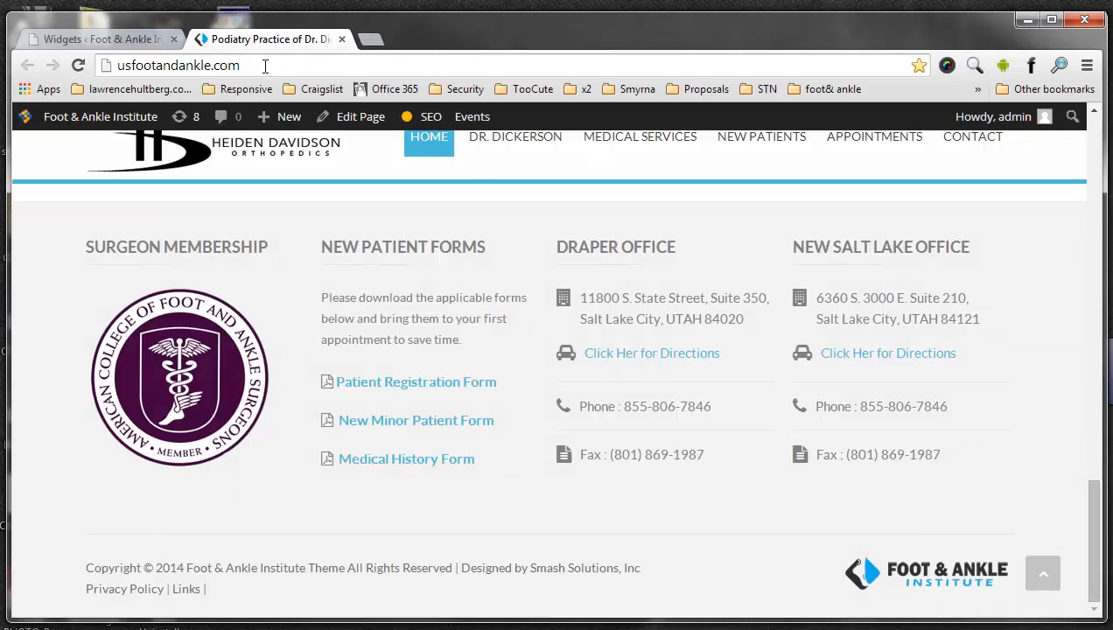
pyautogui.click(288, 65)
pyautogui.click(320, 64)
pyautogui.write('/forms/patientregistration.pdf')
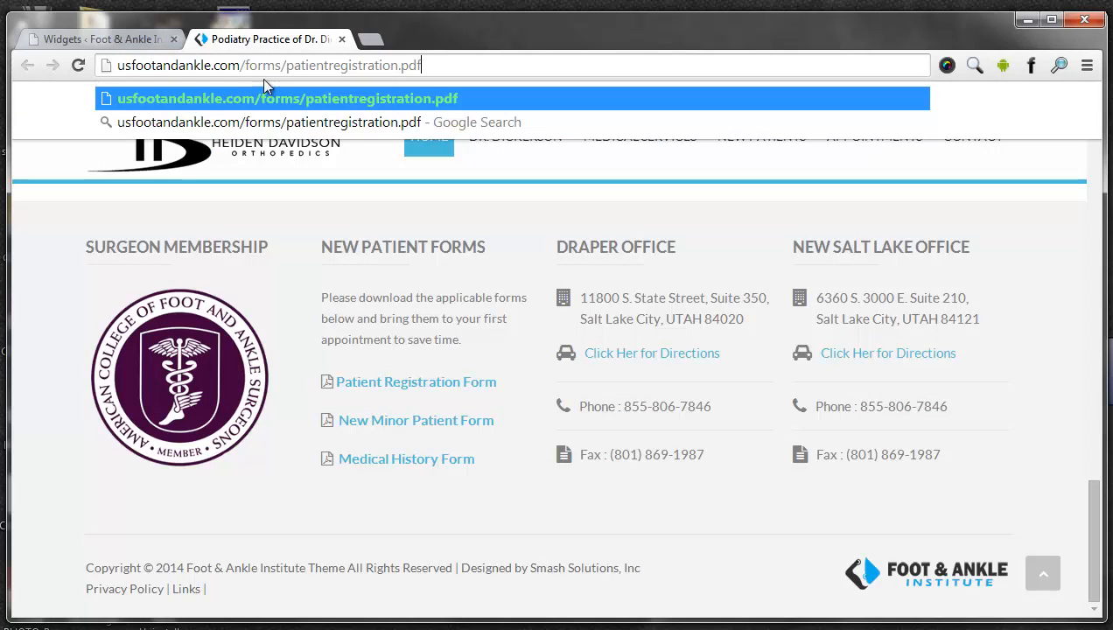
pyautogui.moveTo(295, 68); pyautogui.dragTo(437, 70)
pyautogui.click(506, 69)
pyautogui.press('Return')
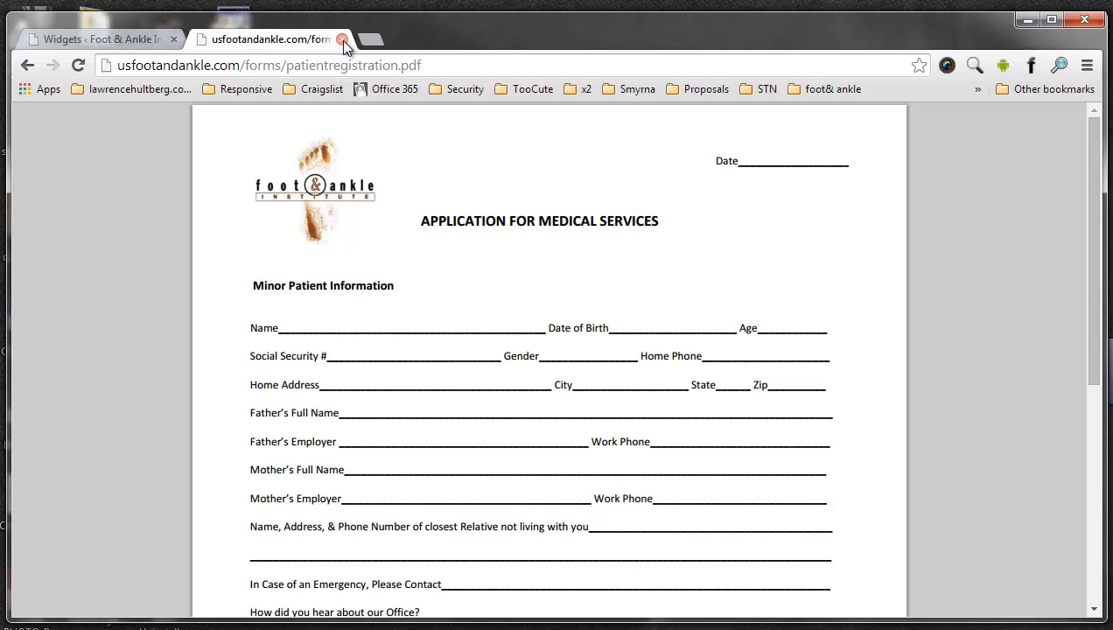
# - Return from the PDF to the usfootandankle.com home page and examine the phone number and e-mail in its top bar
pyautogui.moveTo(367, 65); pyautogui.dragTo(455, 65)
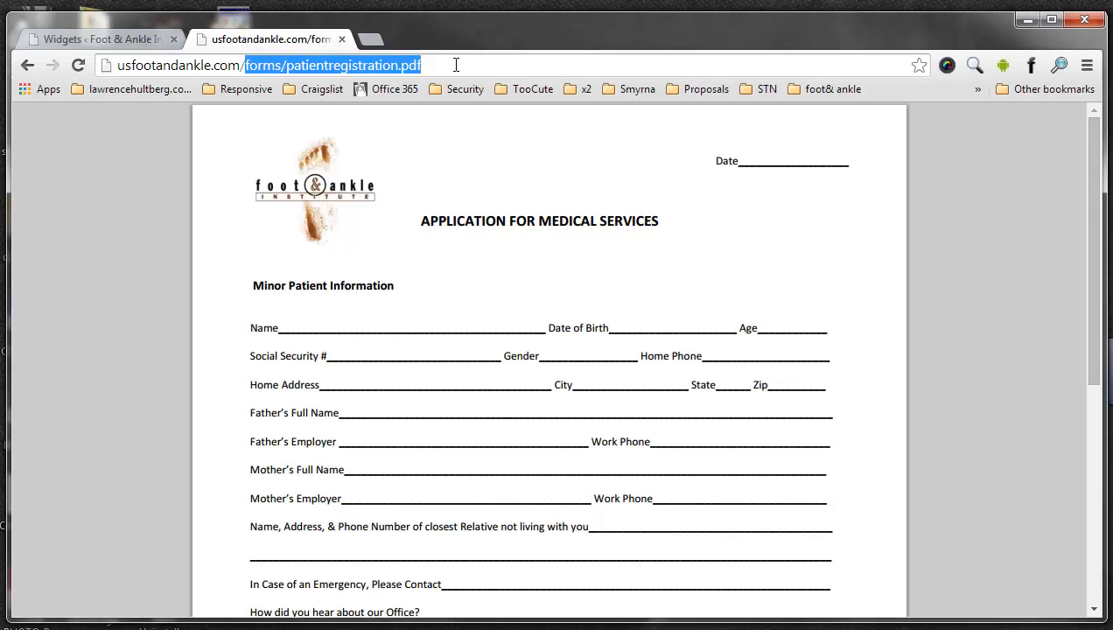
pyautogui.press('BackSpace')
pyautogui.press('Return')
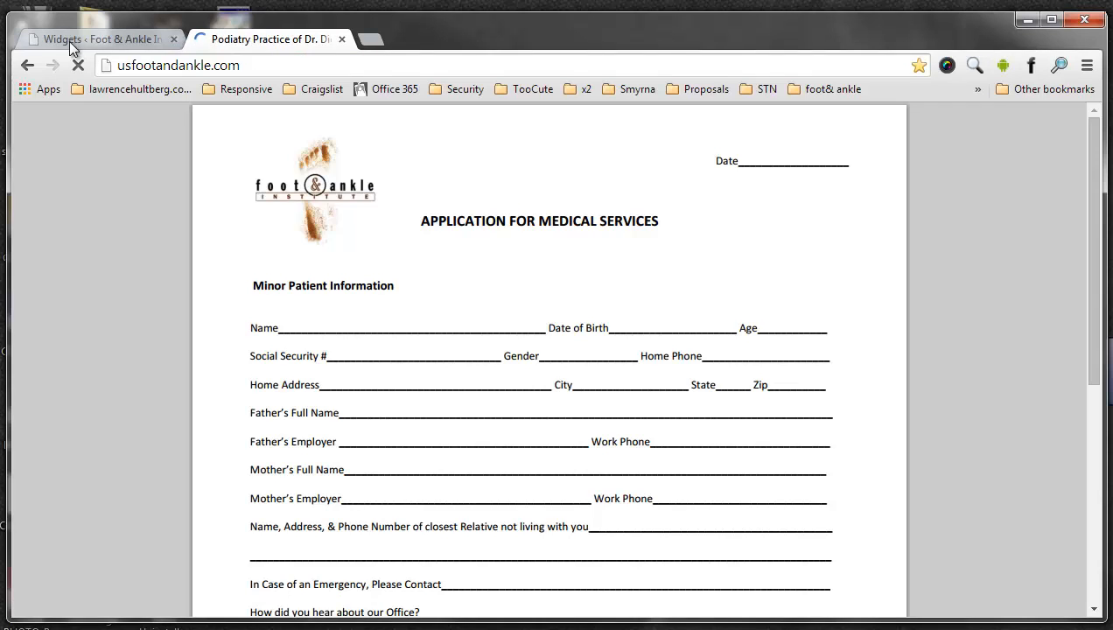
pyautogui.click(75, 38)
pyautogui.scroll(4, 350, 298)
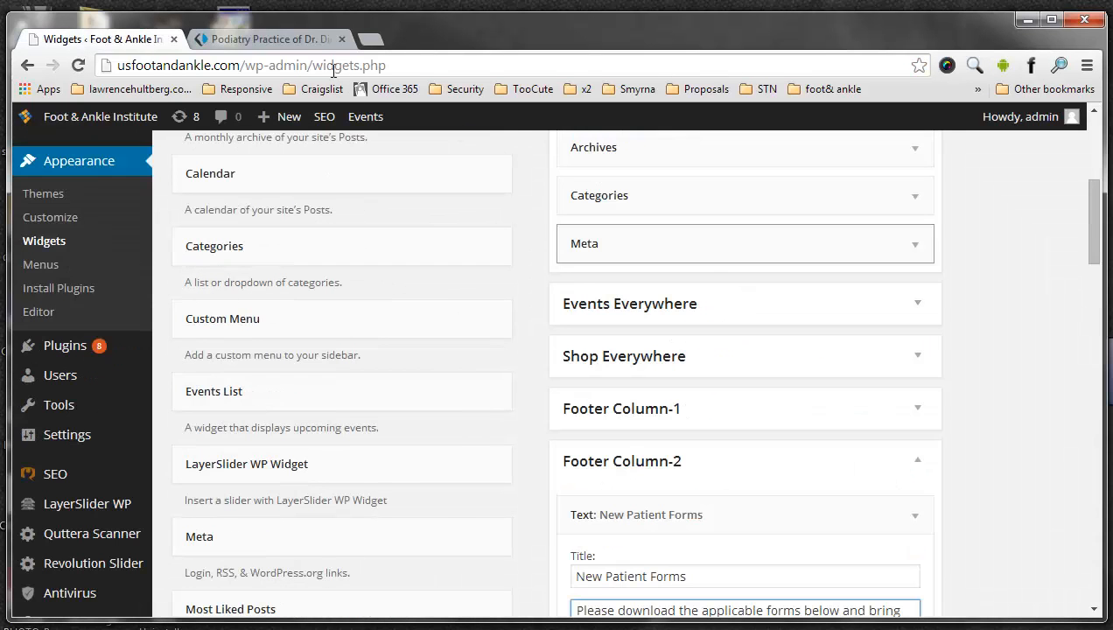
pyautogui.click(300, 41)
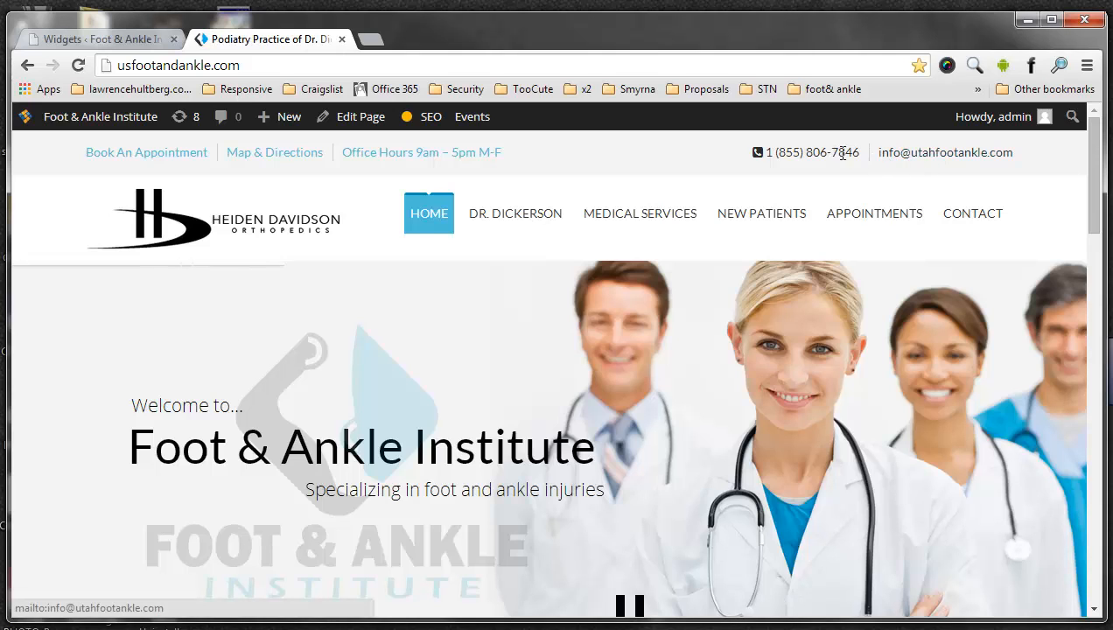
pyautogui.moveTo(946, 156); pyautogui.dragTo(1024, 155)
pyautogui.click(517, 154)
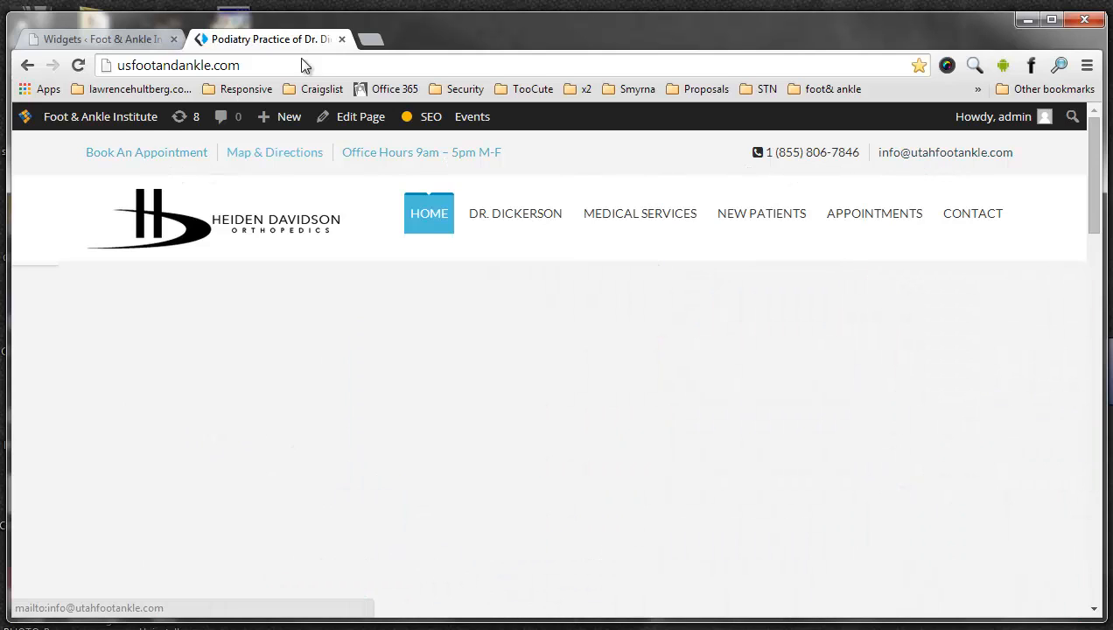
# - Open the Soulmedic theme settings from the dashboard and show the Top section of the General options
pyautogui.click(131, 39)
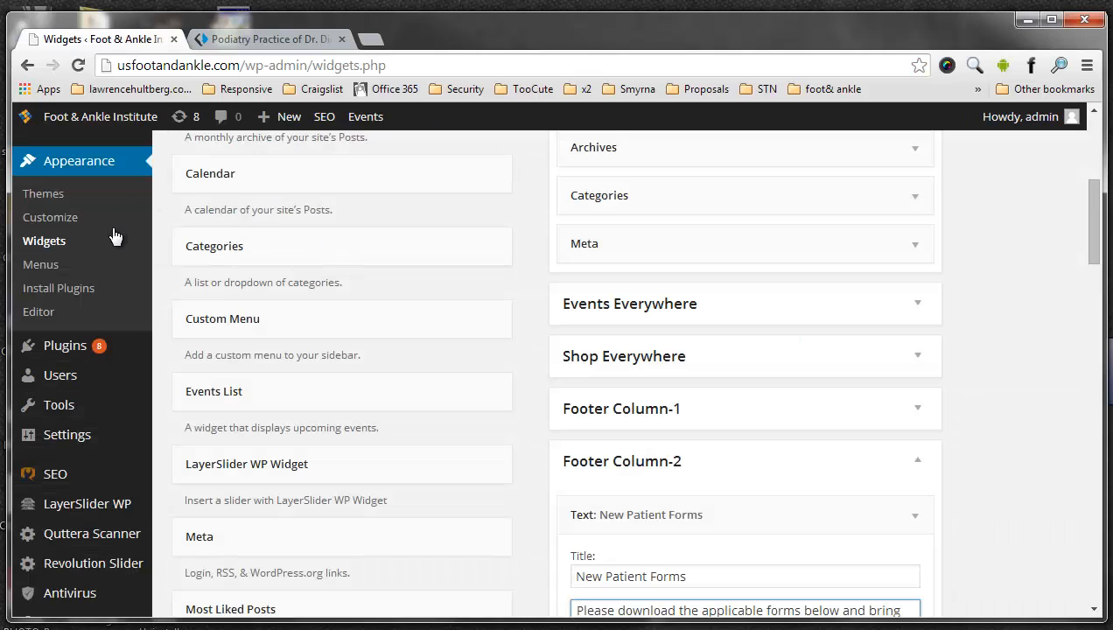
pyautogui.scroll(-2, 120, 413)
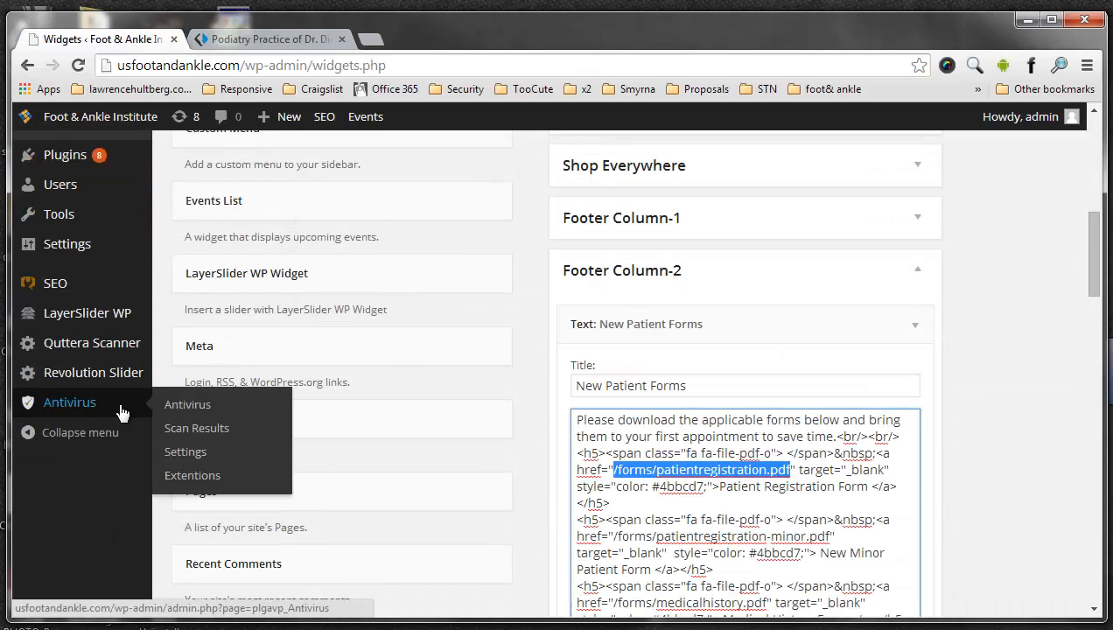
pyautogui.scroll(2, 116, 404)
pyautogui.scroll(-2, 117, 404)
pyautogui.scroll(4, 85, 368)
pyautogui.moveTo(91, 279)
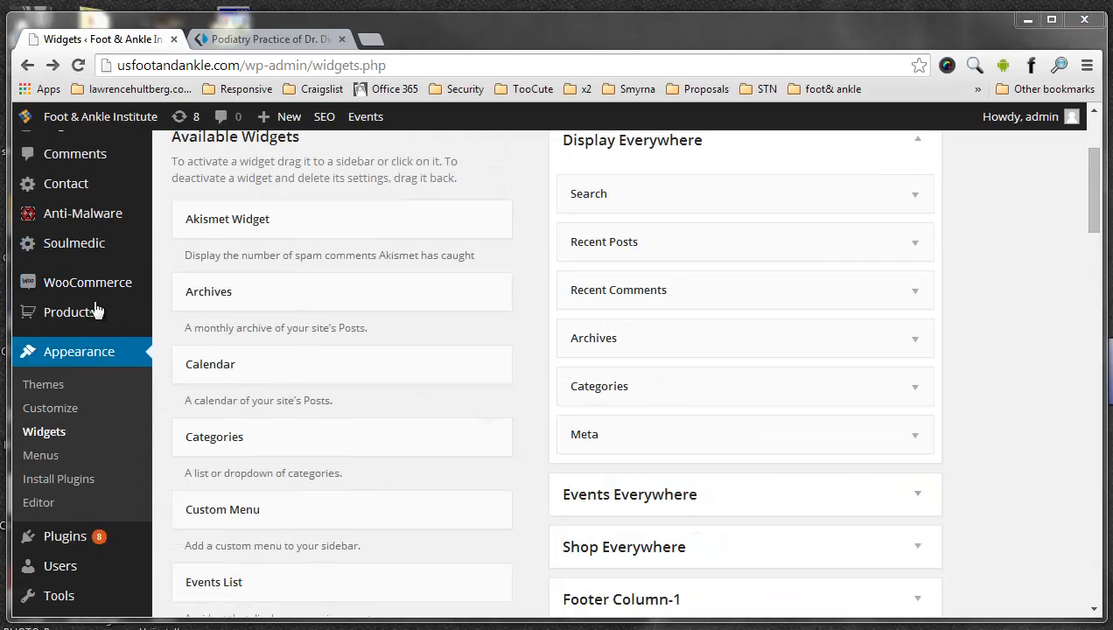
pyautogui.click(81, 245)
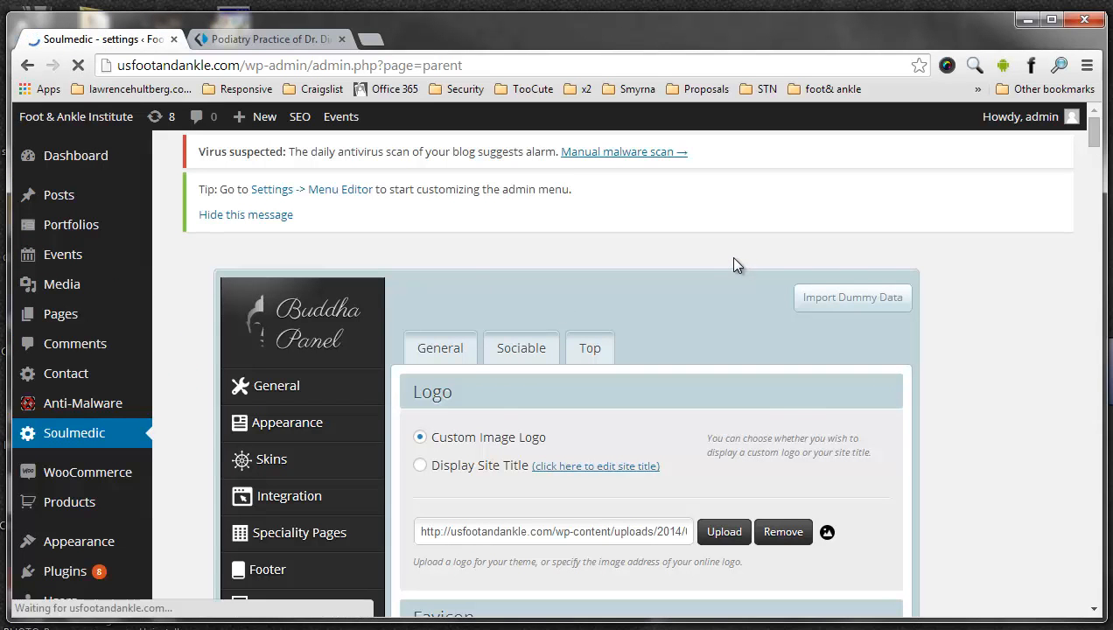
pyautogui.scroll(-5, 372, 323)
pyautogui.scroll(5, 305, 246)
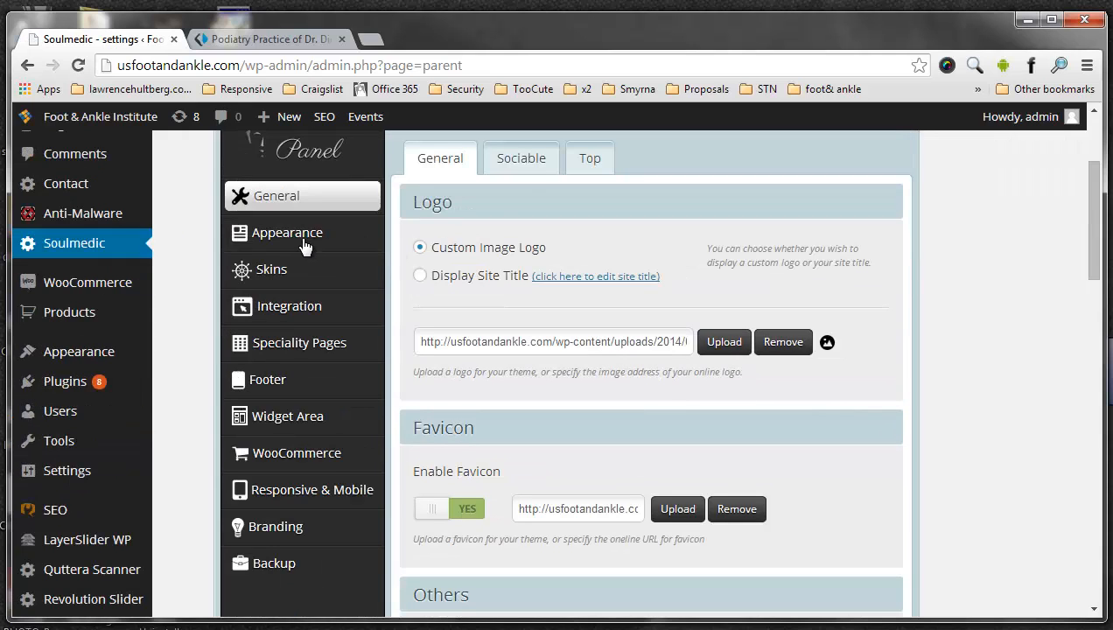
pyautogui.click(600, 163)
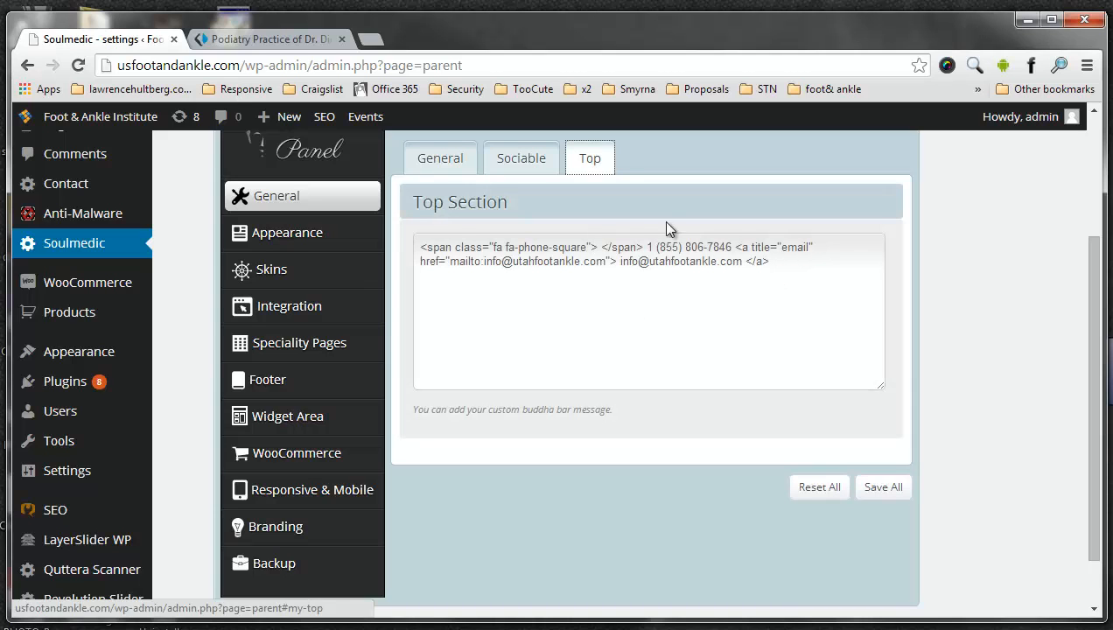
# - Compare the Top Section code with the live site's top bar, highlighting the phone number and the displayed e-mail address
pyautogui.click(232, 43)
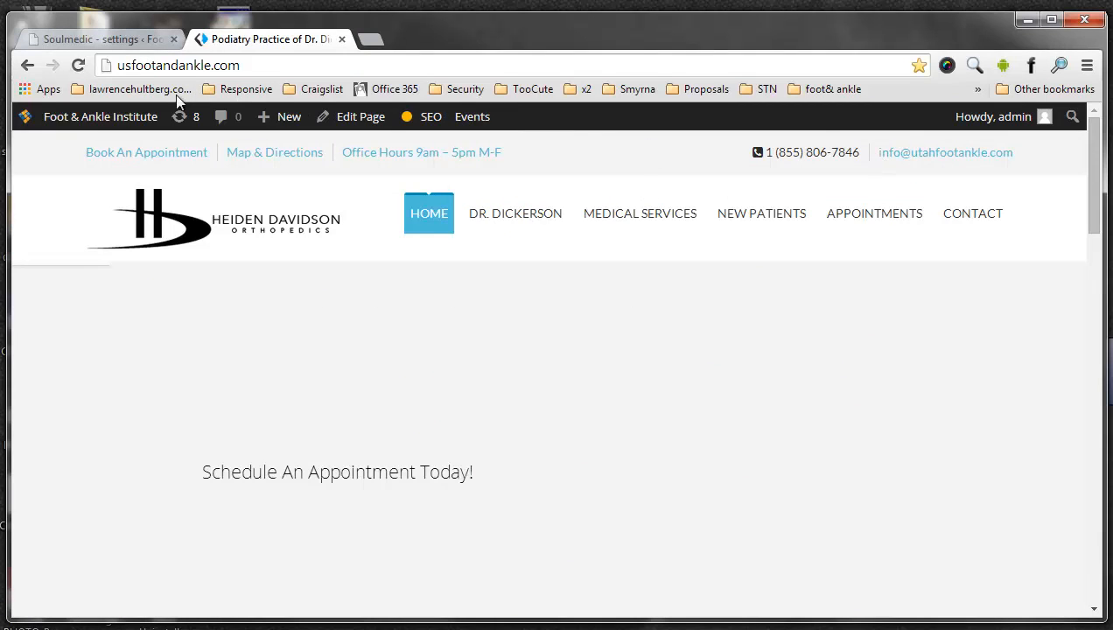
pyautogui.click(76, 38)
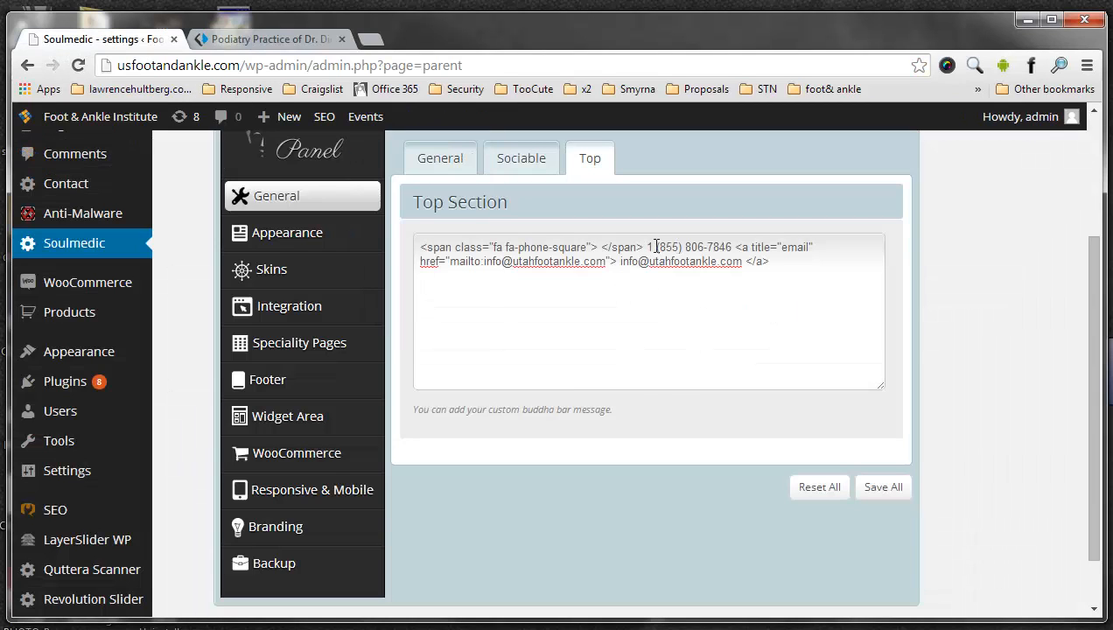
pyautogui.moveTo(648, 247); pyautogui.dragTo(733, 246)
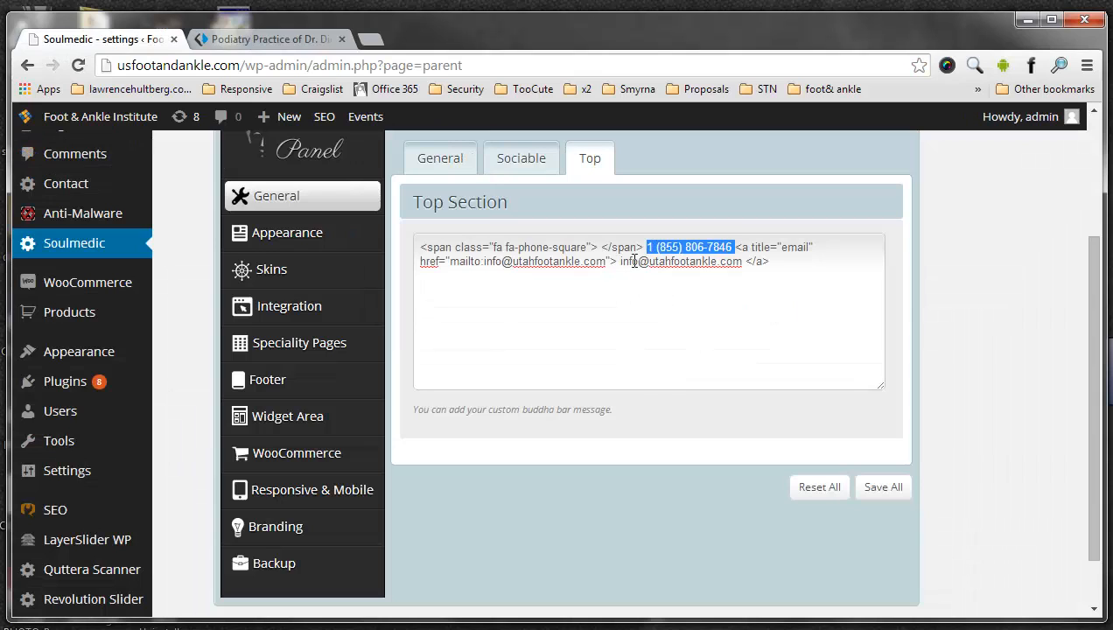
pyautogui.moveTo(621, 261); pyautogui.dragTo(742, 261)
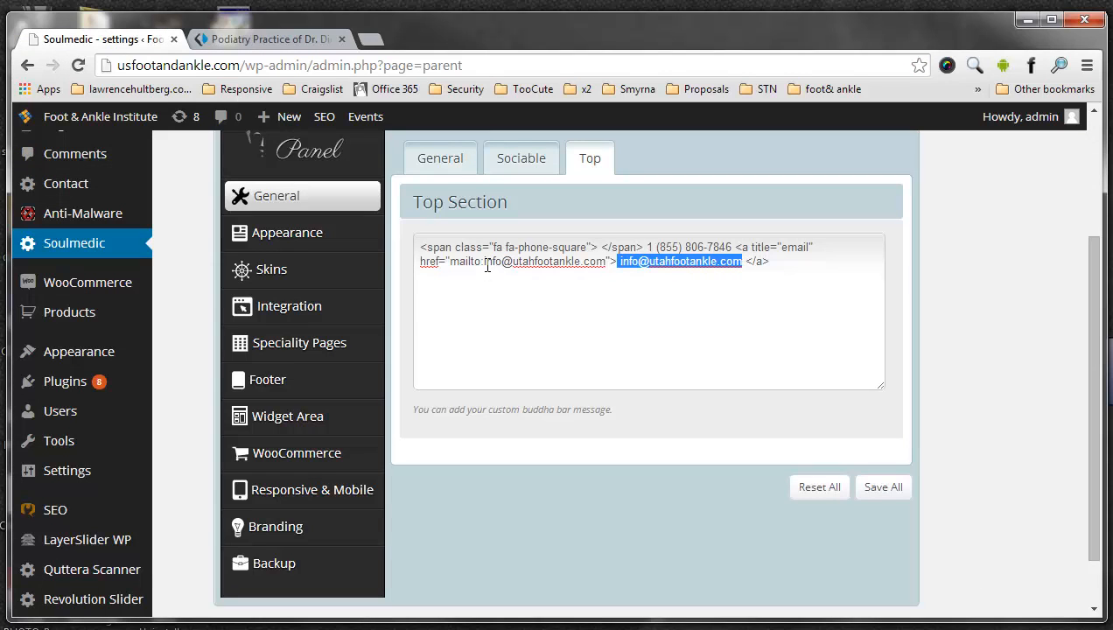
# - Highlight the mailto link address, its mailto prefix and the displayed e-mail address in the Top Section code
pyautogui.moveTo(487, 262); pyautogui.dragTo(508, 261)
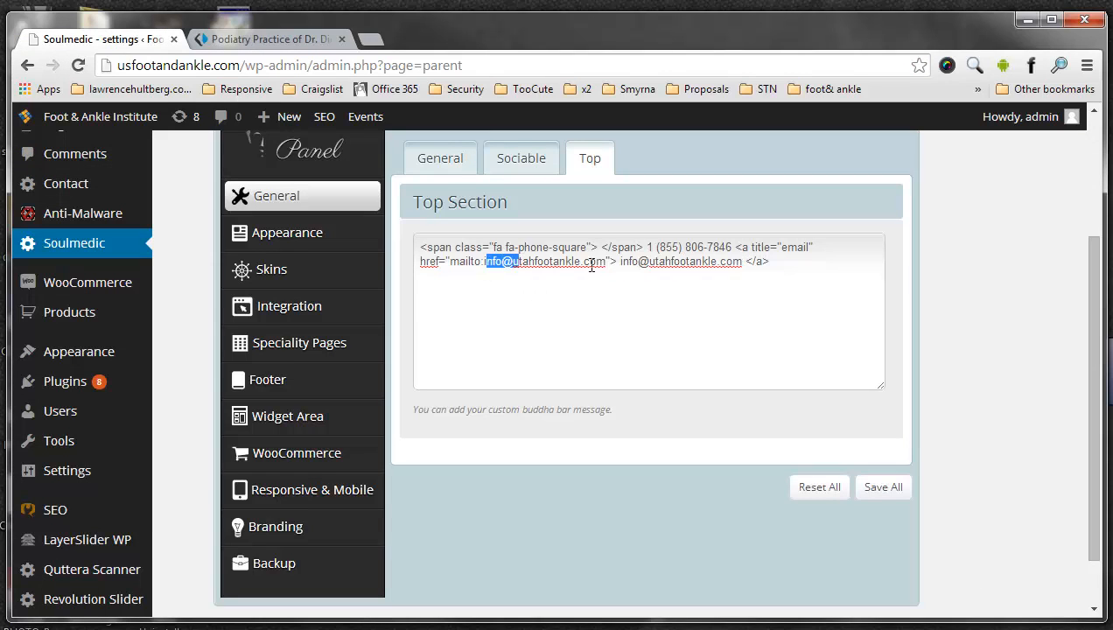
pyautogui.moveTo(604, 268); pyautogui.dragTo(494, 264)
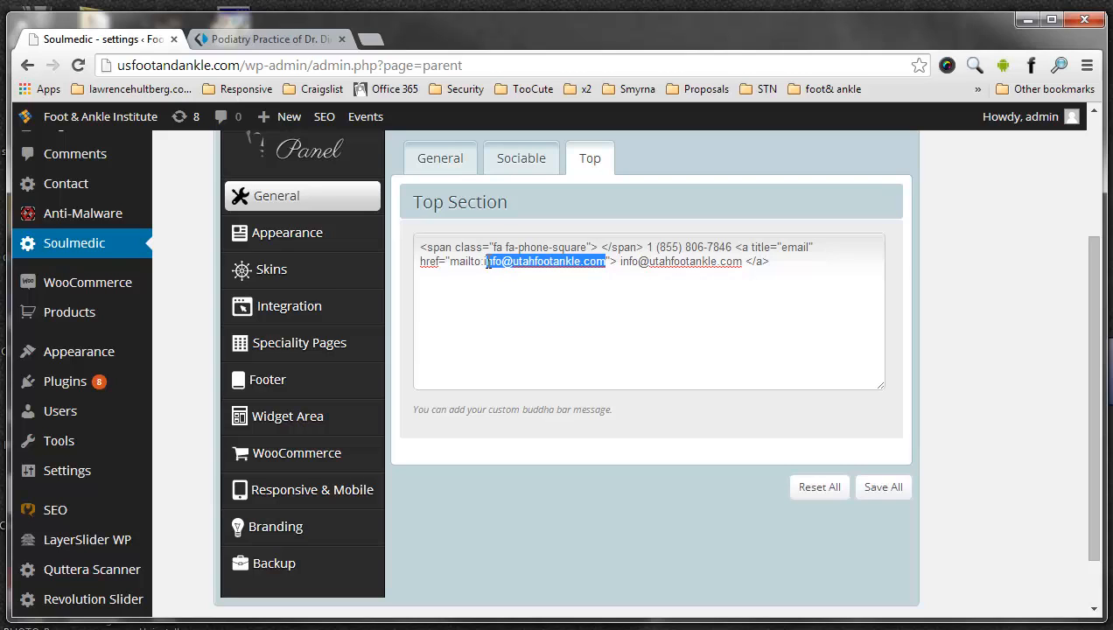
pyautogui.click(516, 265)
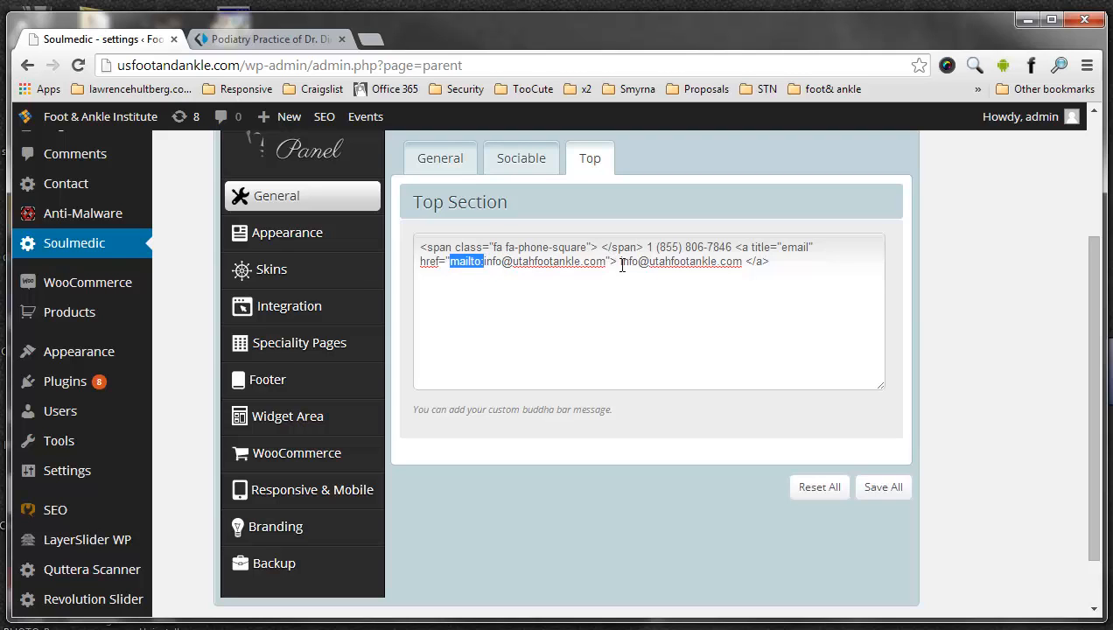
pyautogui.moveTo(618, 262); pyautogui.dragTo(739, 260)
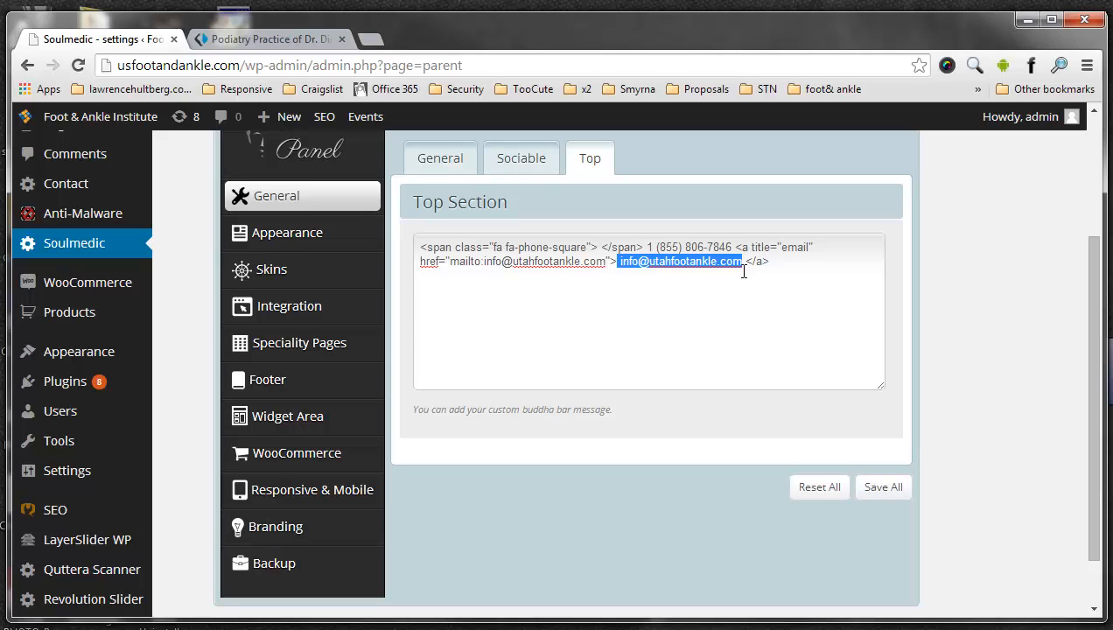
# - Check the contact details and menu links in the live home page's top bar against the Soulmedic settings
pyautogui.click(267, 39)
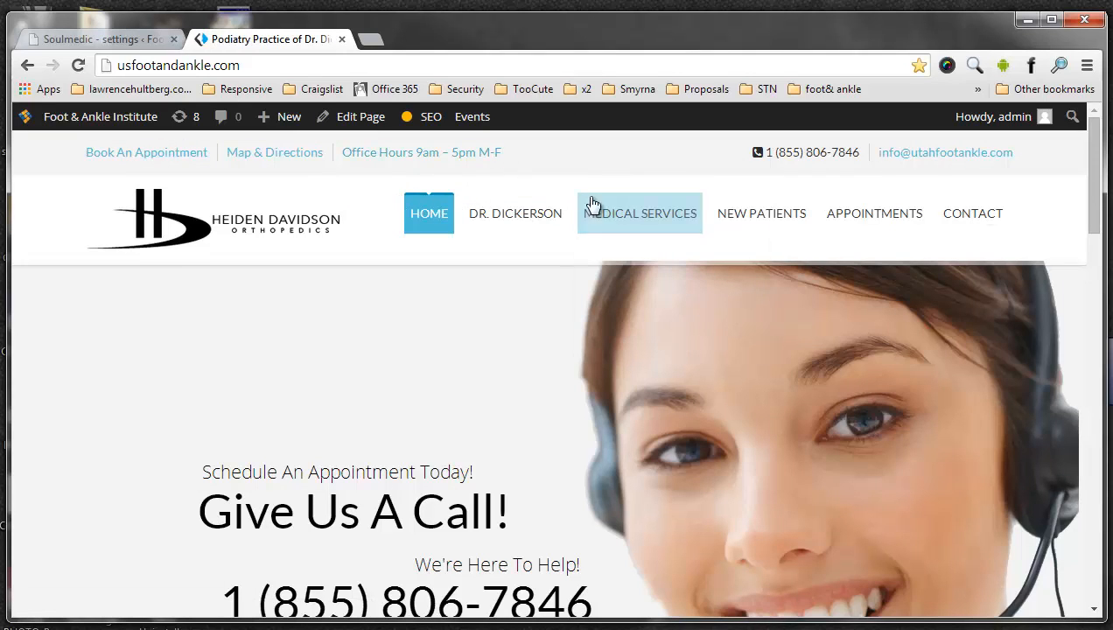
pyautogui.click(126, 38)
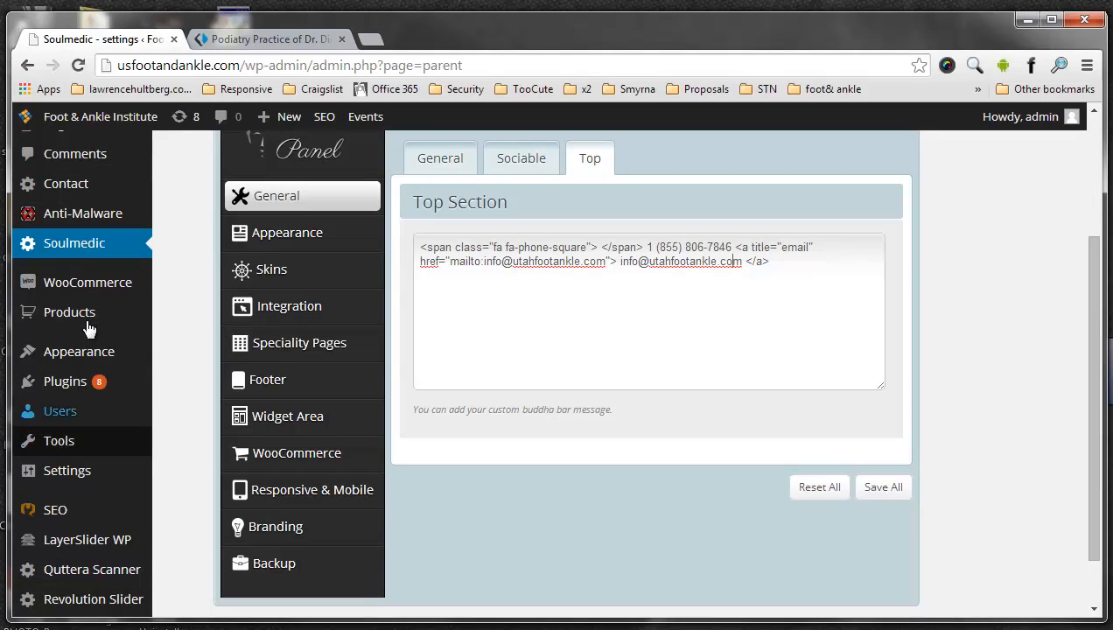
pyautogui.click(254, 40)
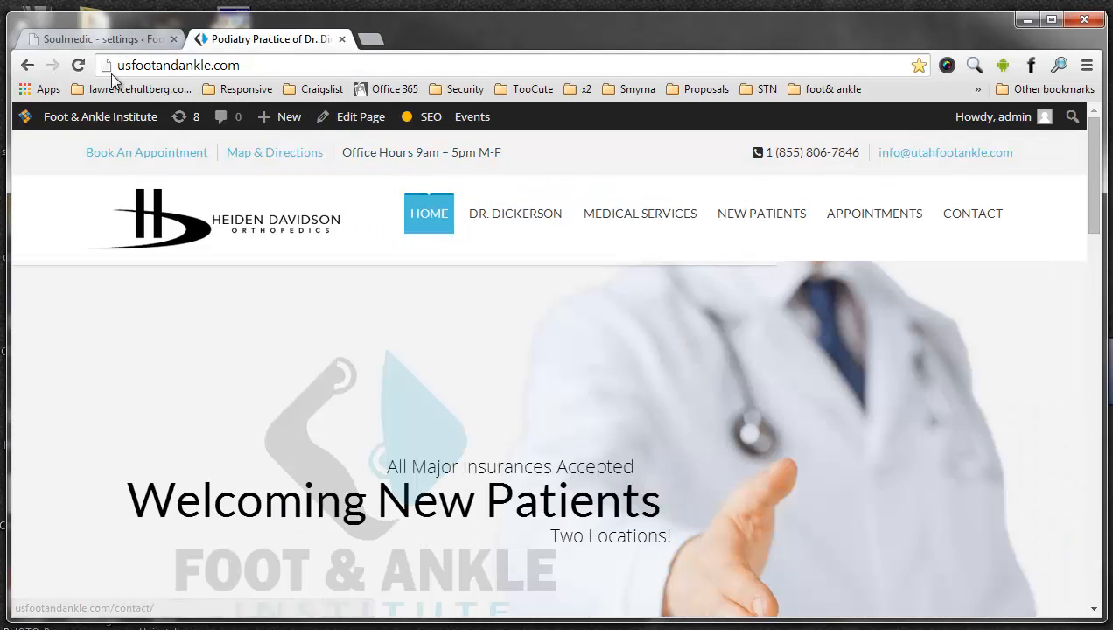
pyautogui.click(103, 39)
# - Open the WordPress menu editor and load the Top Menu for editing
pyautogui.moveTo(93, 362)
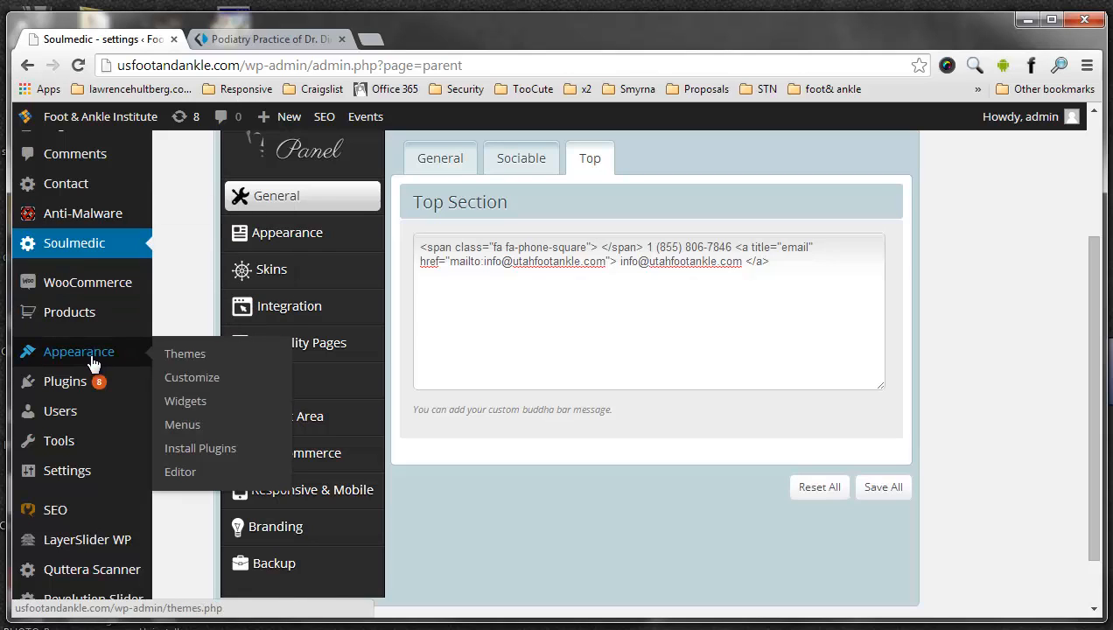
pyautogui.click(192, 425)
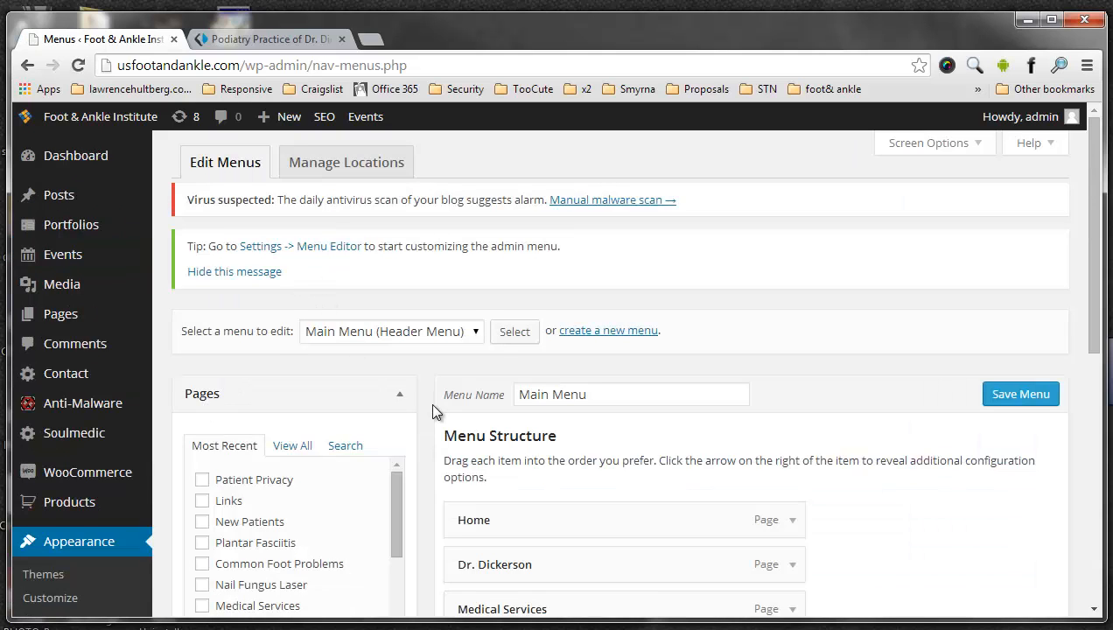
pyautogui.click(420, 334)
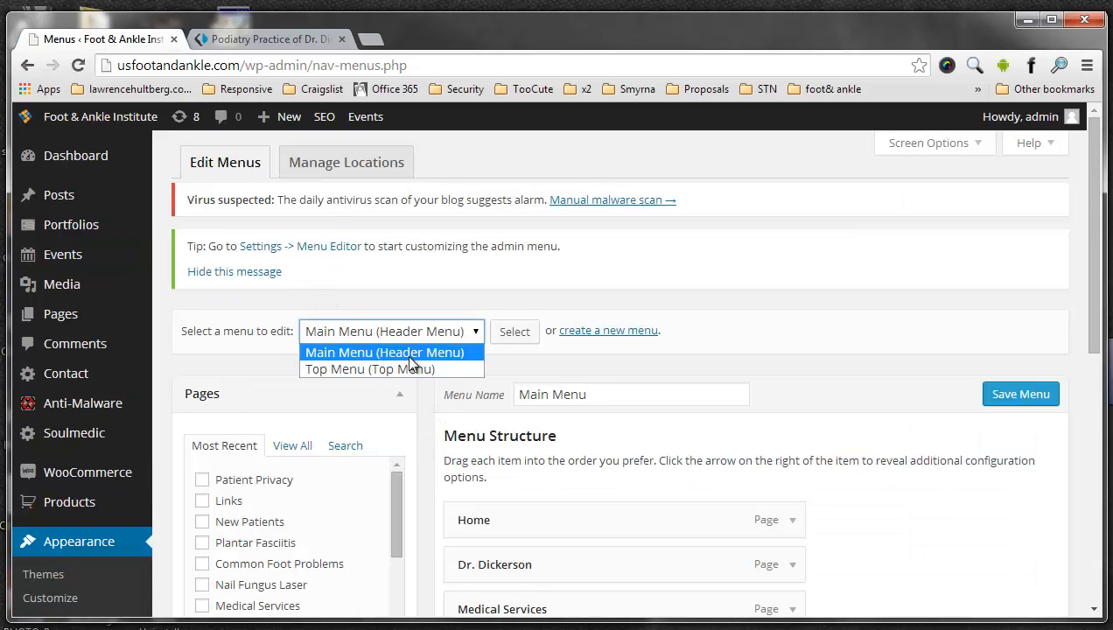
pyautogui.click(411, 368)
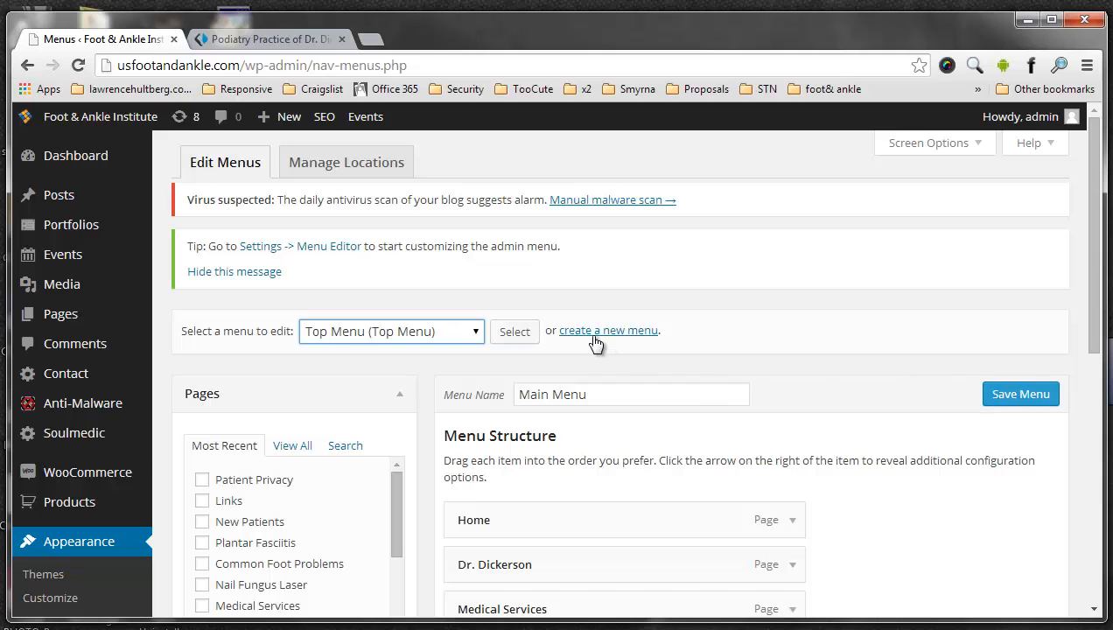
pyautogui.click(514, 336)
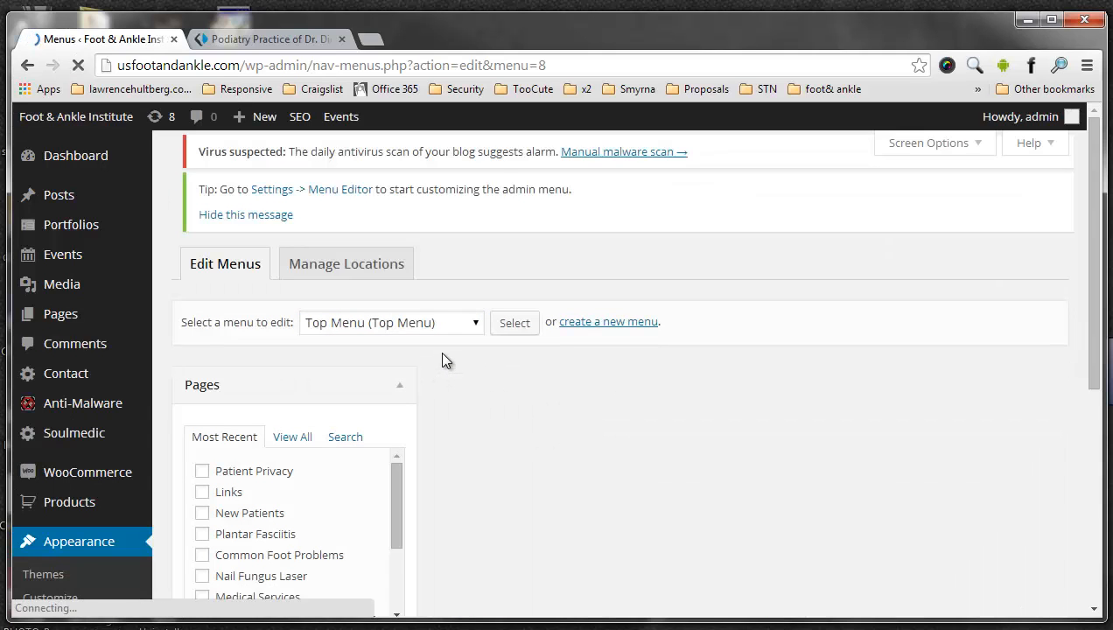
pyautogui.scroll(-2, 451, 324)
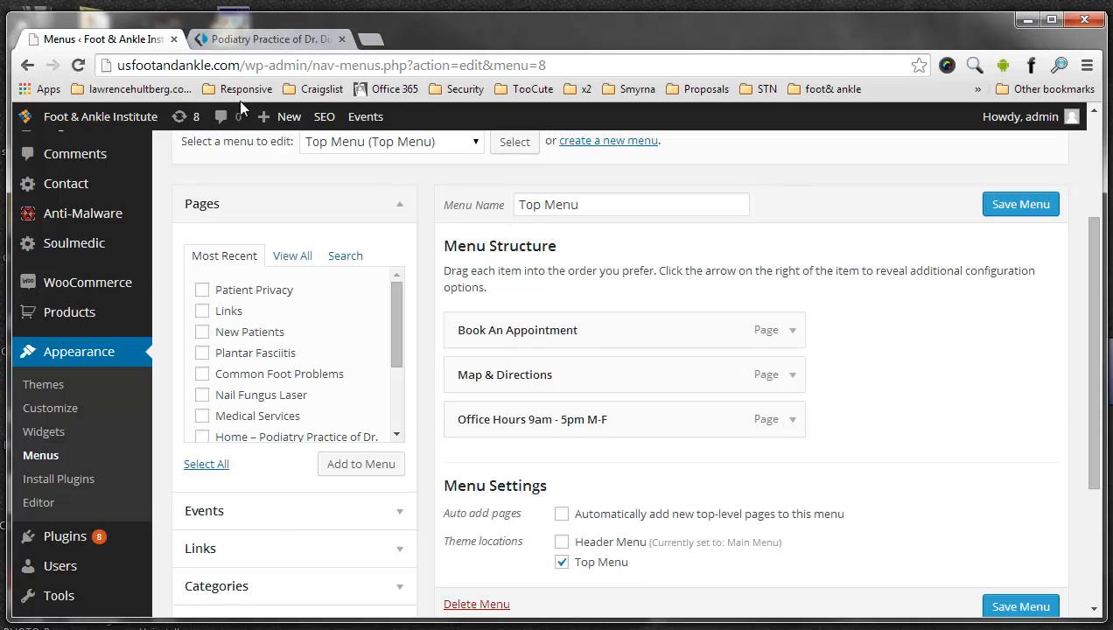
# - Compare the Top Menu items with the live top bar, expanding the Office Hours item and highlighting its navigation label
pyautogui.click(265, 46)
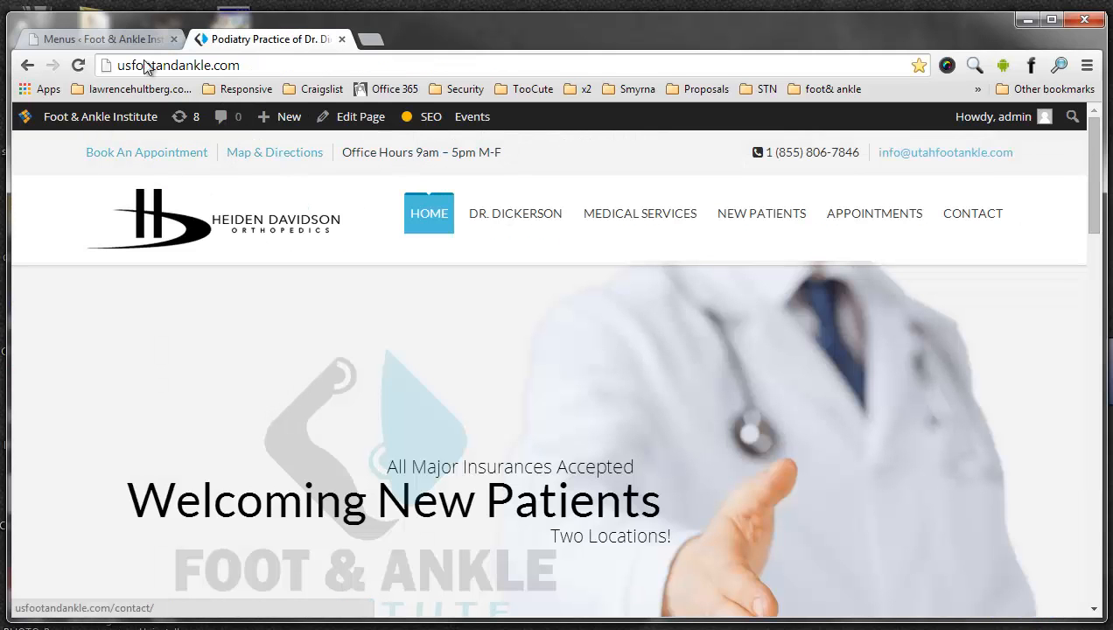
pyautogui.click(119, 38)
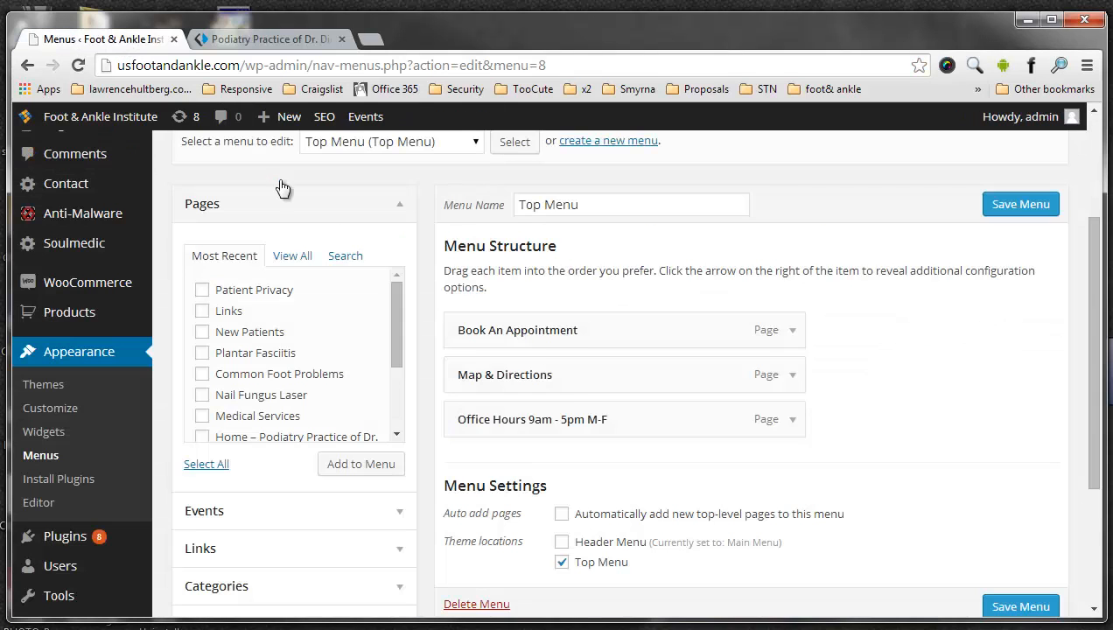
pyautogui.click(792, 422)
pyautogui.scroll(-2, 789, 389)
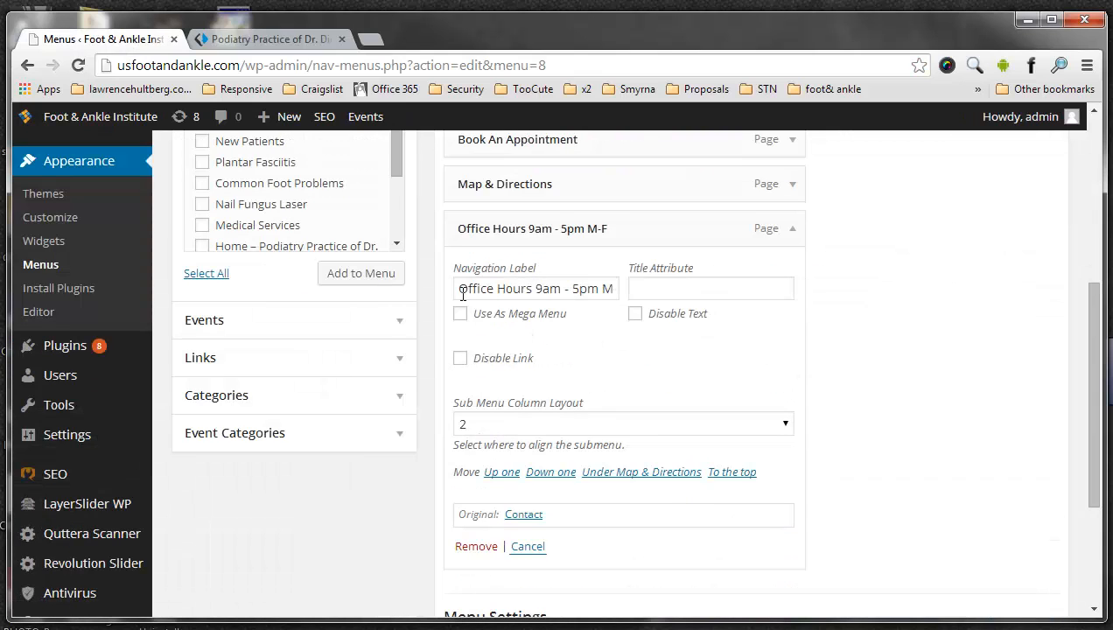
pyautogui.moveTo(461, 294); pyautogui.dragTo(687, 289)
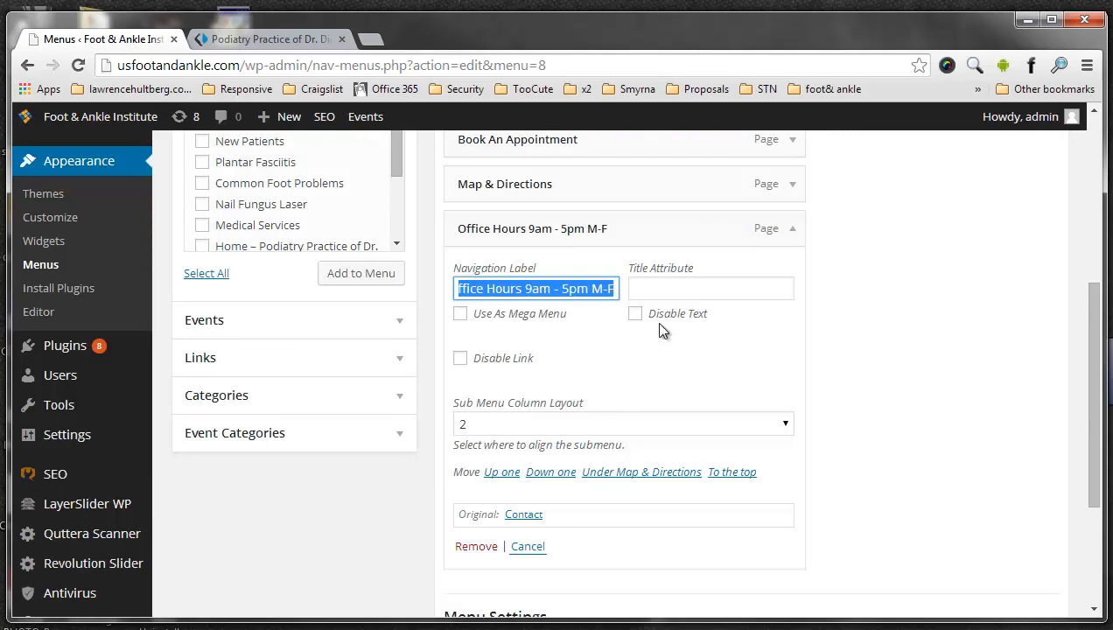
pyautogui.click(253, 40)
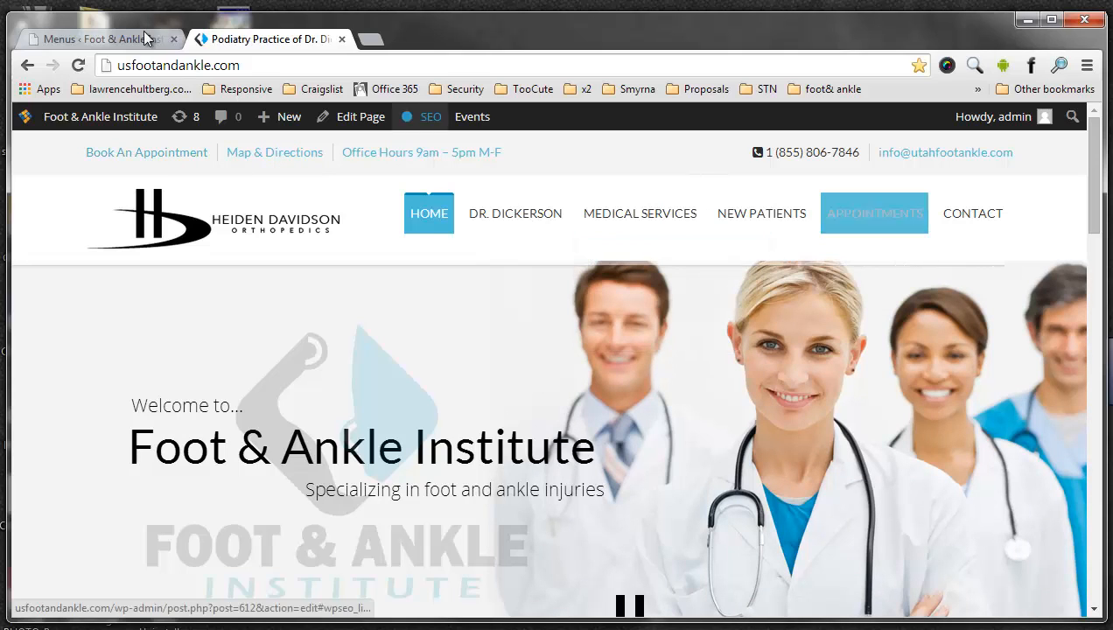
pyautogui.click(96, 39)
# - Find the two-campuses section on the live home page and highlight the Draper office's street address
pyautogui.click(266, 42)
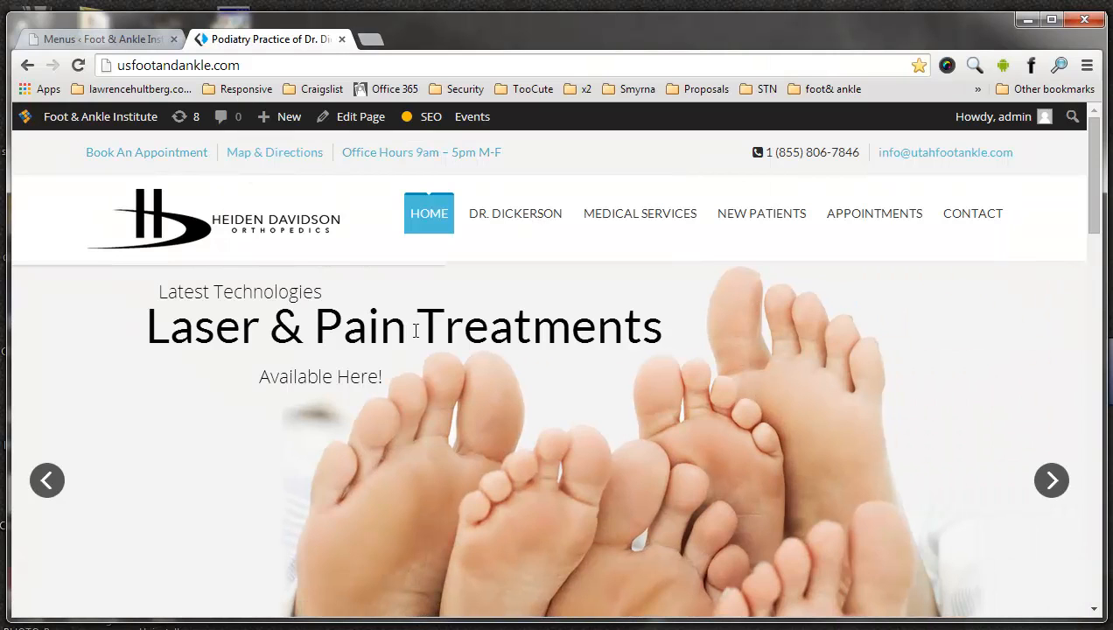
pyautogui.scroll(-10, 409, 320)
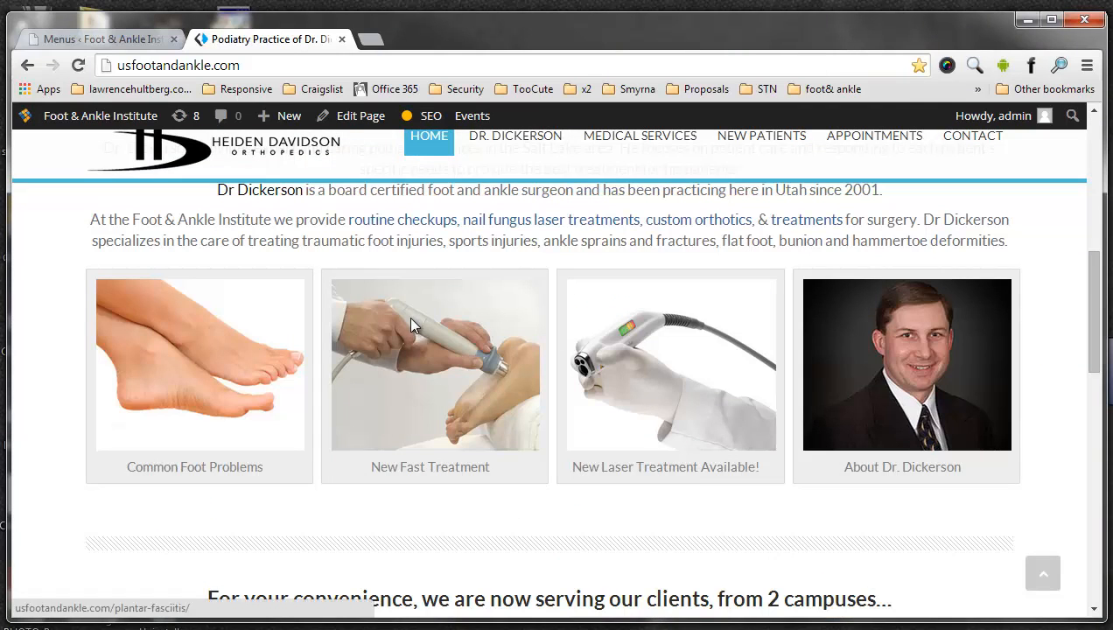
pyautogui.scroll(-2, 411, 324)
pyautogui.scroll(-2, 407, 316)
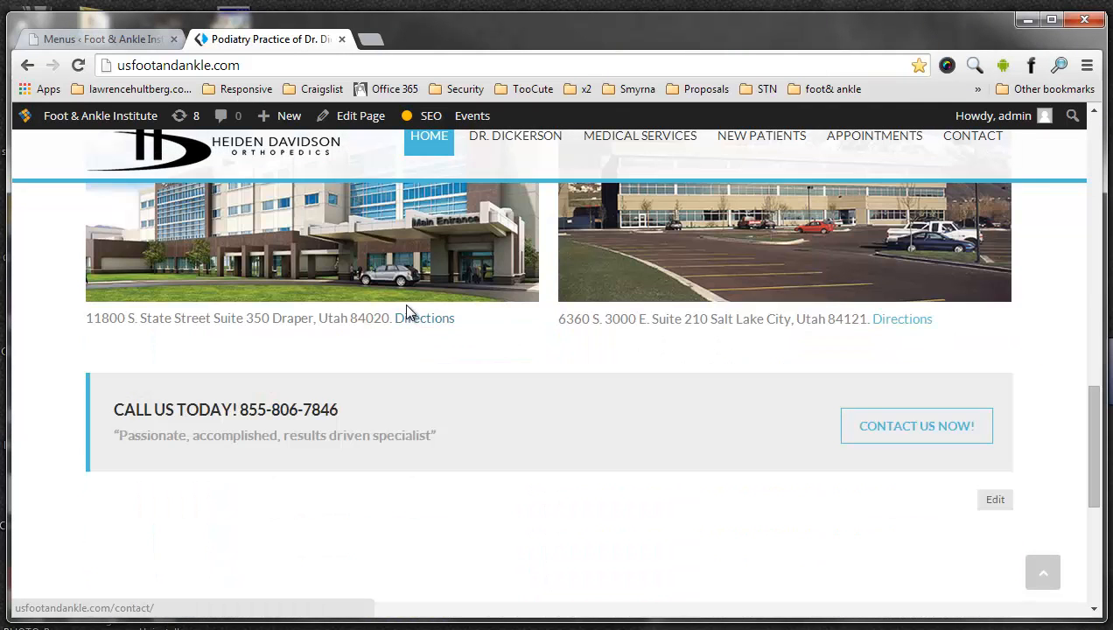
pyautogui.scroll(2, 367, 332)
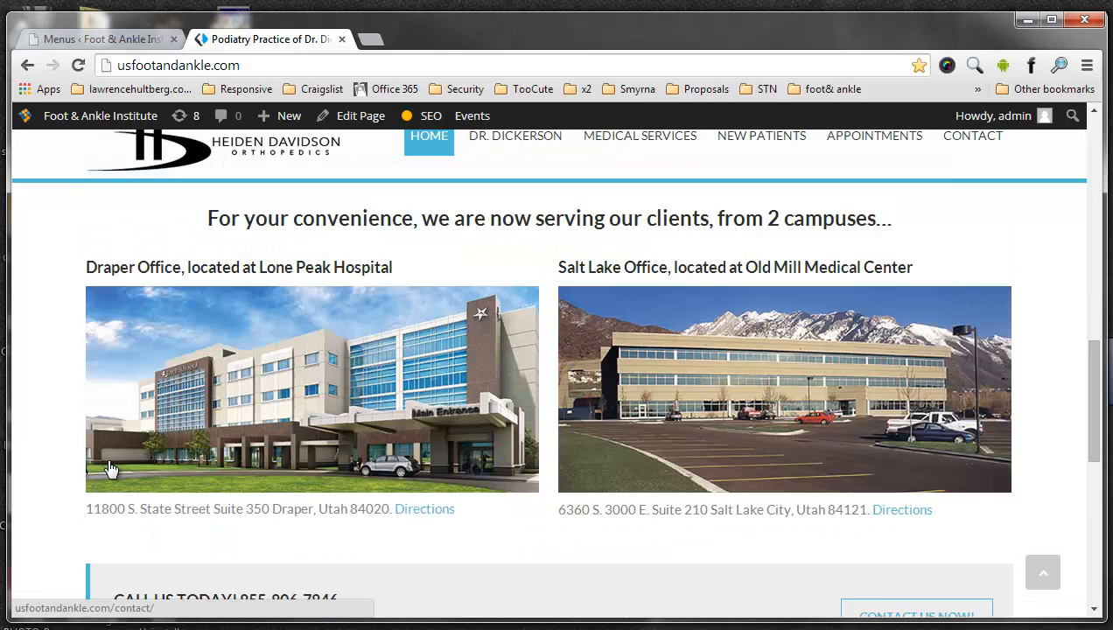
pyautogui.moveTo(86, 508); pyautogui.dragTo(396, 516)
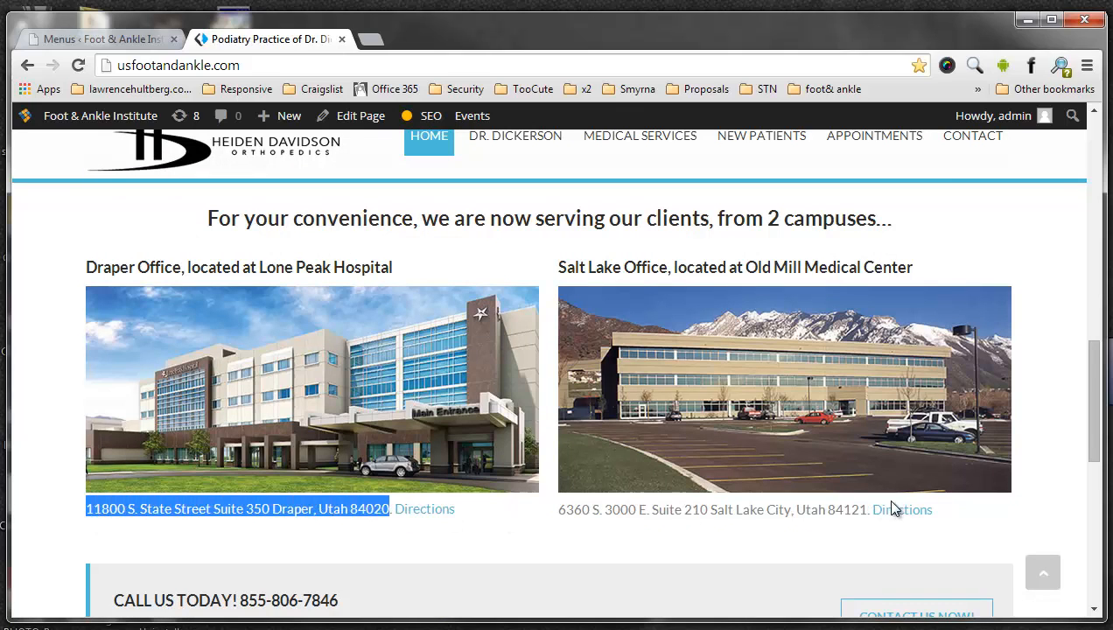
# - Return to the WordPress dashboard and open the Home page for editing from the list of all pages
pyautogui.click(125, 44)
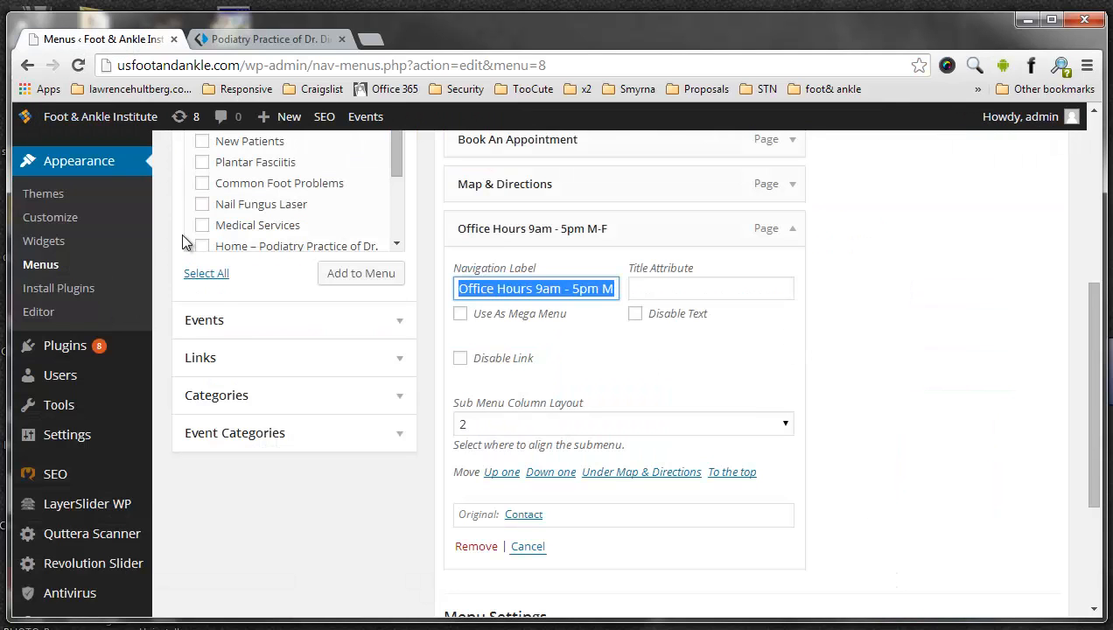
pyautogui.scroll(2, 874, 301)
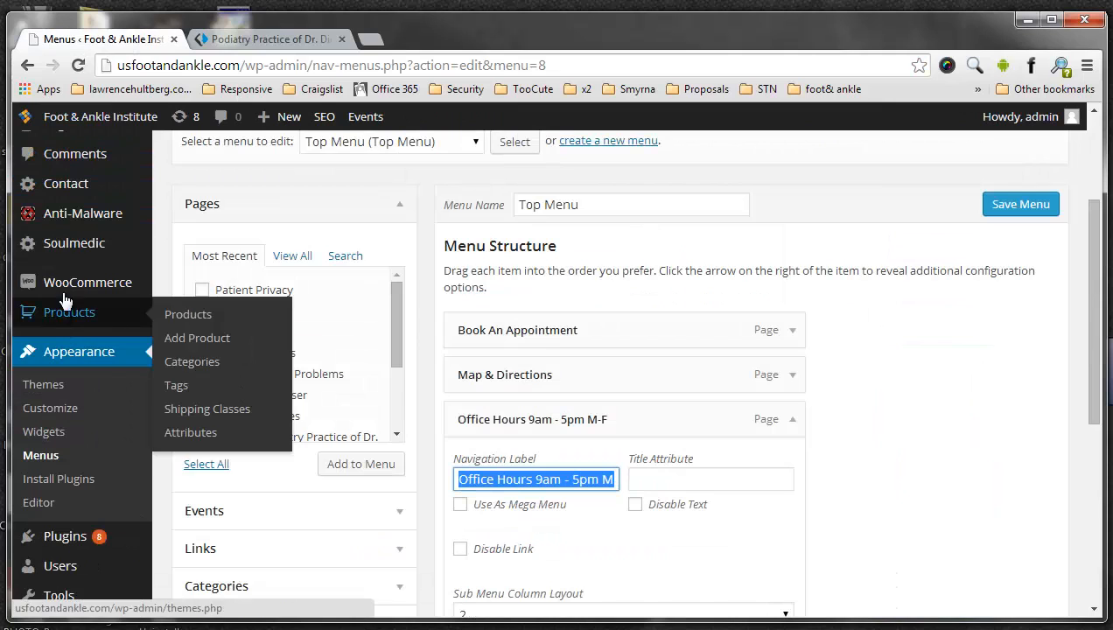
pyautogui.scroll(-5, 83, 219)
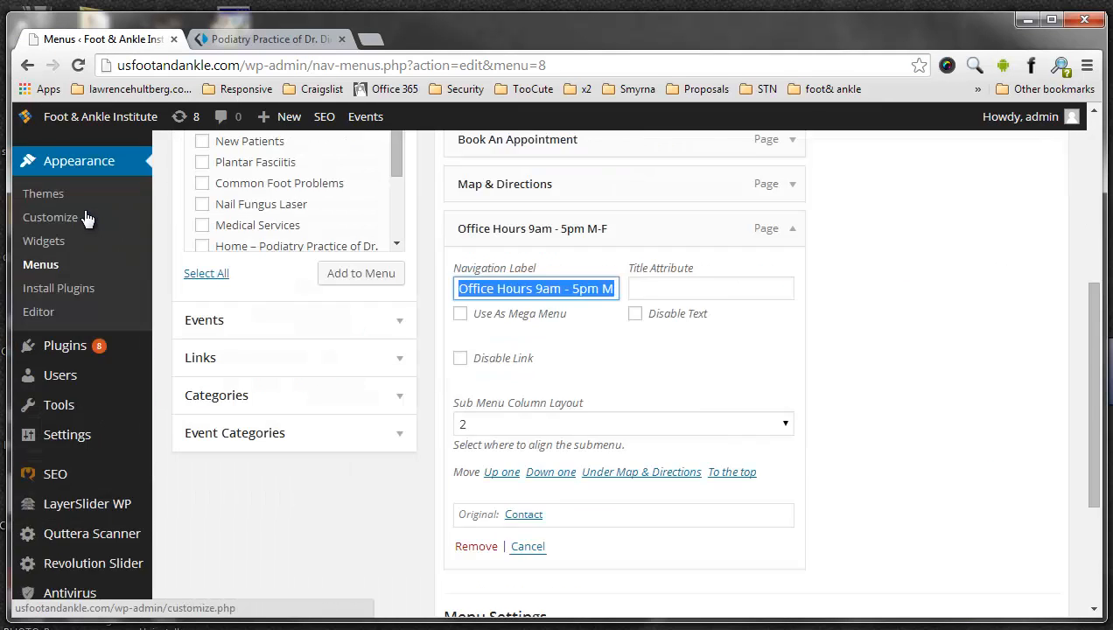
pyautogui.moveTo(73, 210)
pyautogui.scroll(4, 70, 280)
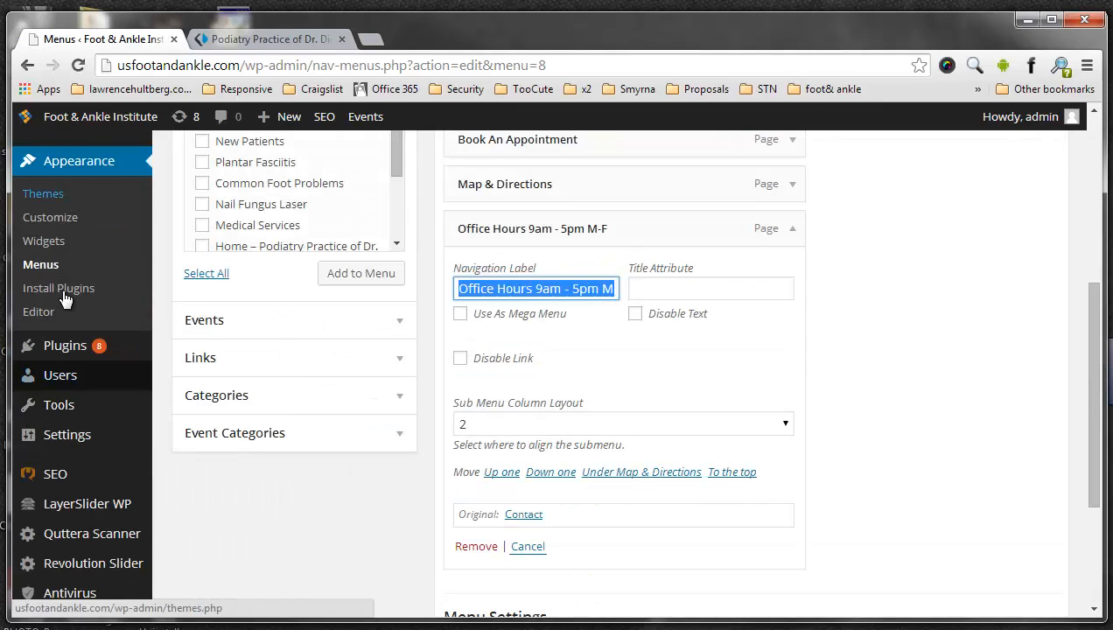
pyautogui.scroll(1, 61, 280)
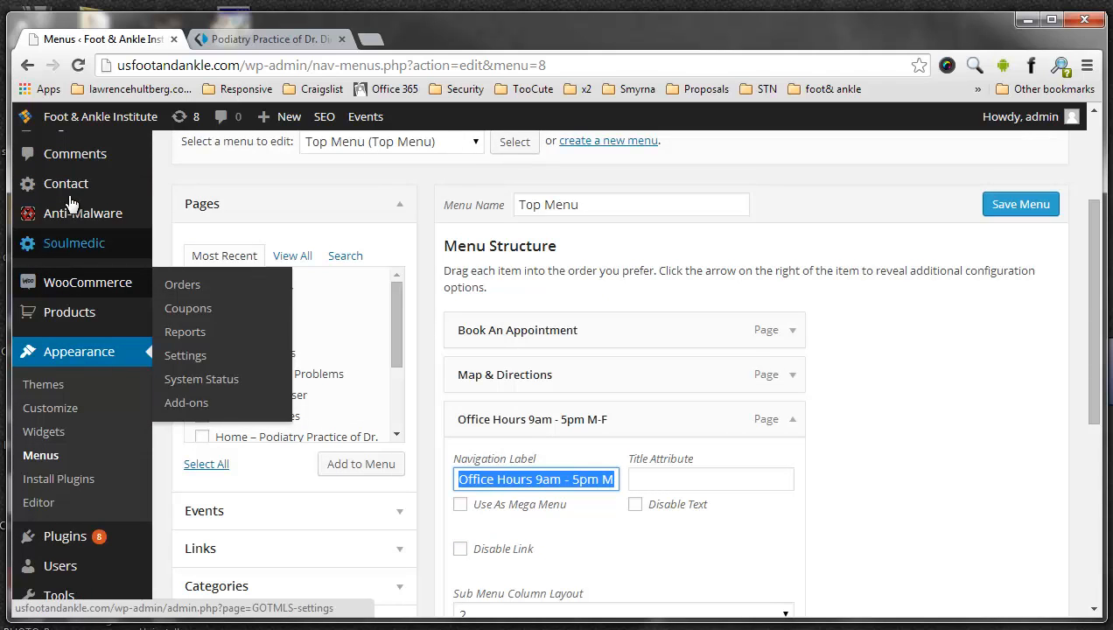
pyautogui.scroll(2, 74, 238)
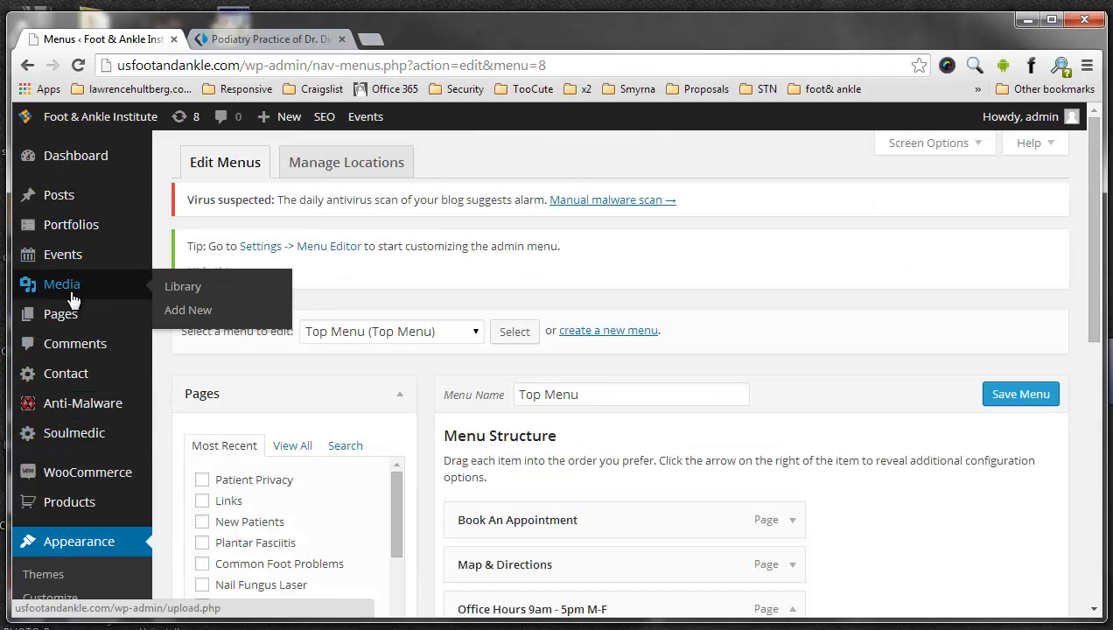
pyautogui.click(212, 320)
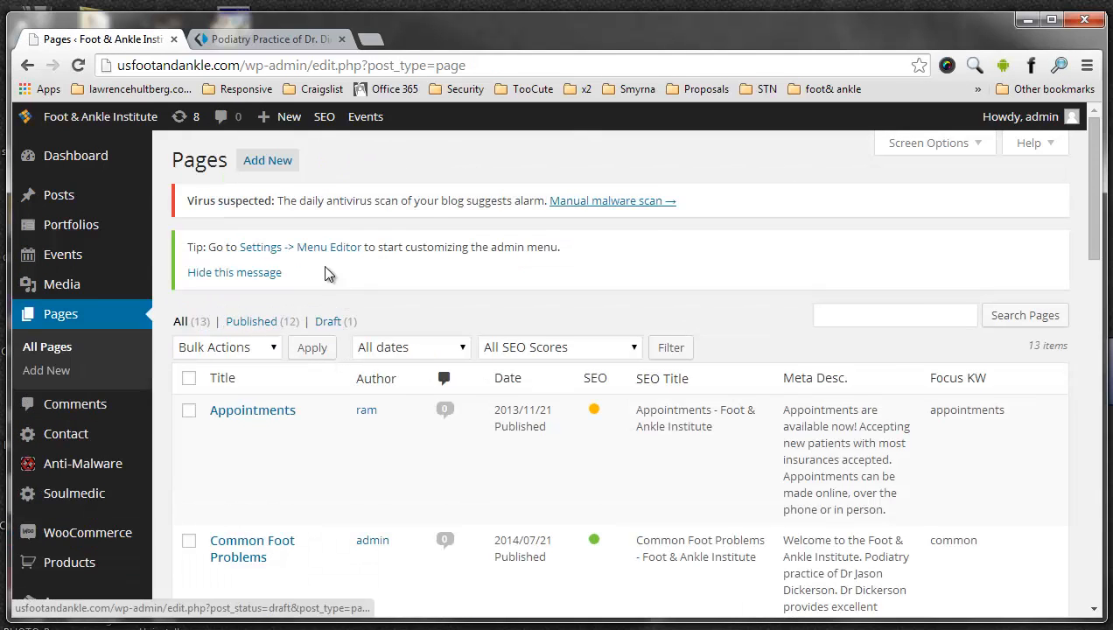
pyautogui.scroll(-2, 289, 236)
pyautogui.scroll(-6, 267, 214)
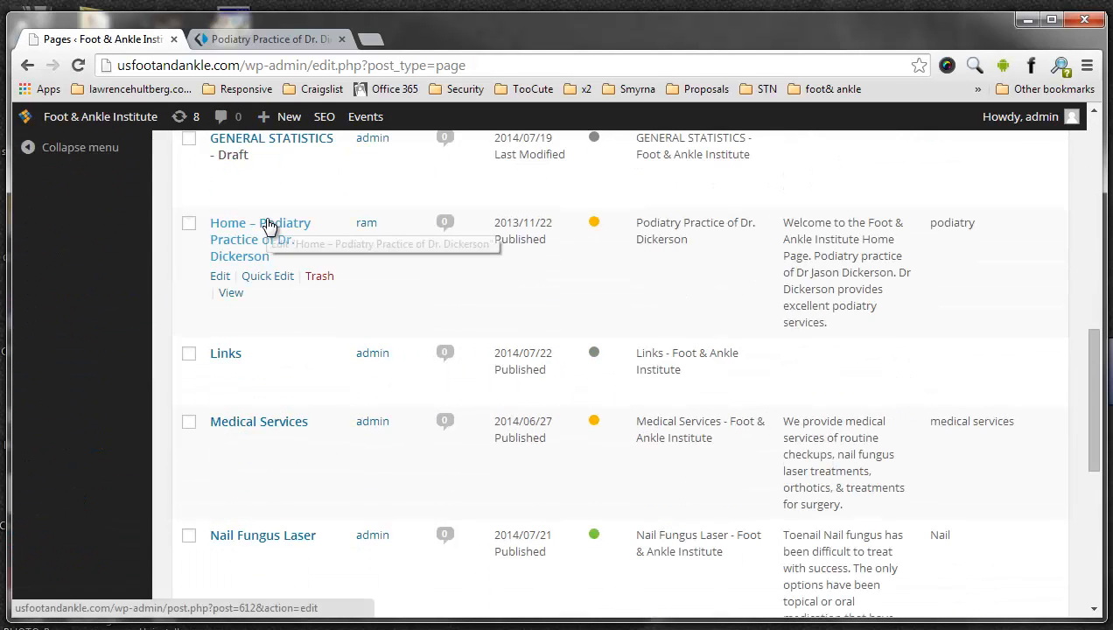
pyautogui.click(219, 278)
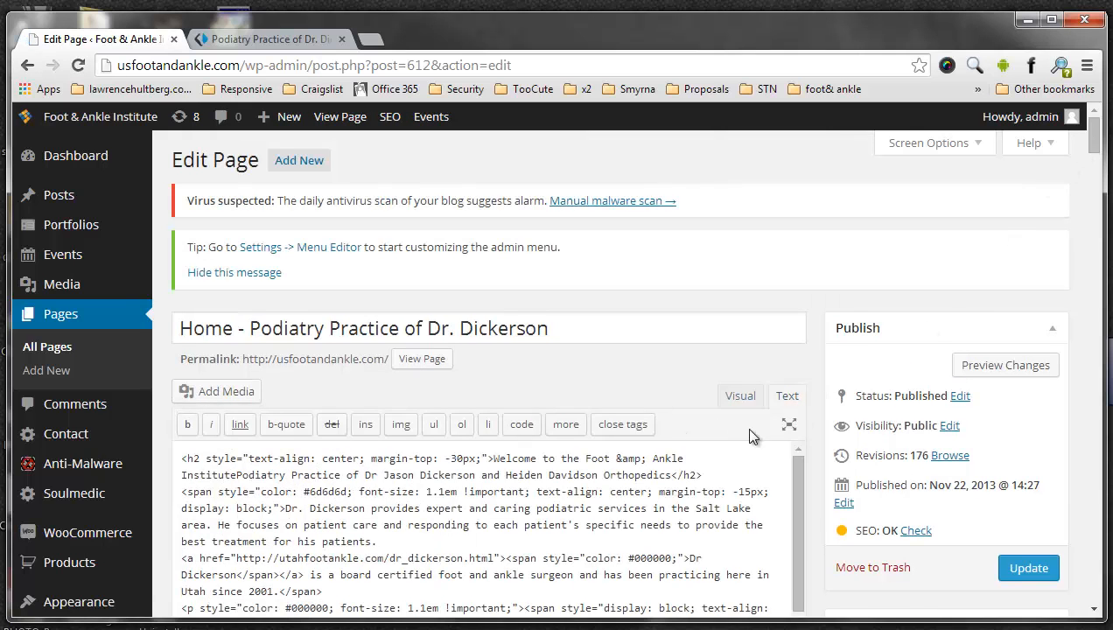
# - Show the Home page content in visual mode and highlight the one-fourth column shortcodes below the New Fast Treatment image
pyautogui.click(740, 396)
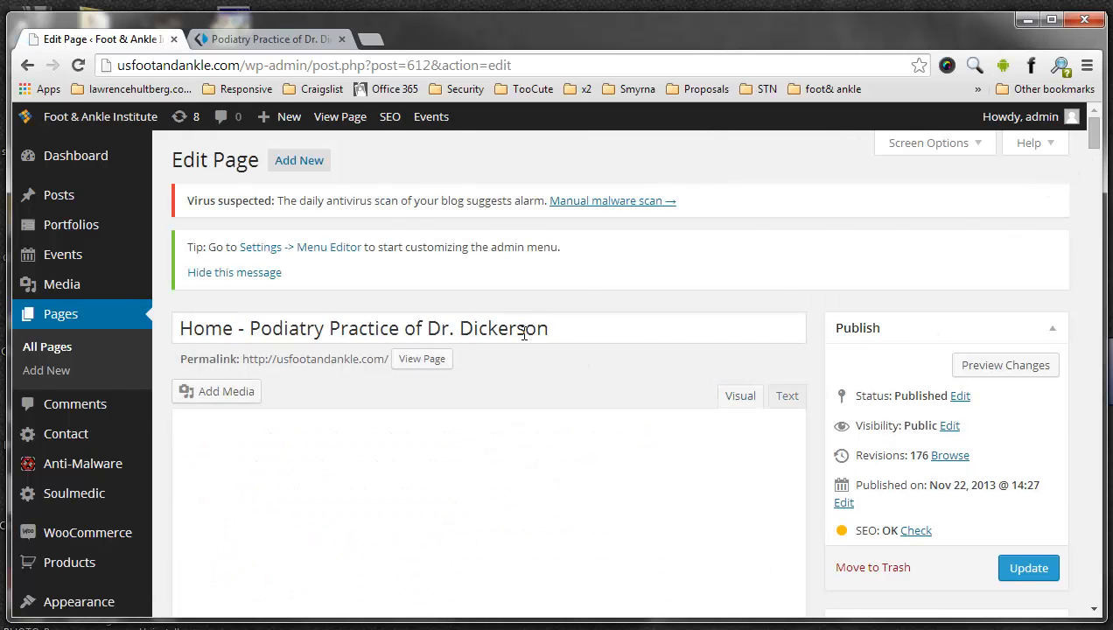
pyautogui.scroll(-3, 524, 333)
pyautogui.scroll(-3, 524, 334)
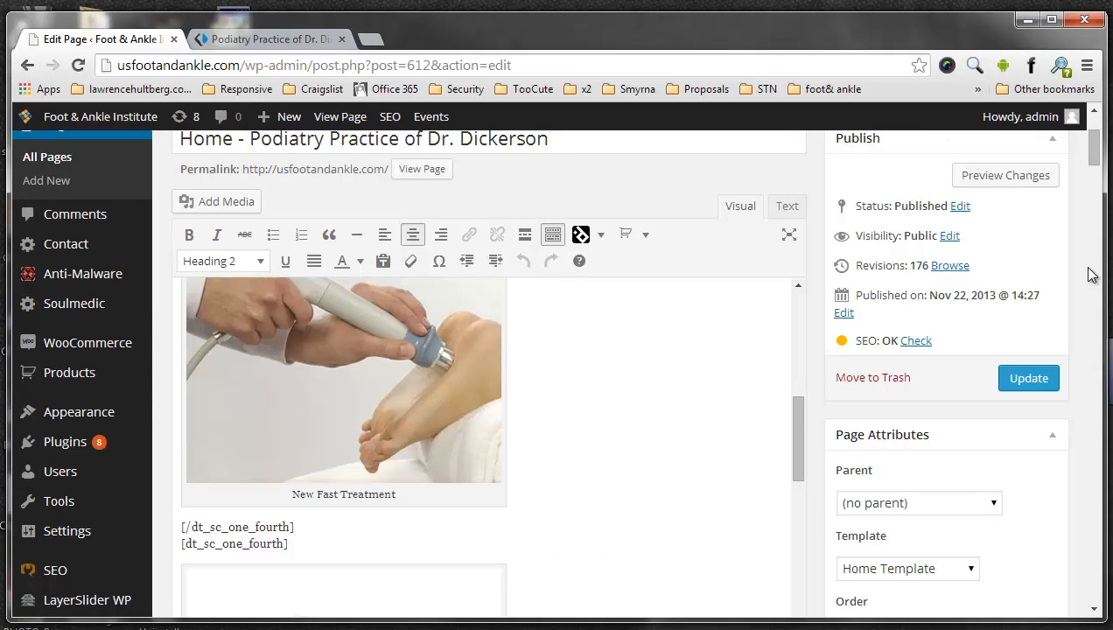
pyautogui.scroll(-4, 636, 213)
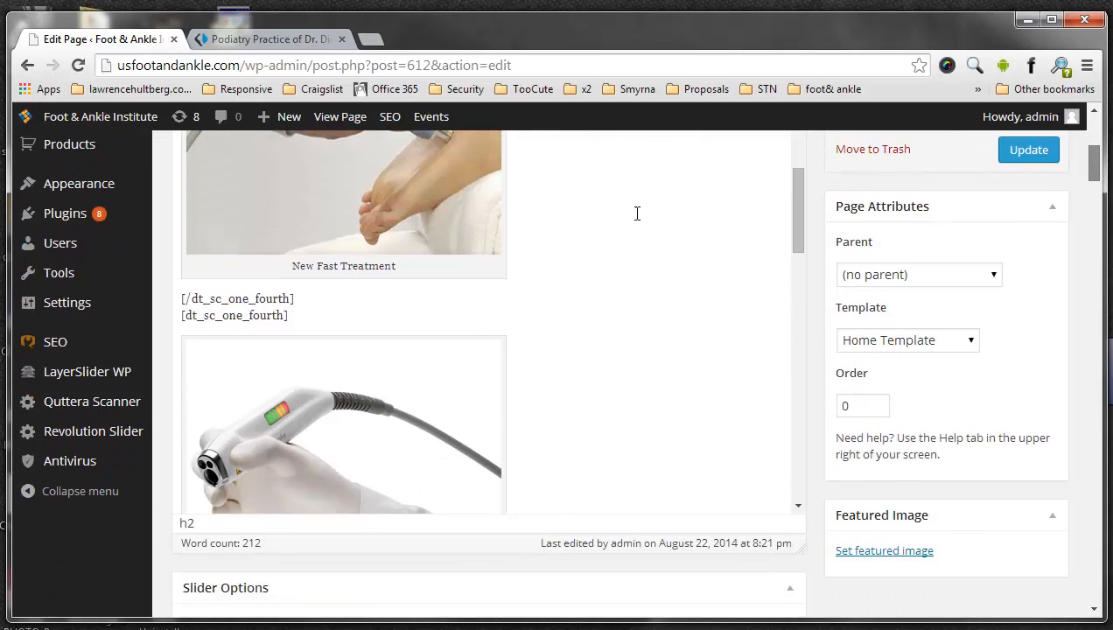
pyautogui.moveTo(287, 290); pyautogui.dragTo(182, 273)
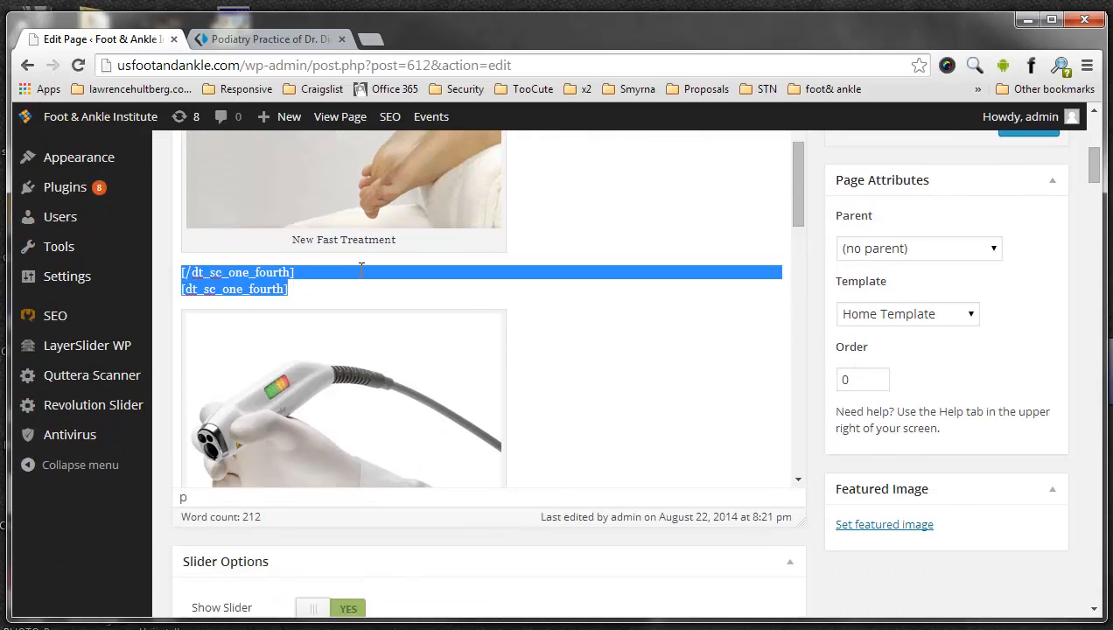
pyautogui.click(603, 261)
# - Find the two-campuses section in the visual editor and highlight the Draper and Salt Lake offices' street addresses
pyautogui.moveTo(797, 213); pyautogui.dragTo(827, 341)
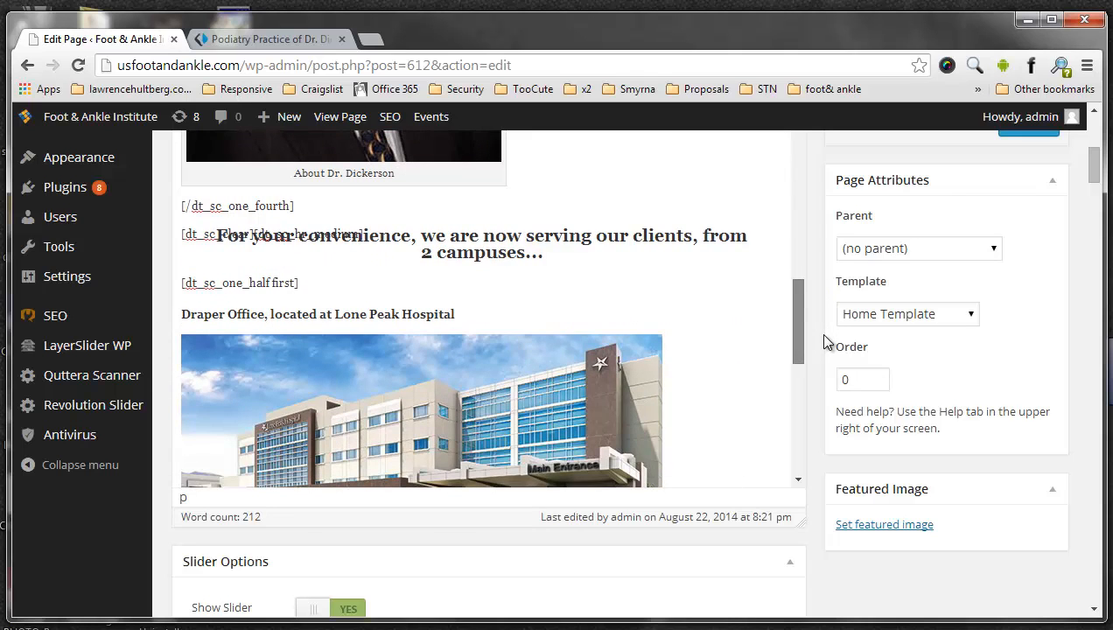
pyautogui.moveTo(825, 341)
pyautogui.mouseDown()
pyautogui.moveTo(815, 340)
pyautogui.moveTo(813, 358)
pyautogui.mouseUp()
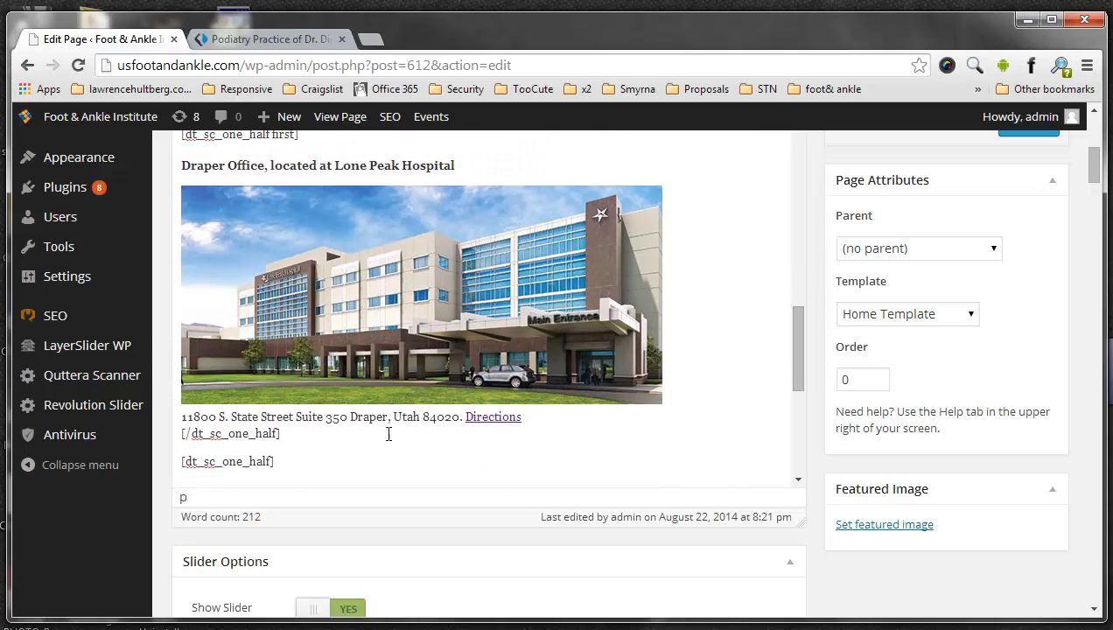
pyautogui.moveTo(213, 417); pyautogui.dragTo(461, 416)
pyautogui.click(482, 420)
pyautogui.scroll(1, 792, 356)
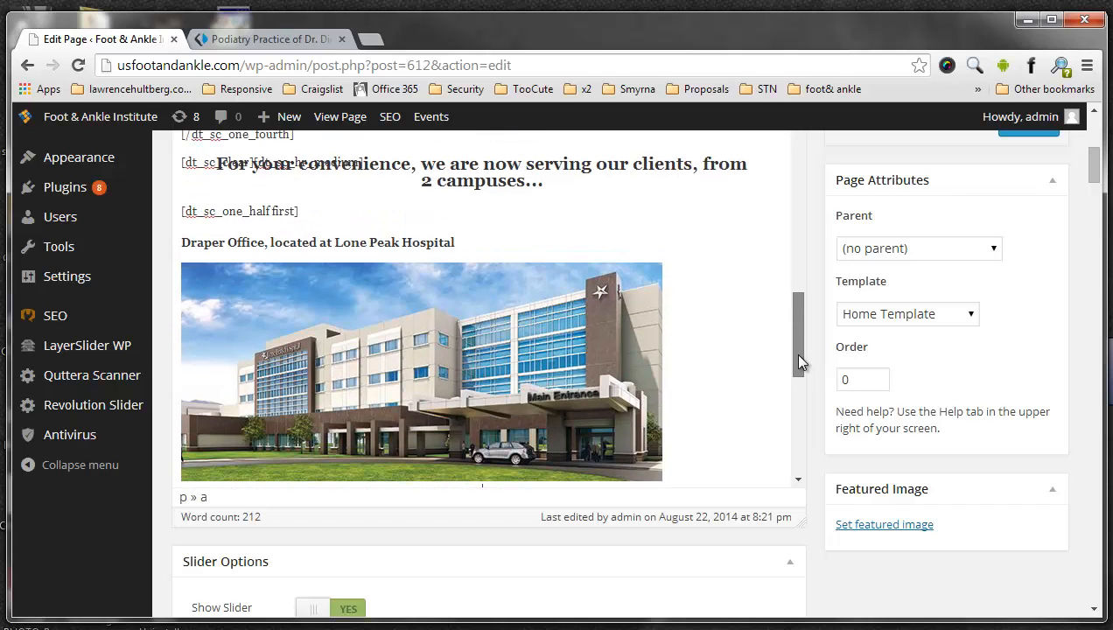
pyautogui.moveTo(803, 376); pyautogui.dragTo(814, 463)
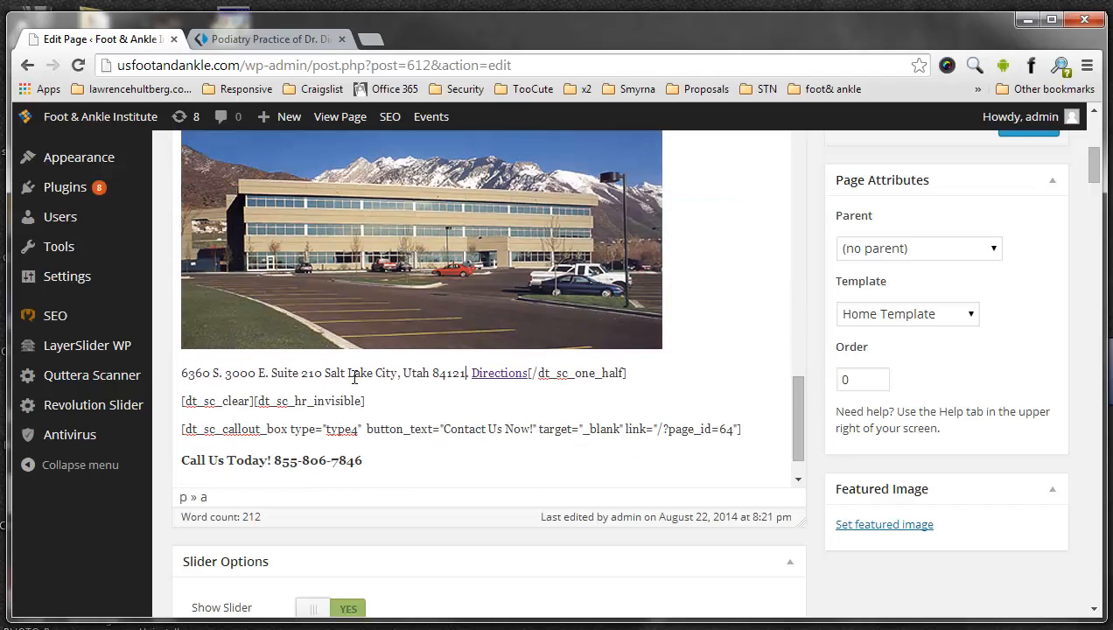
pyautogui.moveTo(466, 373); pyautogui.dragTo(177, 375)
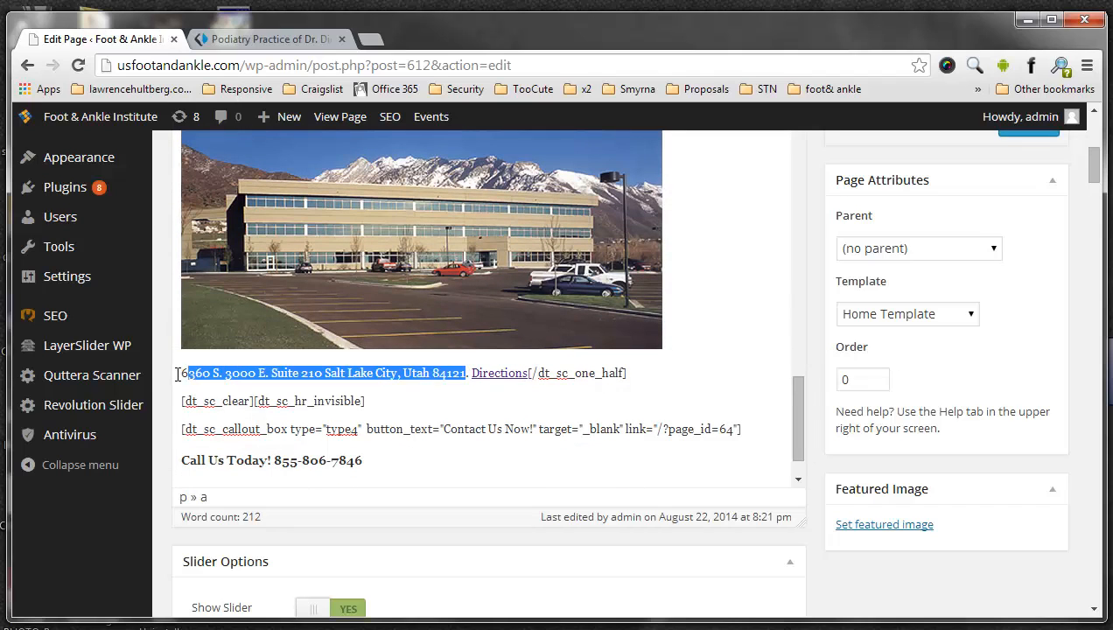
pyautogui.click(379, 373)
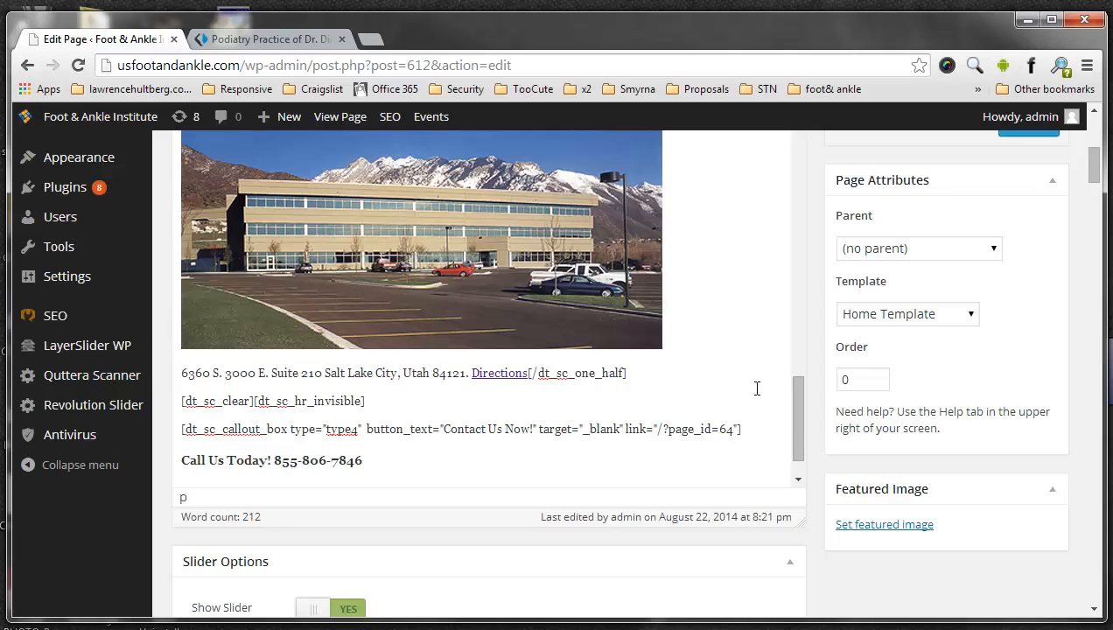
# - Show the Home page content as HTML text and search it for "Direct"
pyautogui.moveTo(803, 429); pyautogui.dragTo(795, 129)
pyautogui.scroll(2, 888, 214)
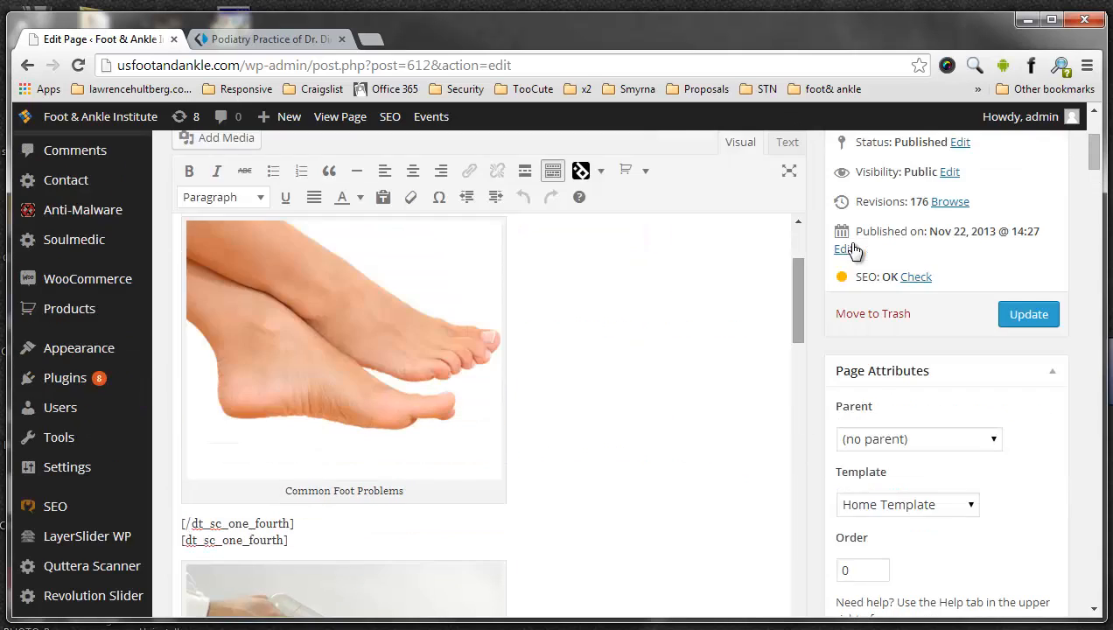
pyautogui.scroll(3, 820, 237)
pyautogui.click(787, 335)
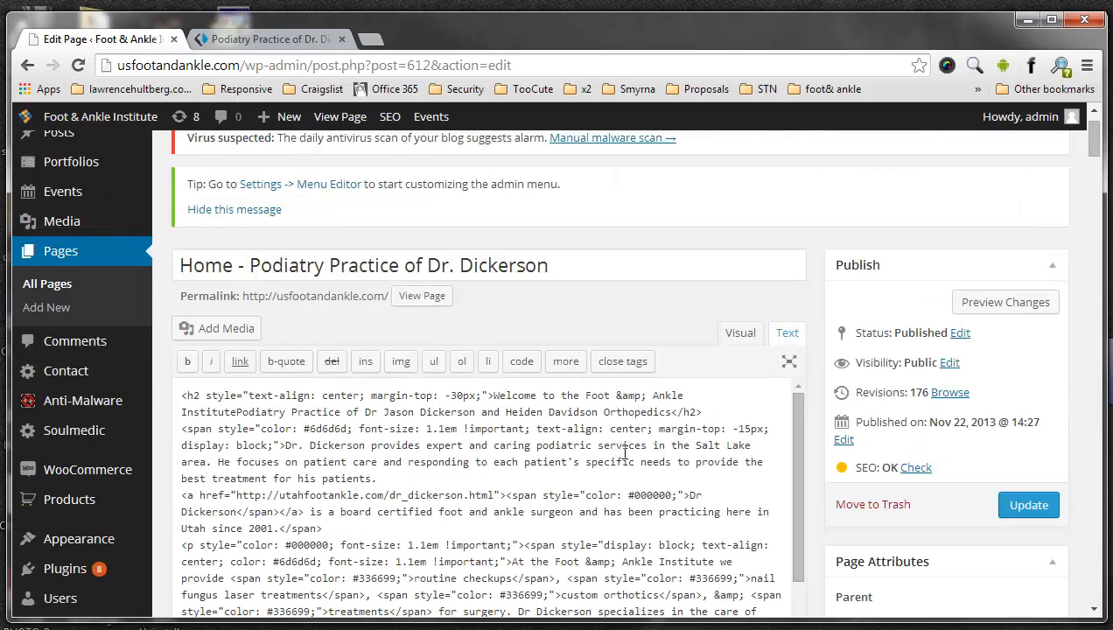
pyautogui.click(600, 470)
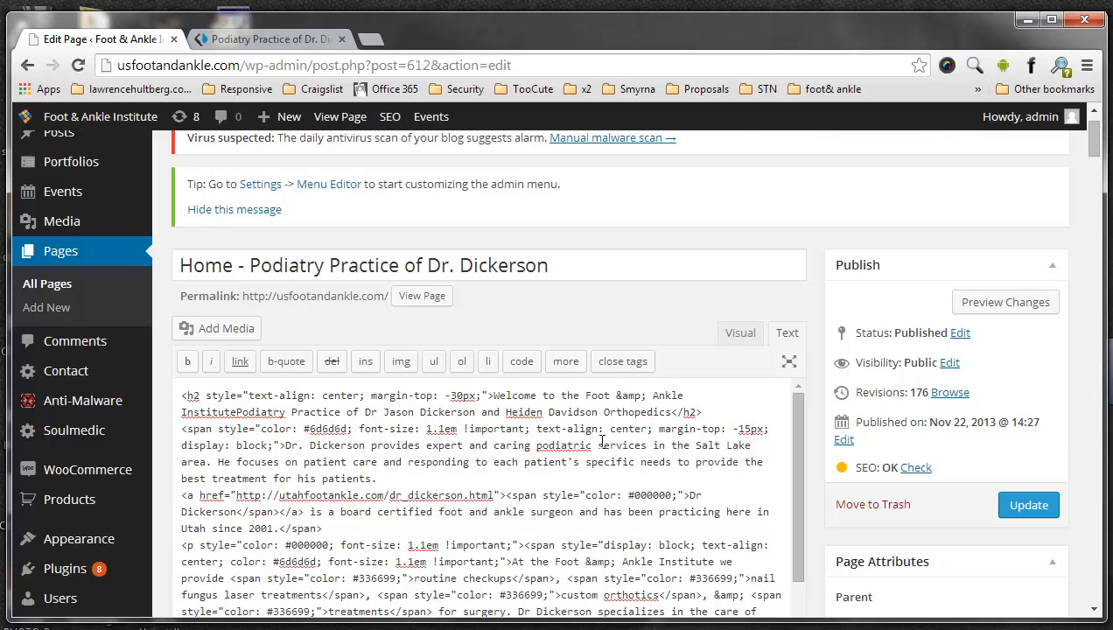
pyautogui.hotkey('ctrl', 'f')
pyautogui.write('Direct')
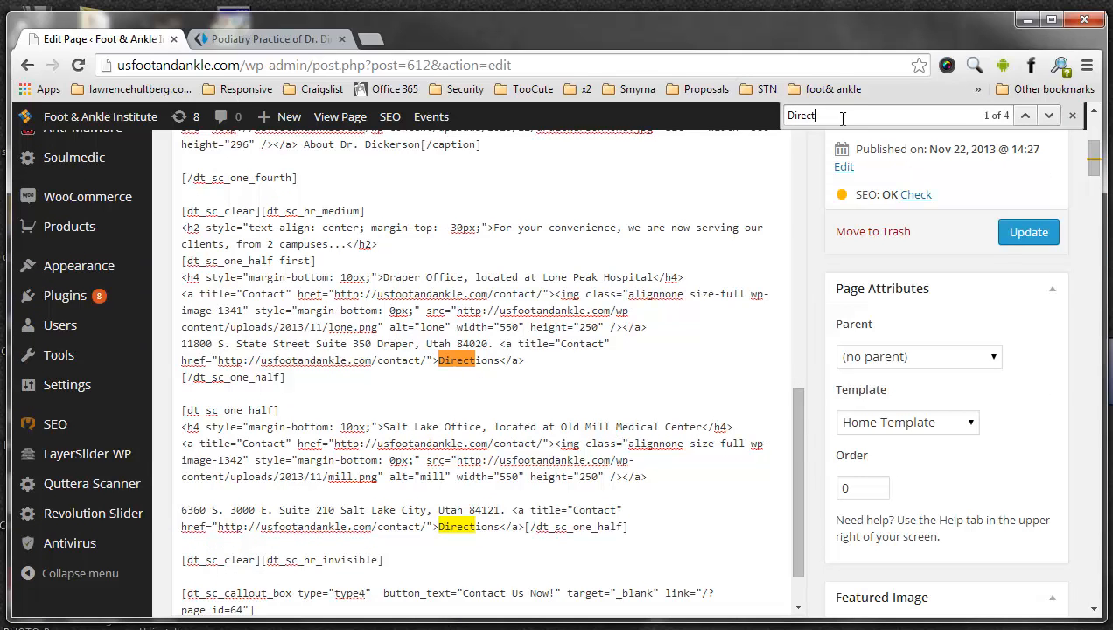
# - Highlight the contact page URL in both offices' Directions links and each office's street address in the HTML
pyautogui.moveTo(861, 111); pyautogui.dragTo(782, 121)
pyautogui.click(538, 391)
pyautogui.moveTo(219, 360); pyautogui.dragTo(423, 360)
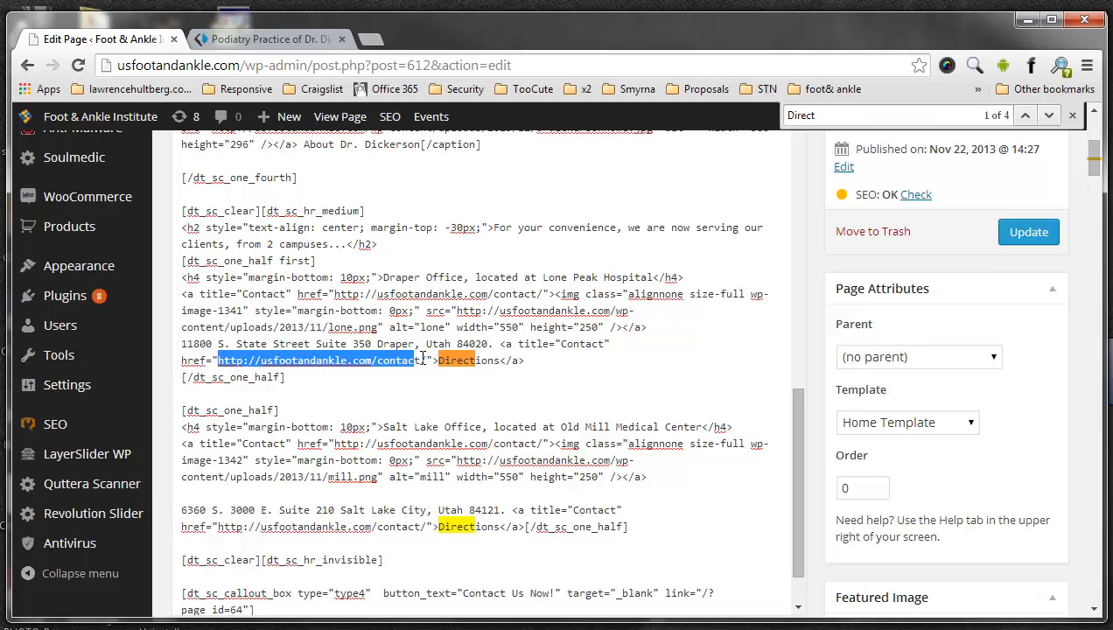
pyautogui.click(373, 526)
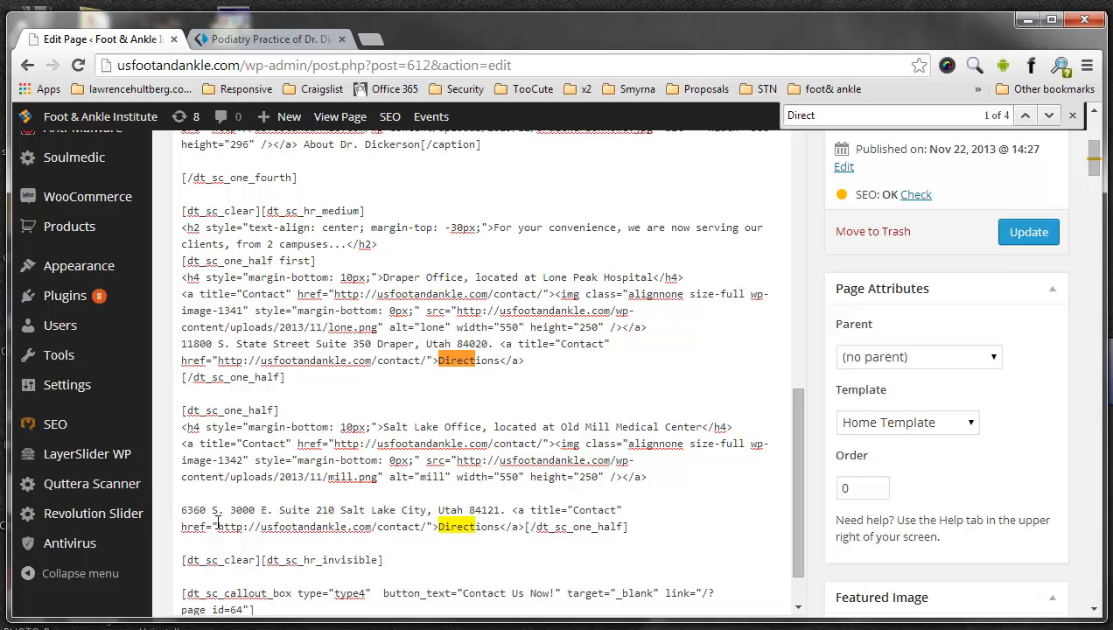
pyautogui.moveTo(217, 527); pyautogui.dragTo(425, 528)
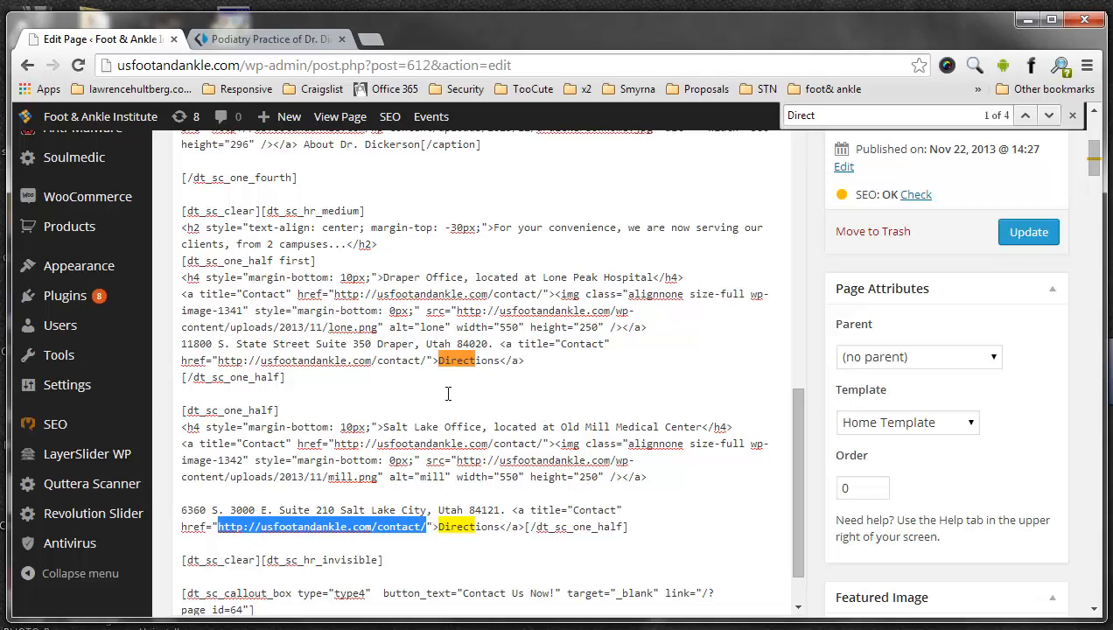
pyautogui.moveTo(182, 510); pyautogui.dragTo(508, 510)
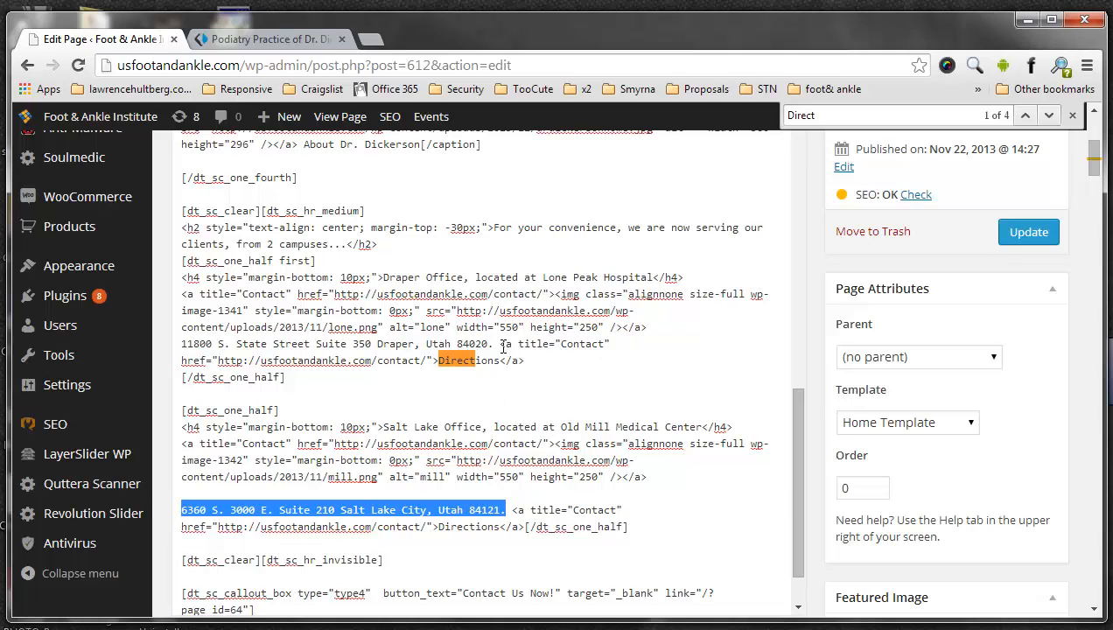
pyautogui.moveTo(488, 344); pyautogui.dragTo(190, 343)
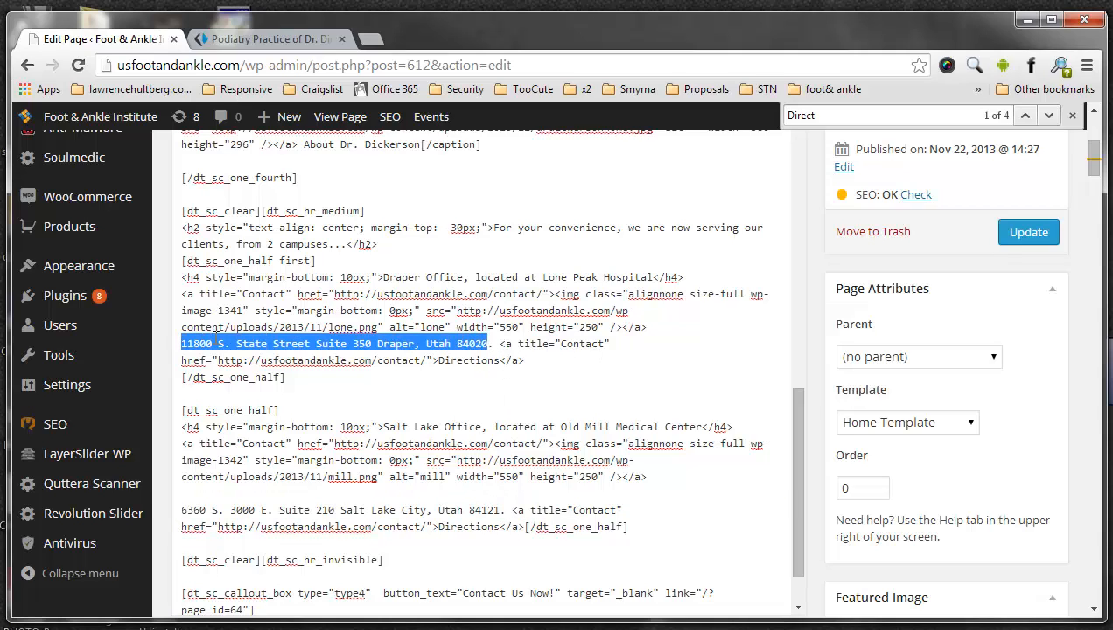
# - Return the Home page content to visual mode and highlight the column shortcodes between the treatment images again
pyautogui.scroll(2, 583, 354)
pyautogui.scroll(1, 1096, 144)
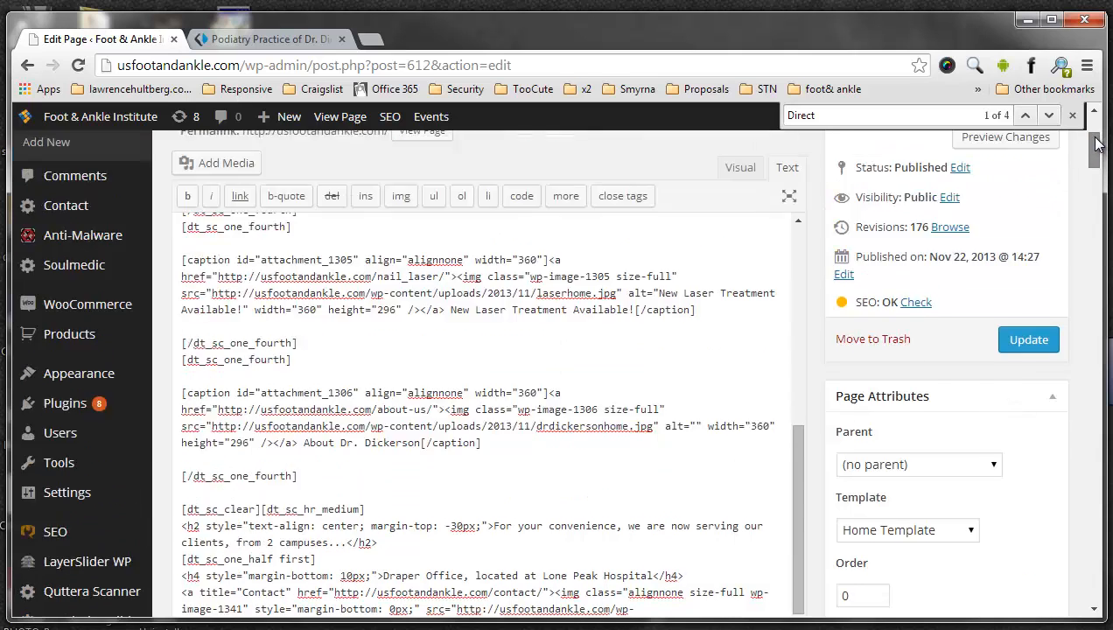
pyautogui.scroll(1, 1096, 145)
pyautogui.click(740, 277)
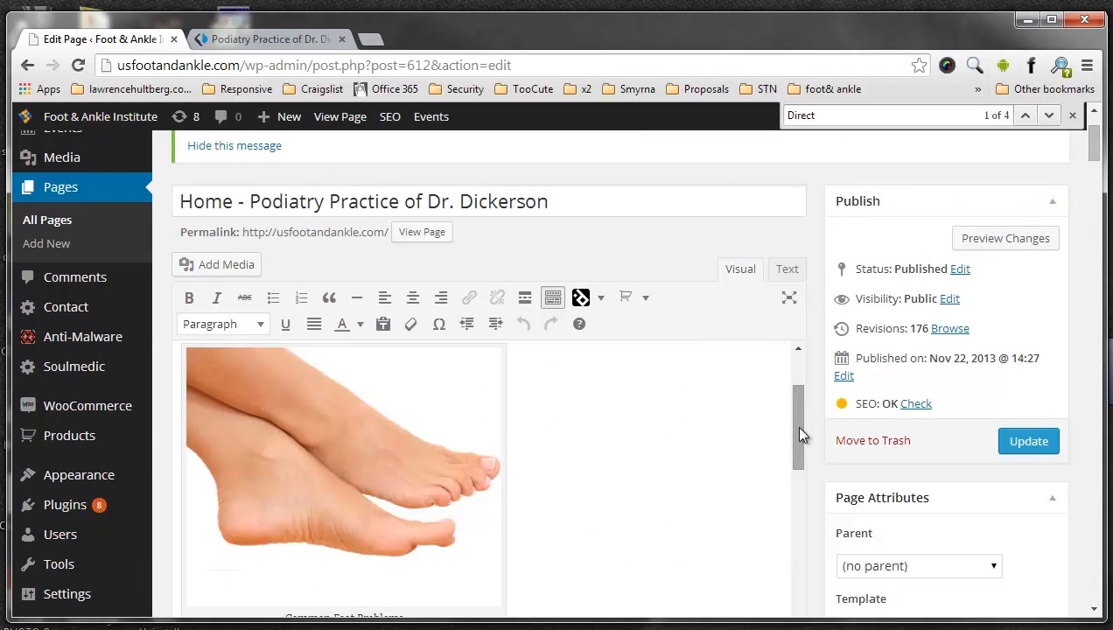
pyautogui.moveTo(798, 435); pyautogui.dragTo(792, 546)
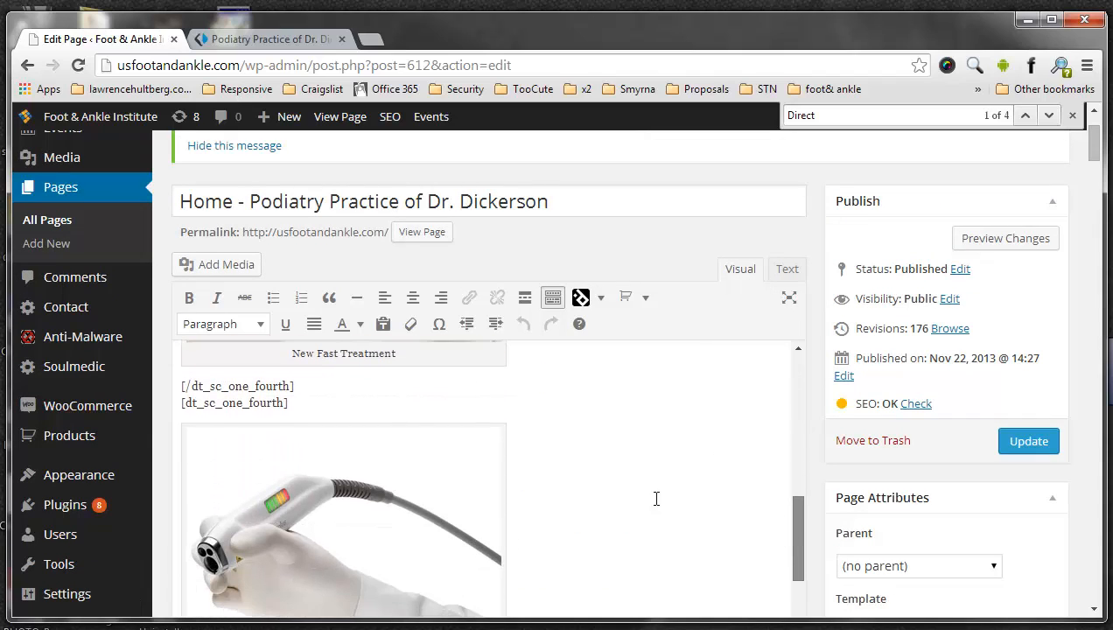
pyautogui.scroll(-1, 333, 392)
pyautogui.moveTo(289, 383); pyautogui.dragTo(181, 368)
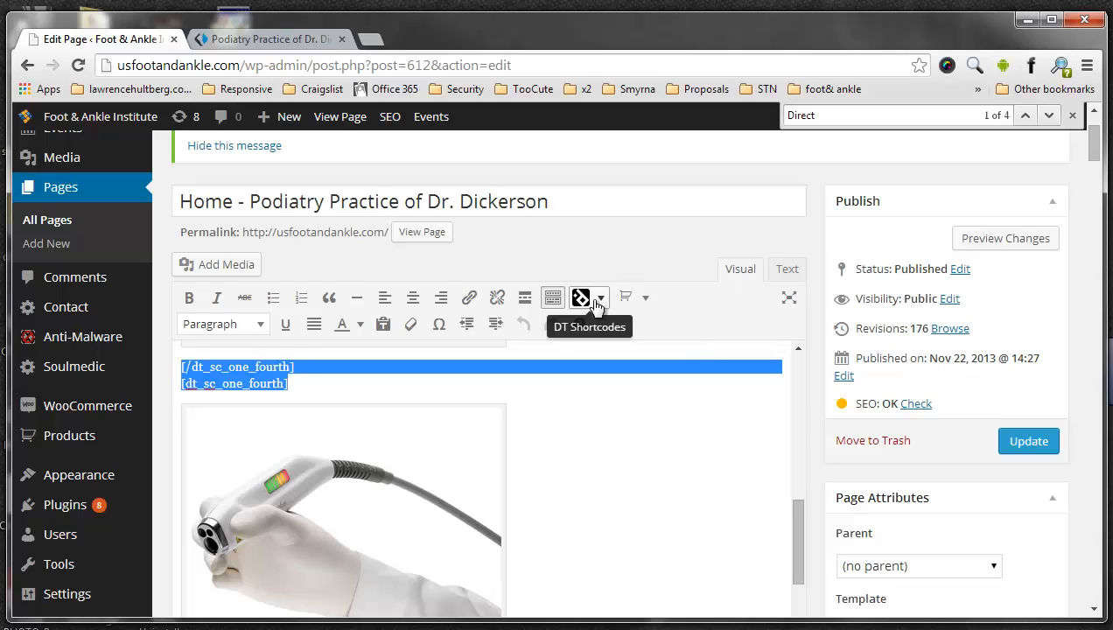
# - Compare with the two-campuses section's code in text mode, then restore the visual editor
pyautogui.click(787, 271)
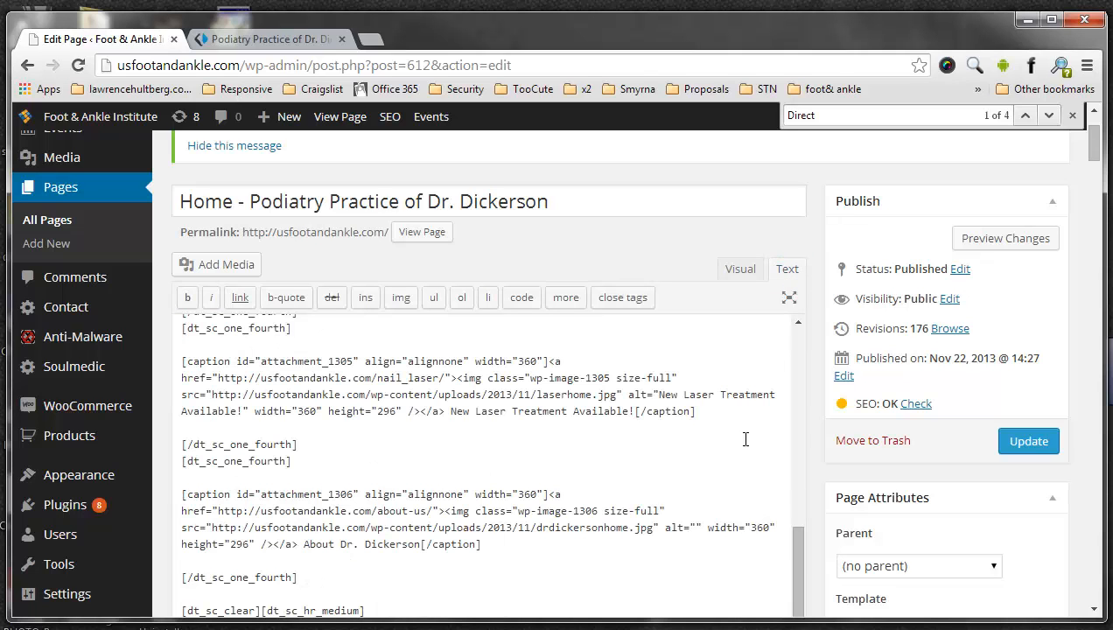
pyautogui.scroll(-3, 703, 451)
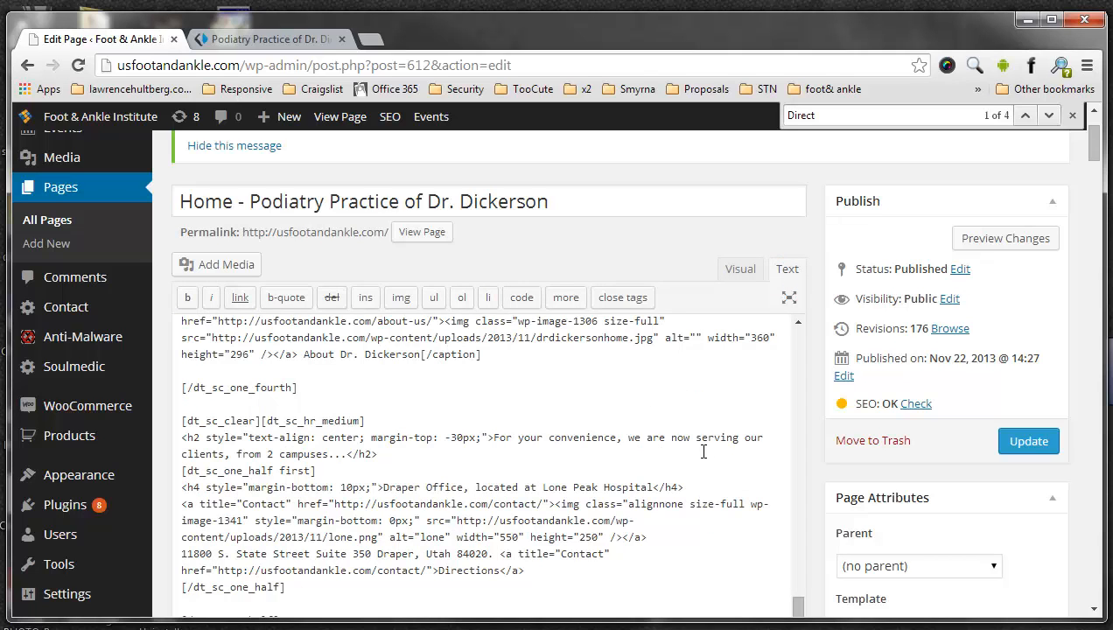
pyautogui.click(740, 270)
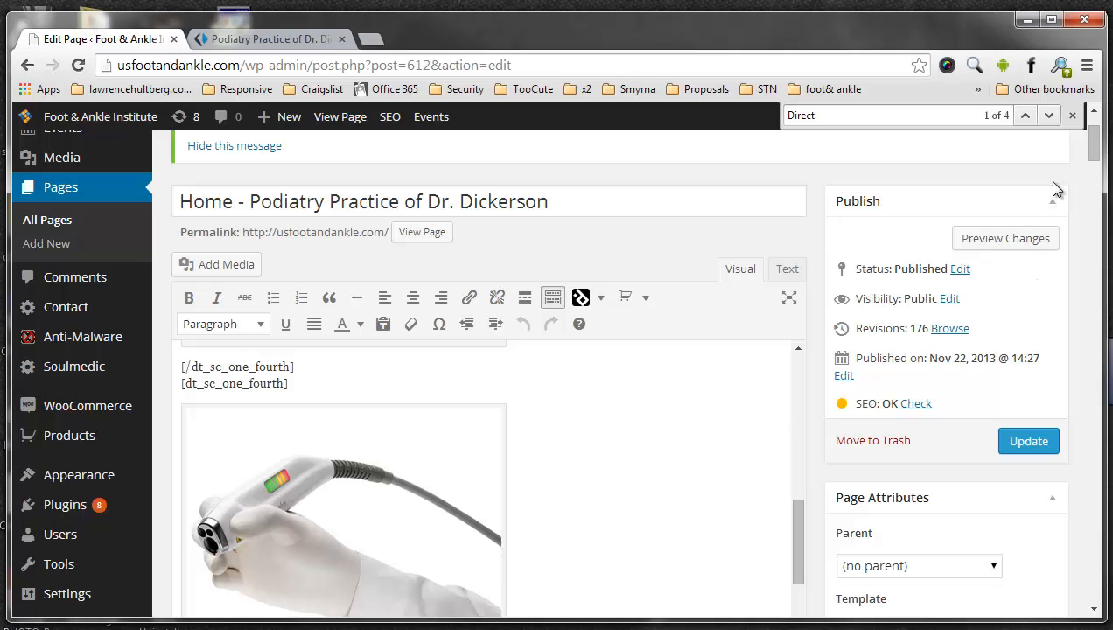
pyautogui.moveTo(1094, 155); pyautogui.dragTo(1095, 133)
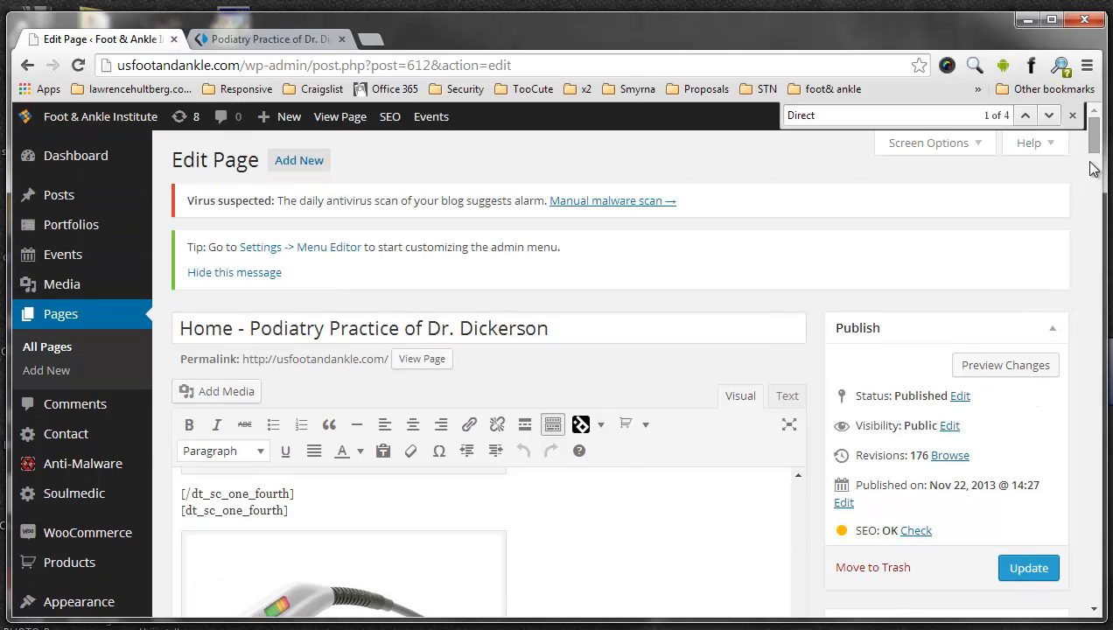
# - Follow the Draper office's Directions link on the live home page and look over the contact page's maps
pyautogui.click(265, 44)
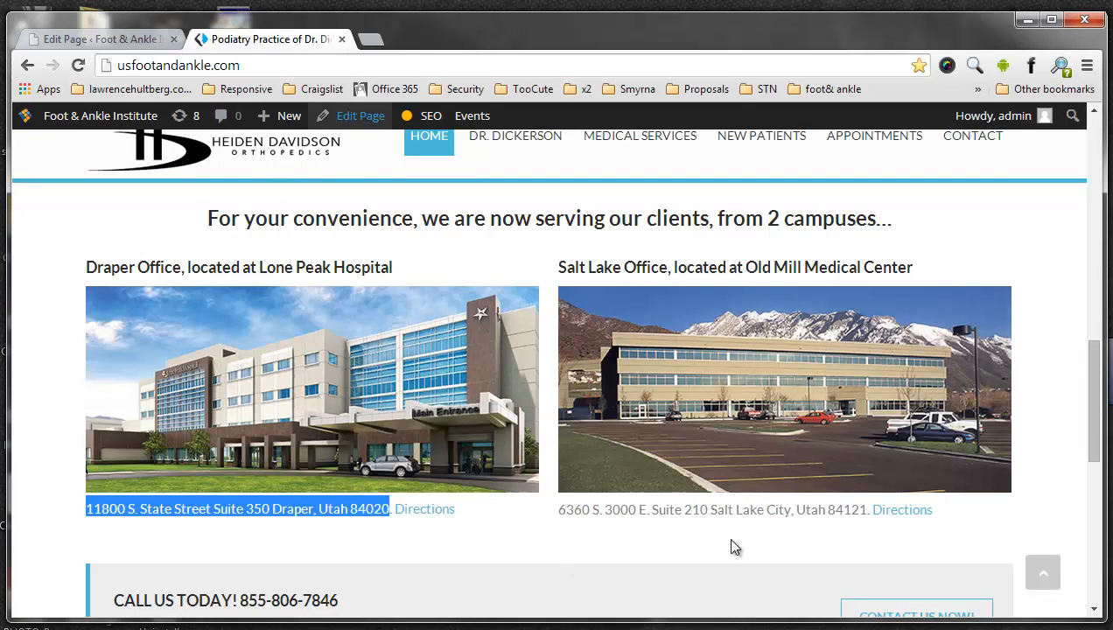
pyautogui.click(427, 510)
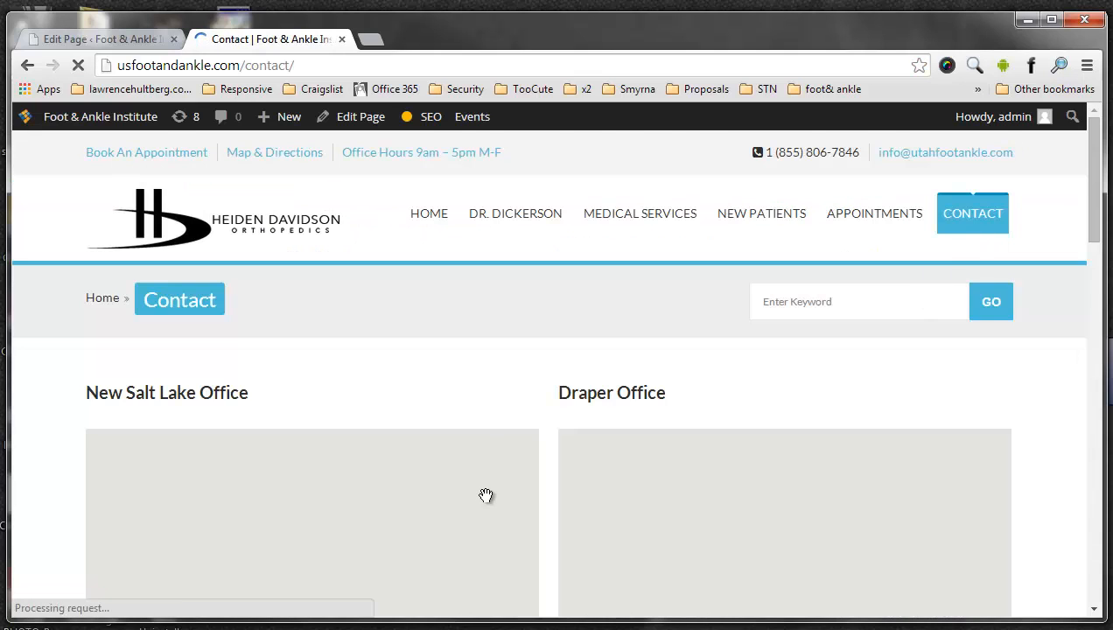
pyautogui.scroll(-3, 555, 490)
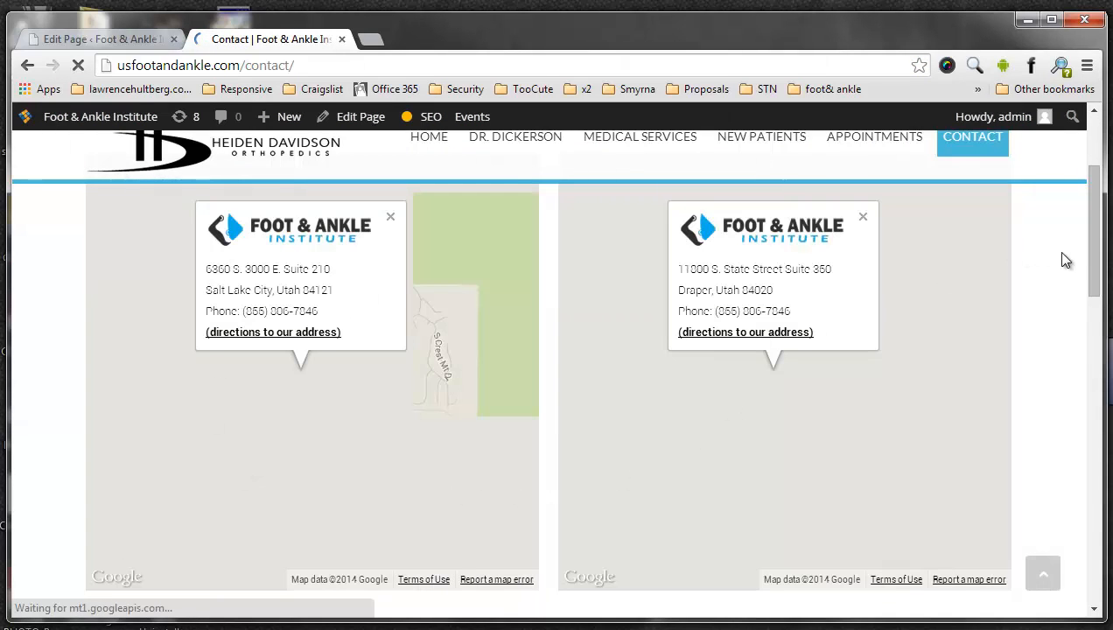
pyautogui.scroll(-7, 1092, 254)
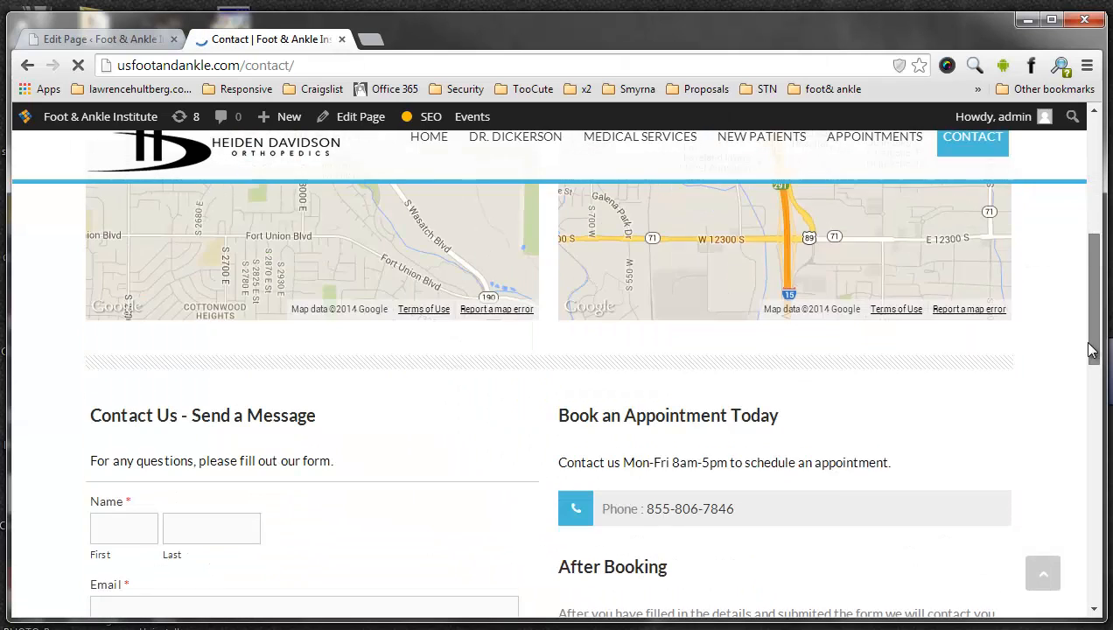
# - Highlight the appointment phone number on the contact page and review its Address and Office Hours section
pyautogui.scroll(2, 602, 249)
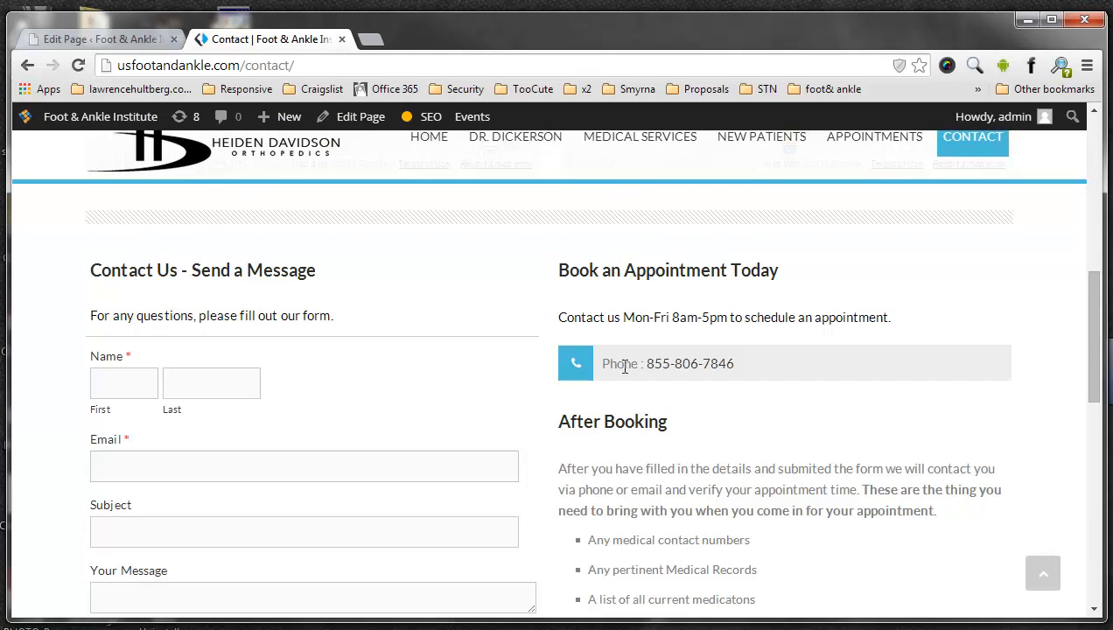
pyautogui.moveTo(603, 363); pyautogui.dragTo(754, 367)
pyautogui.click(728, 363)
pyautogui.scroll(-4, 730, 367)
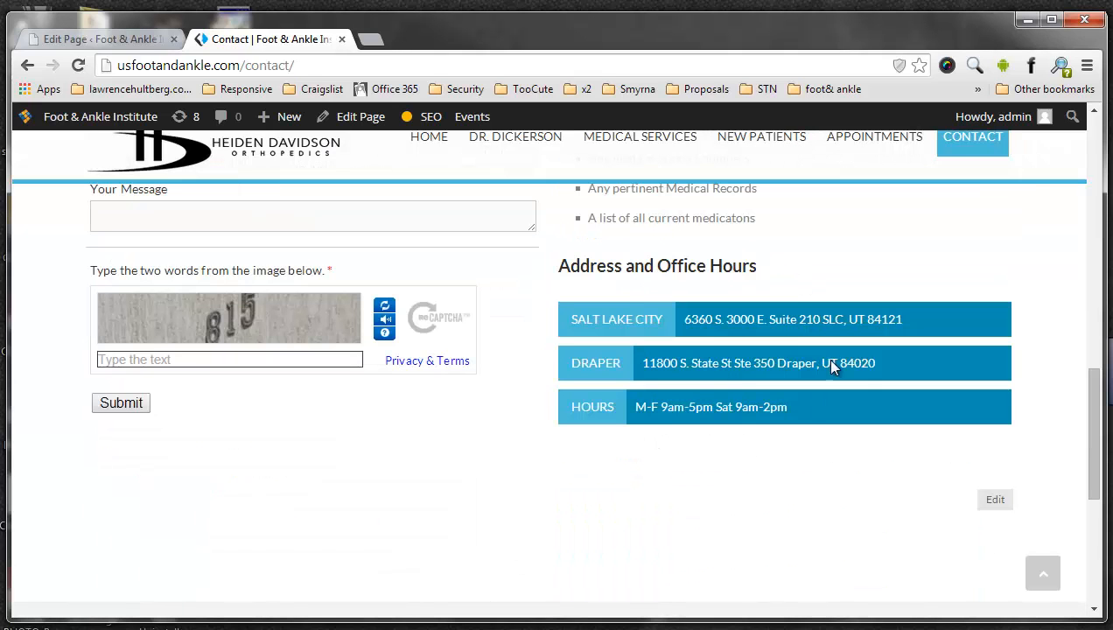
pyautogui.scroll(4, 685, 402)
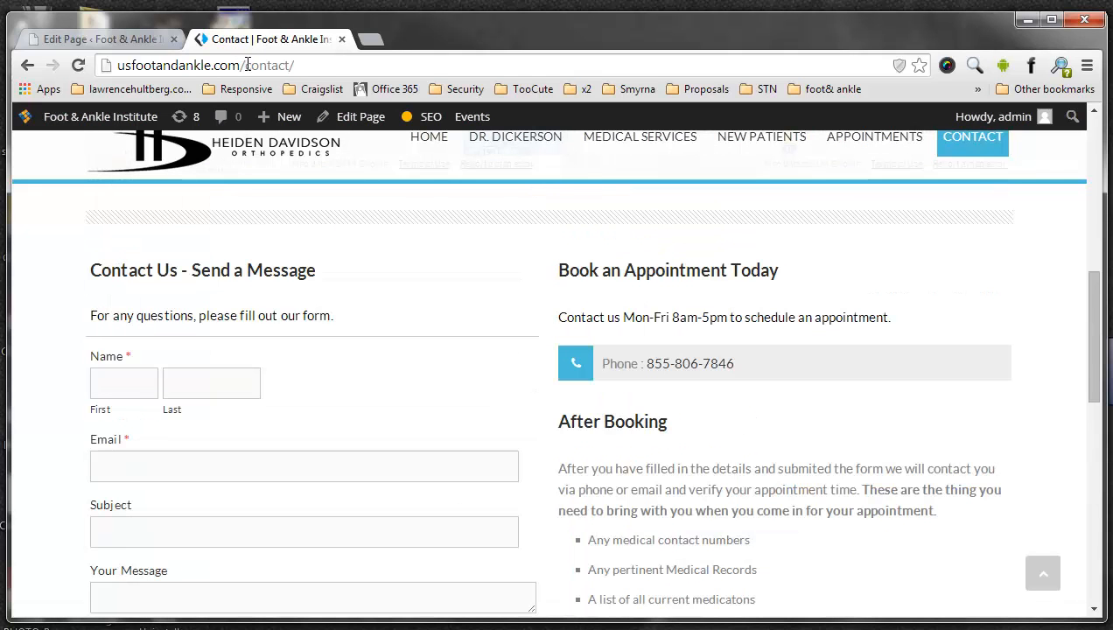
# - Highlight the contact part of the live page's URL and return to the WordPress page editor
pyautogui.moveTo(244, 66); pyautogui.dragTo(294, 66)
pyautogui.click(92, 37)
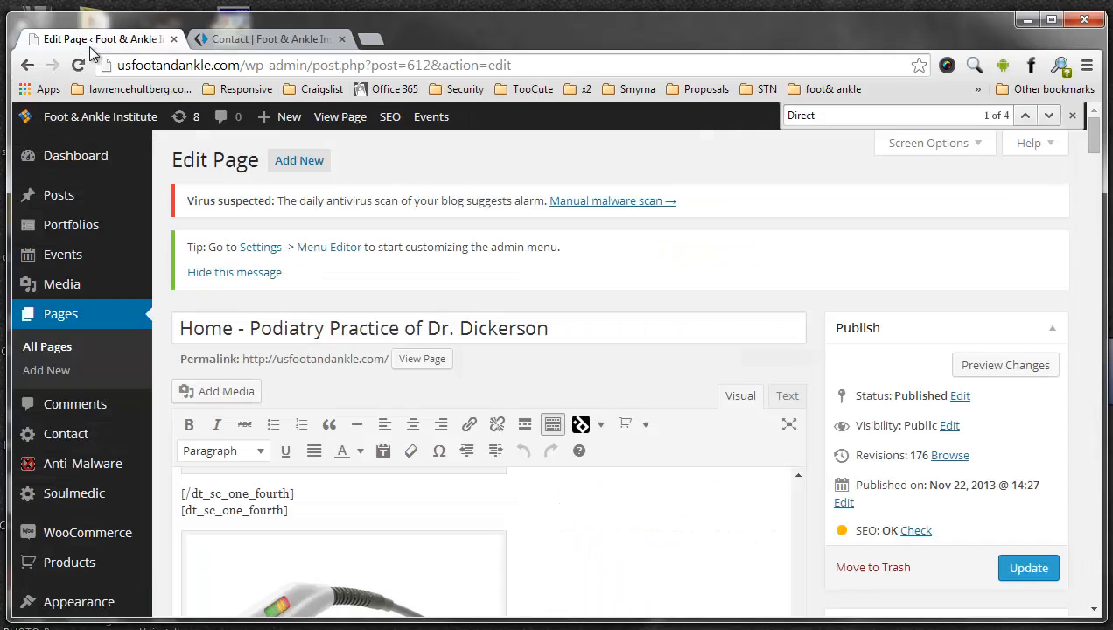
# - Open the Contact page for editing from the list of all pages
pyautogui.click(74, 317)
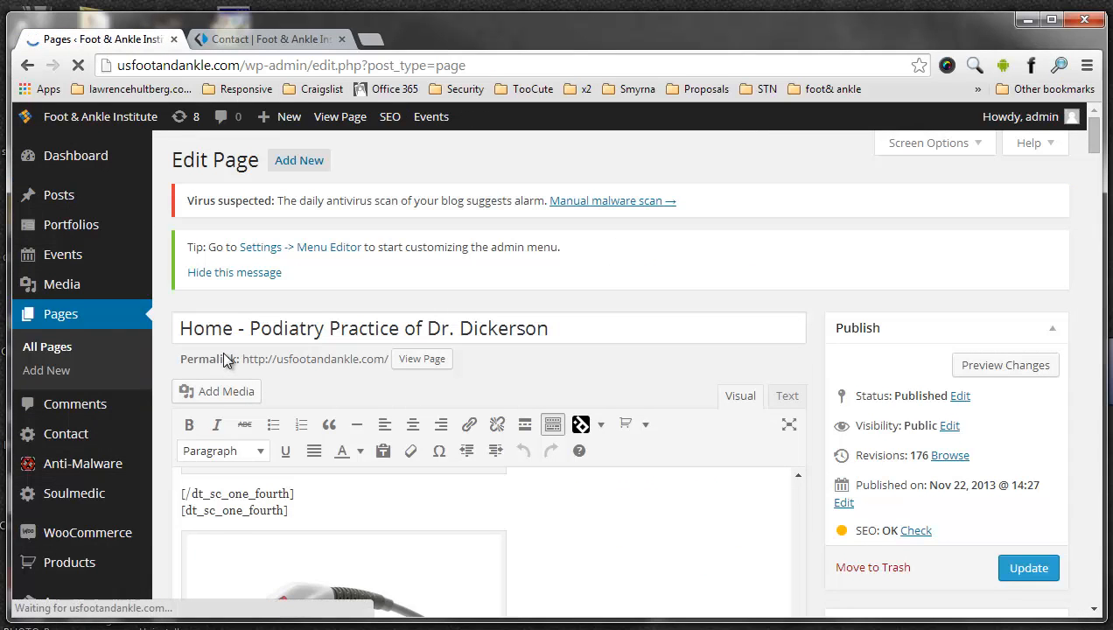
pyautogui.scroll(-3, 350, 341)
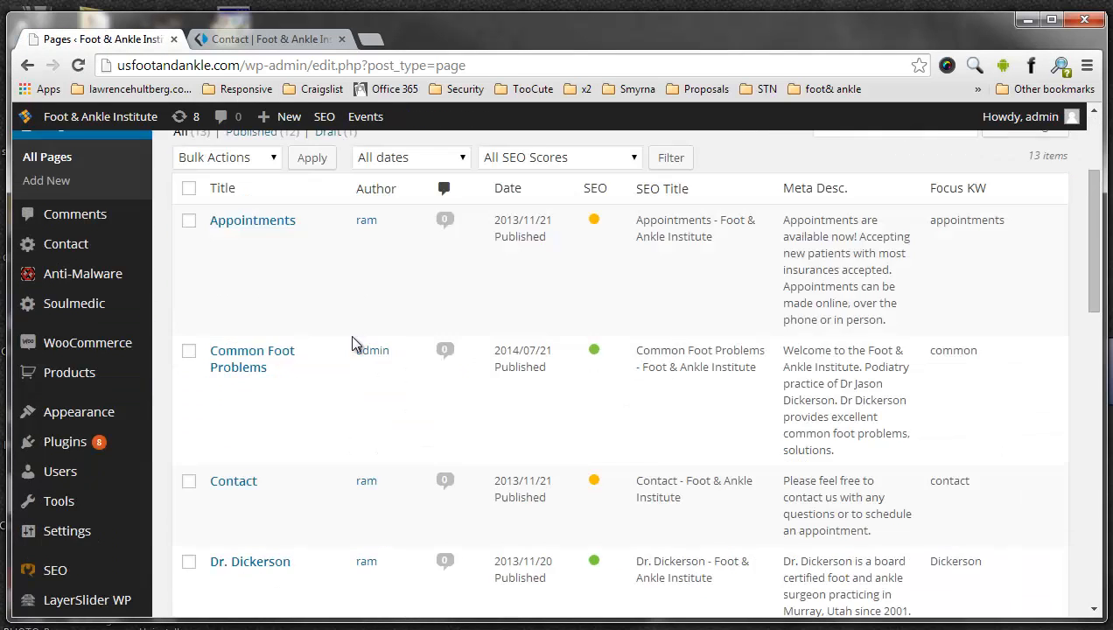
pyautogui.click(221, 310)
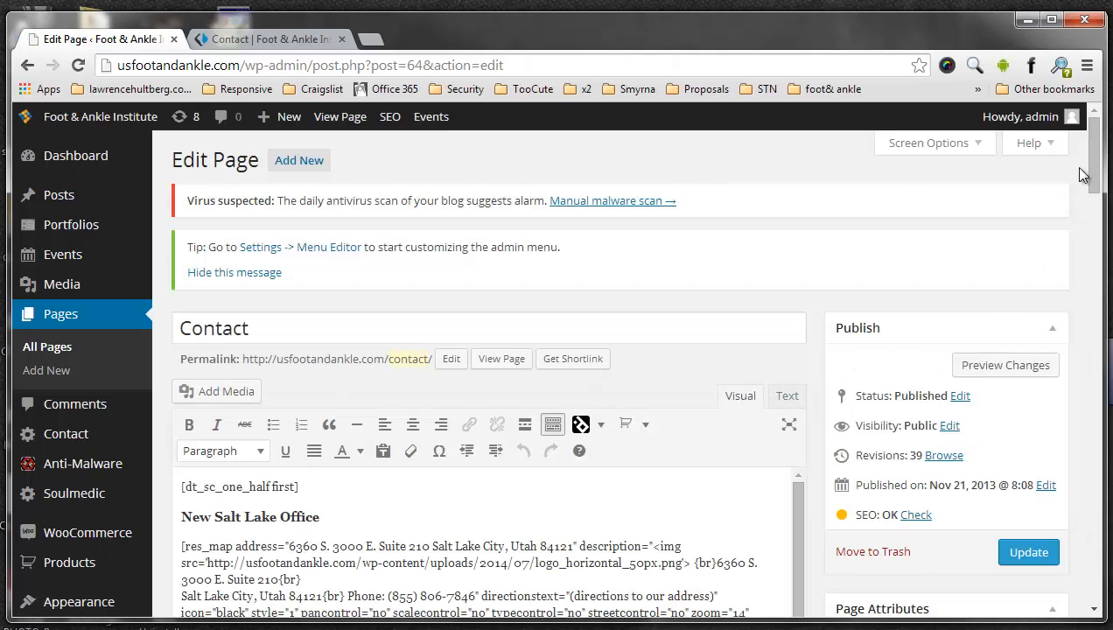
# - Highlight the map address, description address and phone number in the New Salt Lake Office map shortcode
pyautogui.moveTo(1095, 172); pyautogui.dragTo(1102, 201)
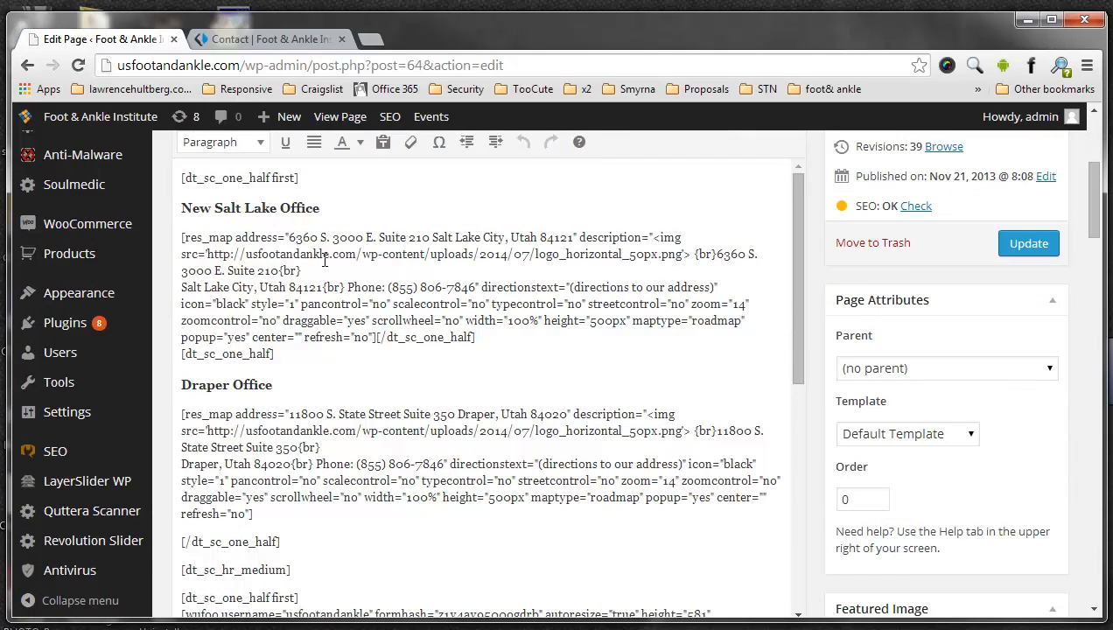
pyautogui.moveTo(291, 237); pyautogui.dragTo(575, 237)
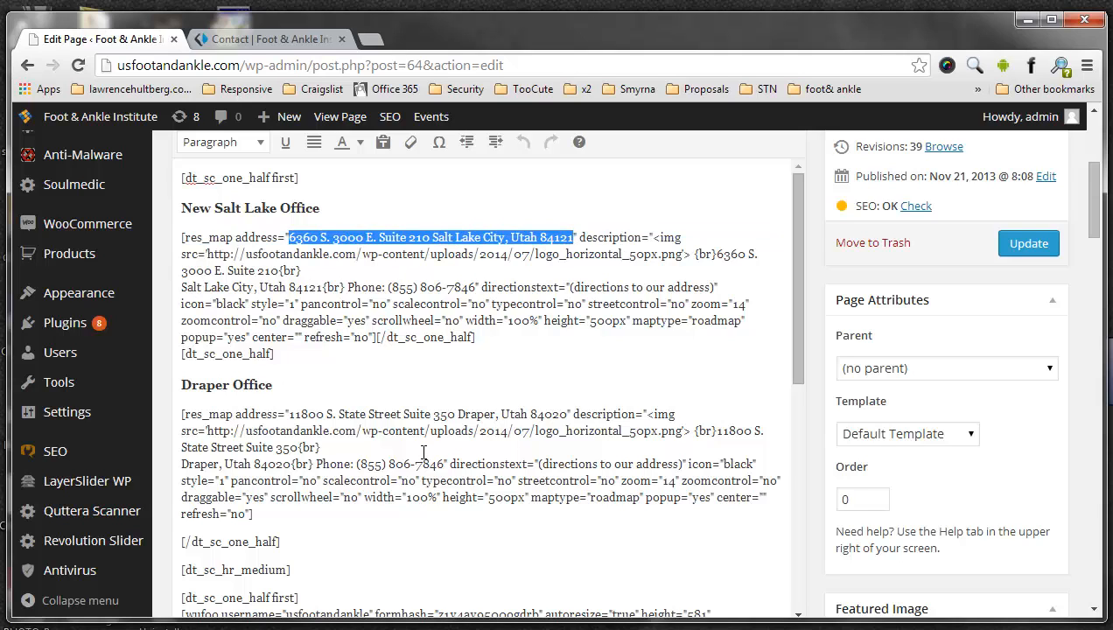
pyautogui.click(183, 237)
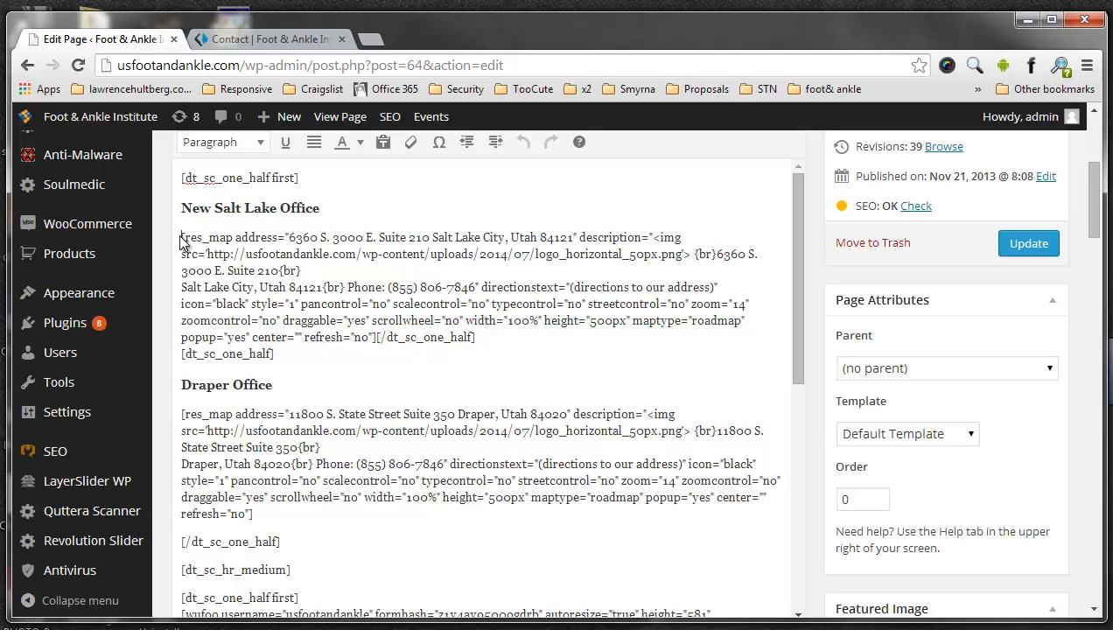
pyautogui.moveTo(290, 235); pyautogui.dragTo(575, 237)
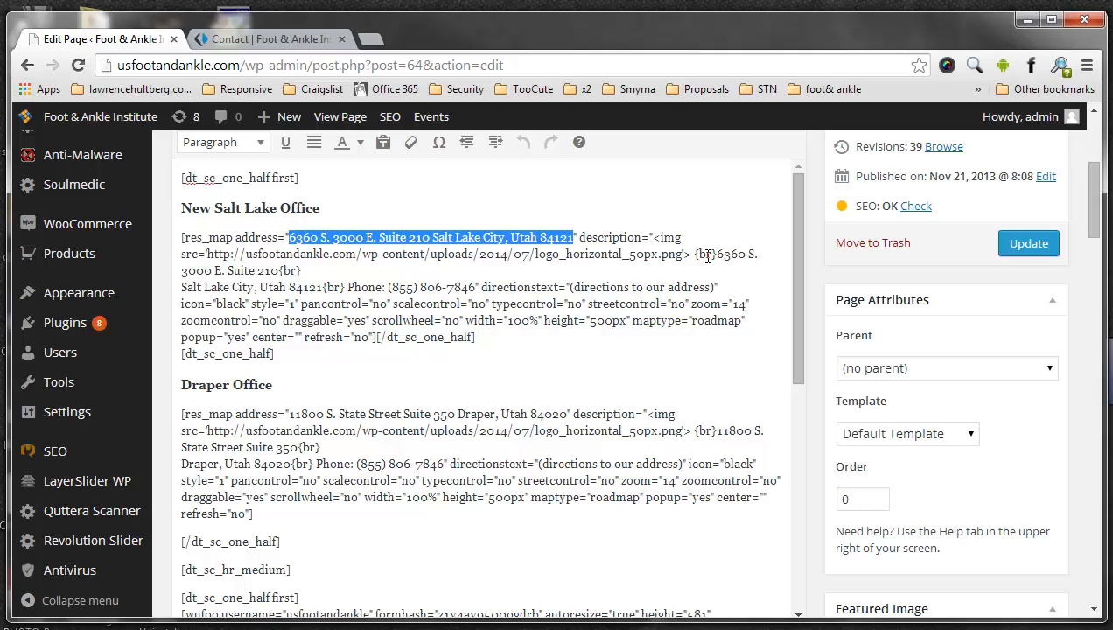
pyautogui.moveTo(717, 253); pyautogui.dragTo(284, 271)
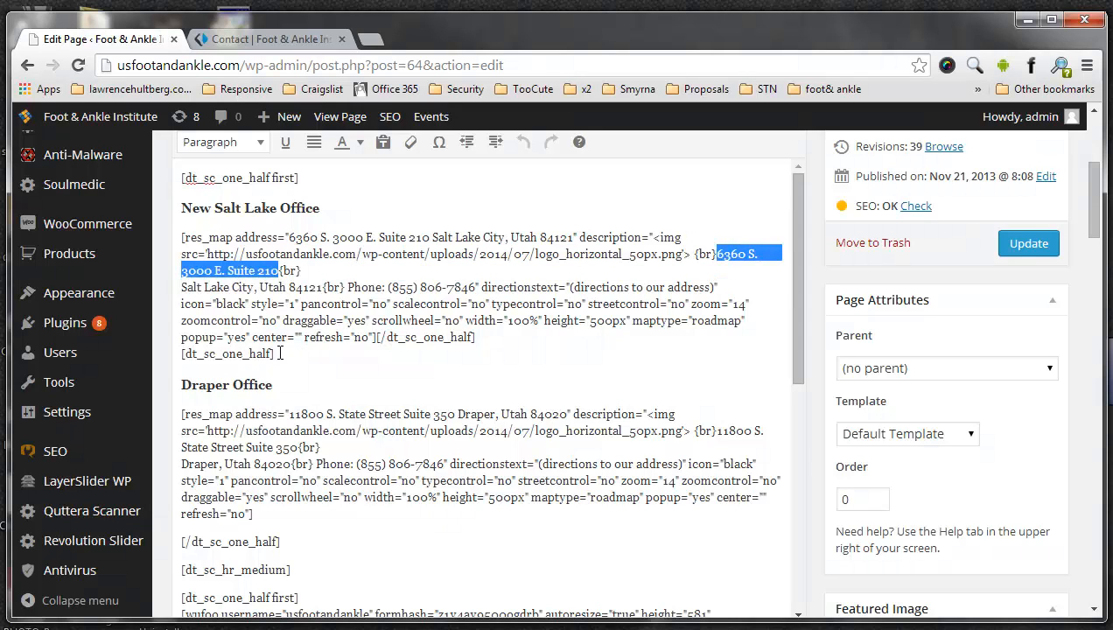
pyautogui.click(214, 247)
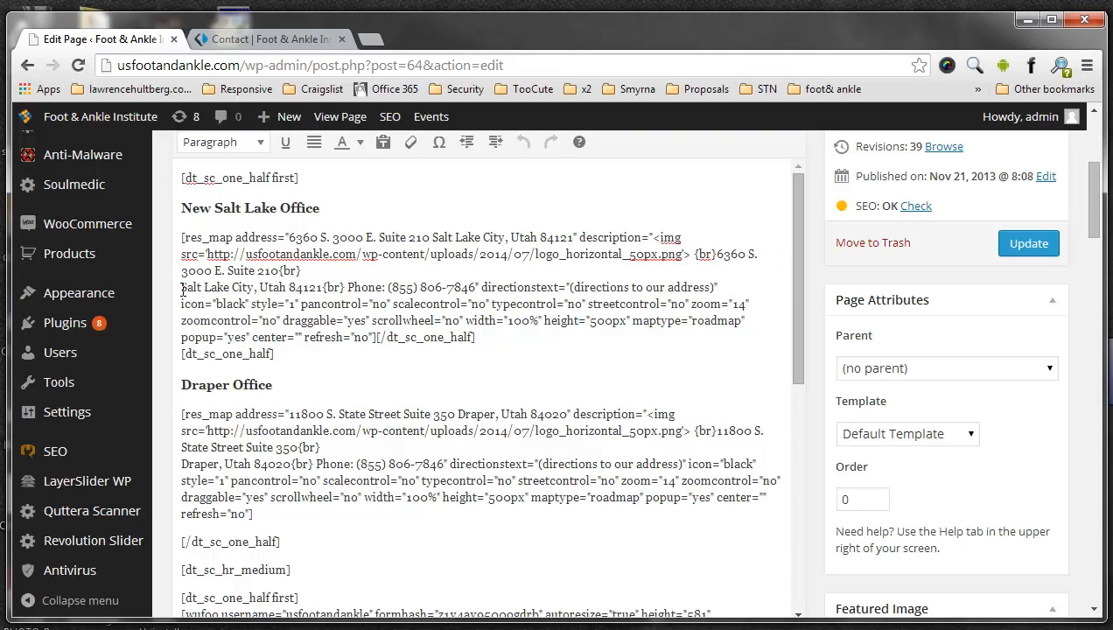
pyautogui.moveTo(182, 288); pyautogui.dragTo(481, 288)
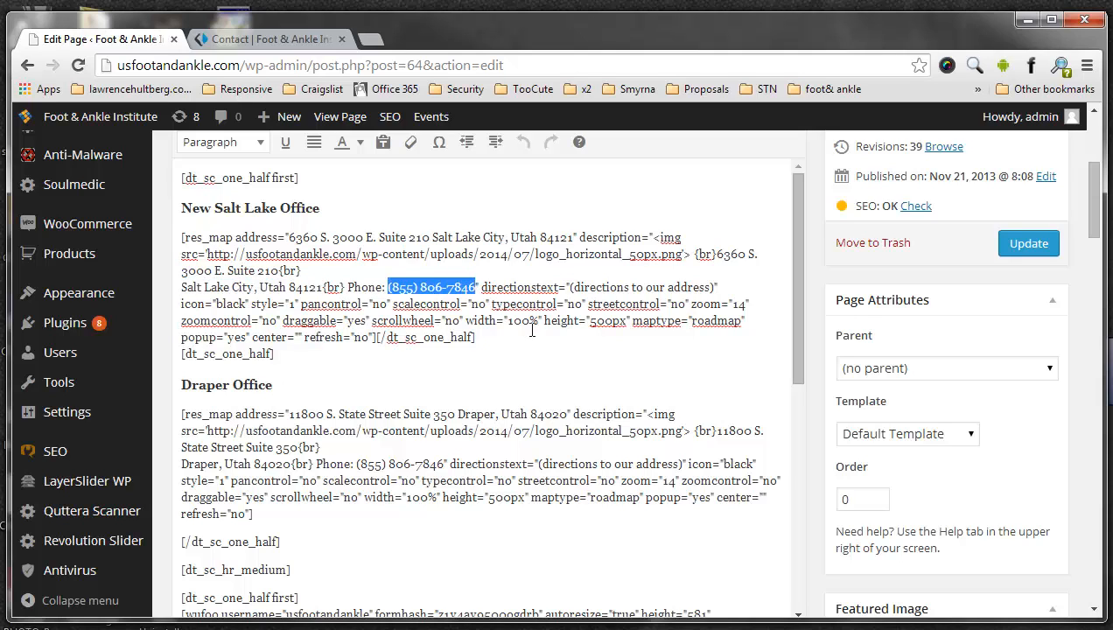
pyautogui.click(448, 324)
pyautogui.moveTo(274, 353); pyautogui.dragTo(179, 239)
# - Compare with the New Salt Lake Office map pop-up on the live contact page, highlighting its address and phone details
pyautogui.click(278, 39)
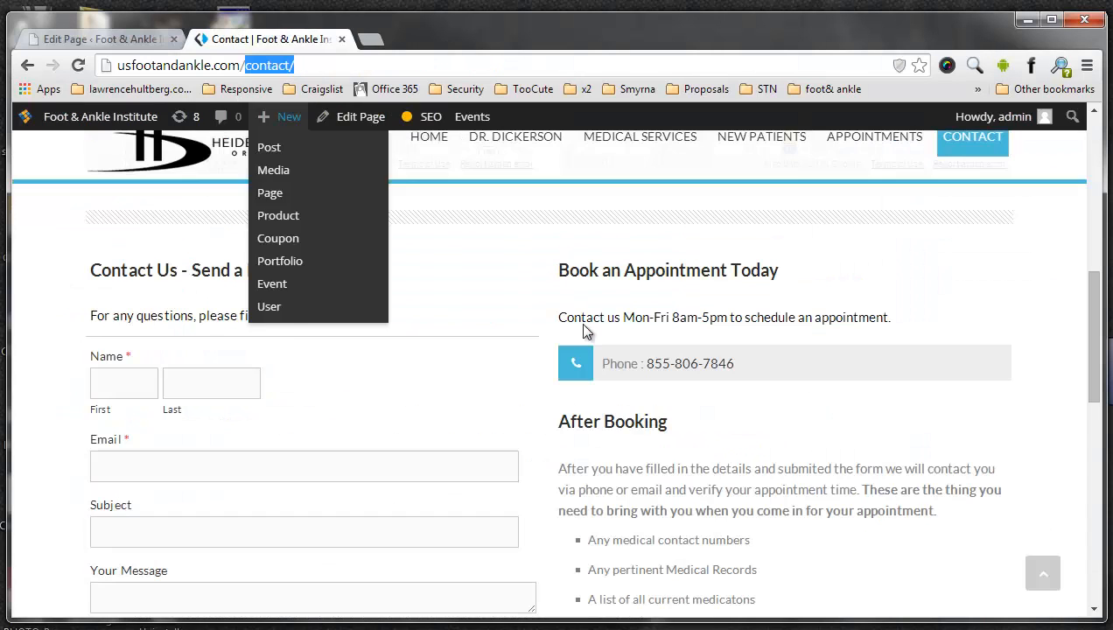
pyautogui.scroll(4, 523, 315)
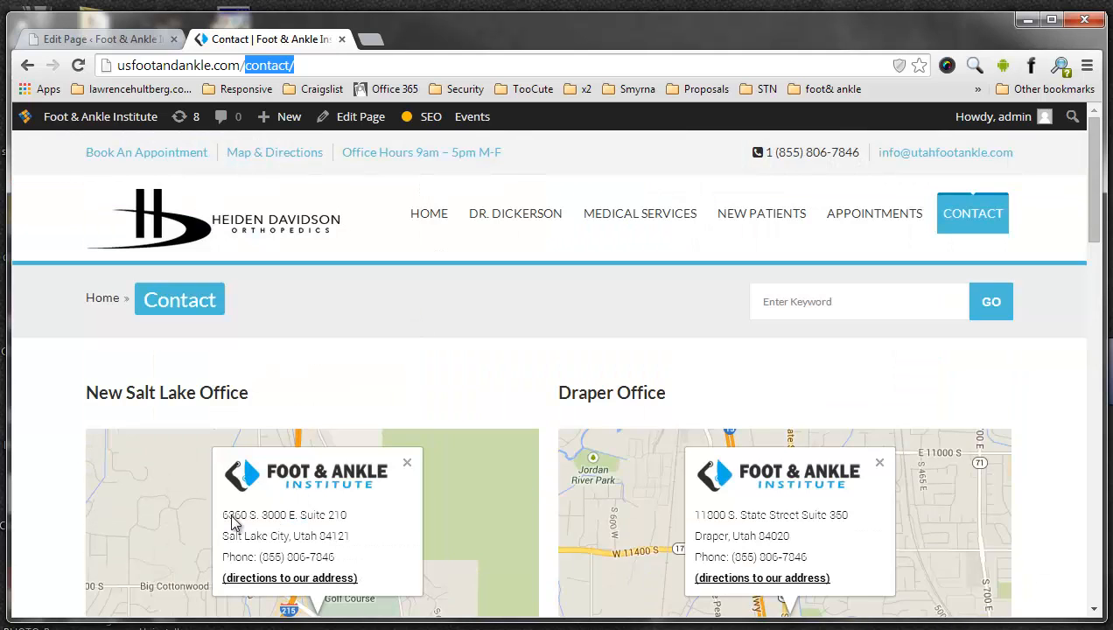
pyautogui.moveTo(224, 517)
pyautogui.mouseDown()
pyautogui.moveTo(335, 519)
pyautogui.moveTo(345, 571)
pyautogui.moveTo(340, 556)
pyautogui.moveTo(223, 516)
pyautogui.mouseUp()
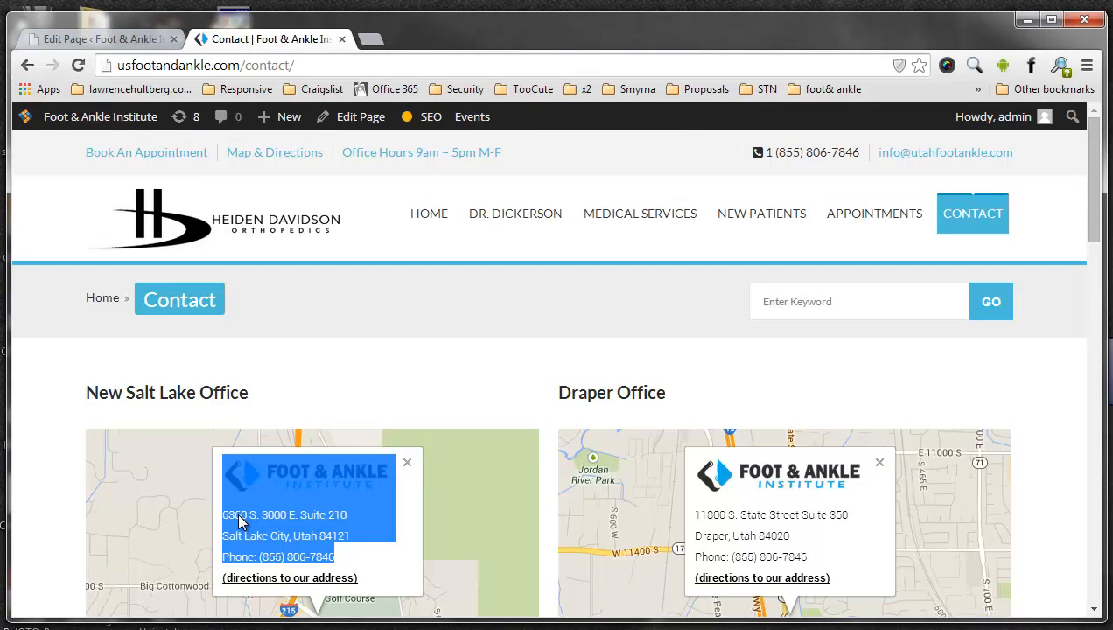
pyautogui.click(226, 520)
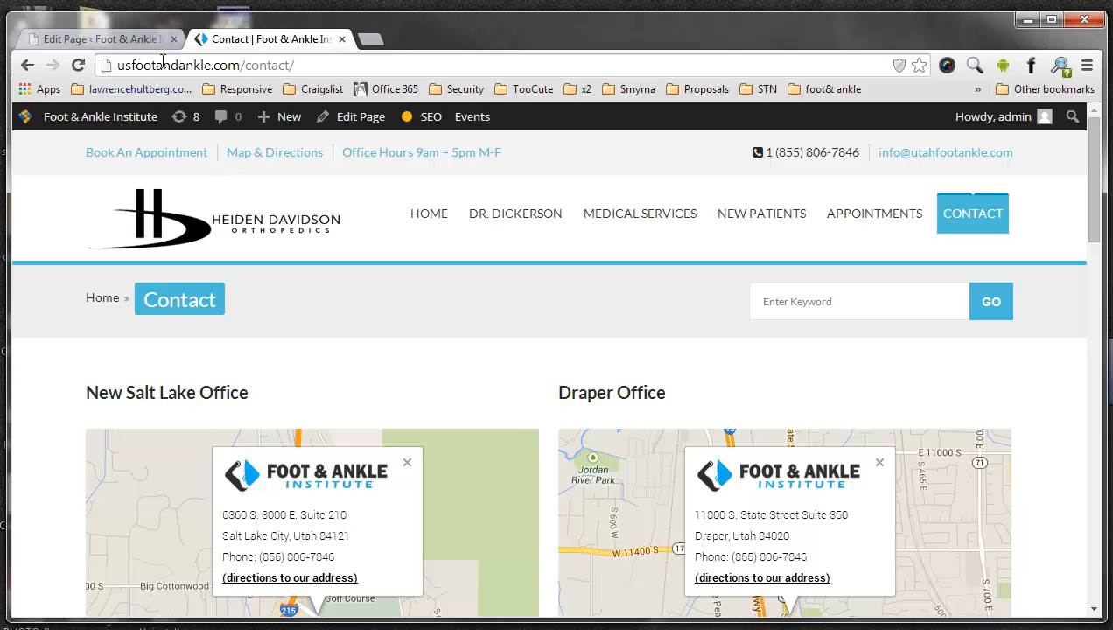
# - Back in the Contact page editor, highlight the Salt Lake res_map address attribute and the Draper Office's map address
pyautogui.click(140, 40)
pyautogui.click(212, 251)
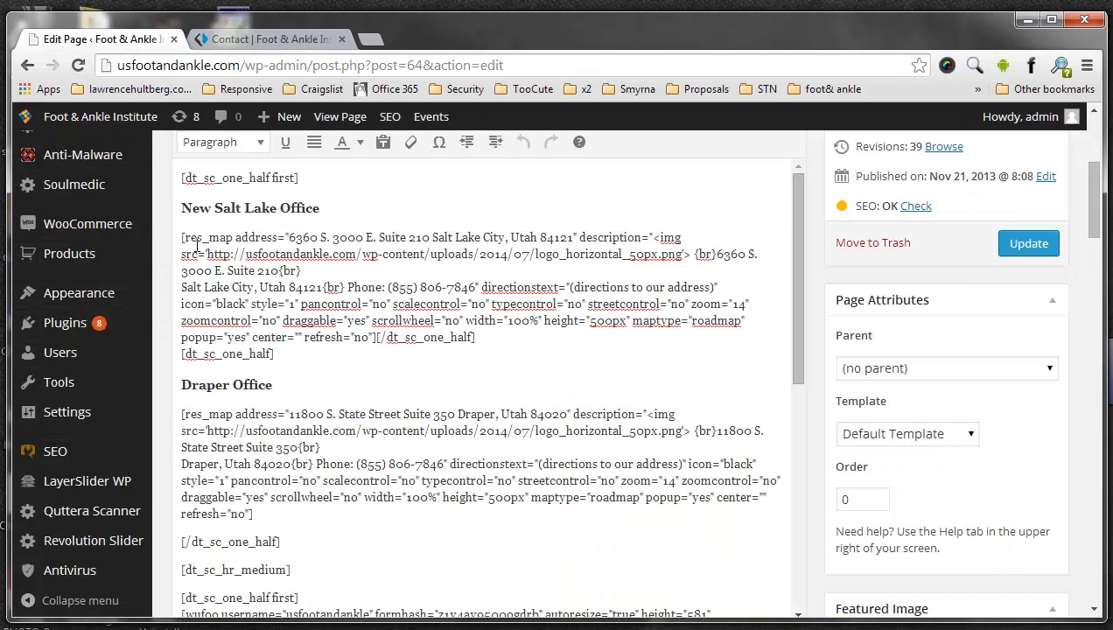
pyautogui.moveTo(183, 237); pyautogui.dragTo(286, 237)
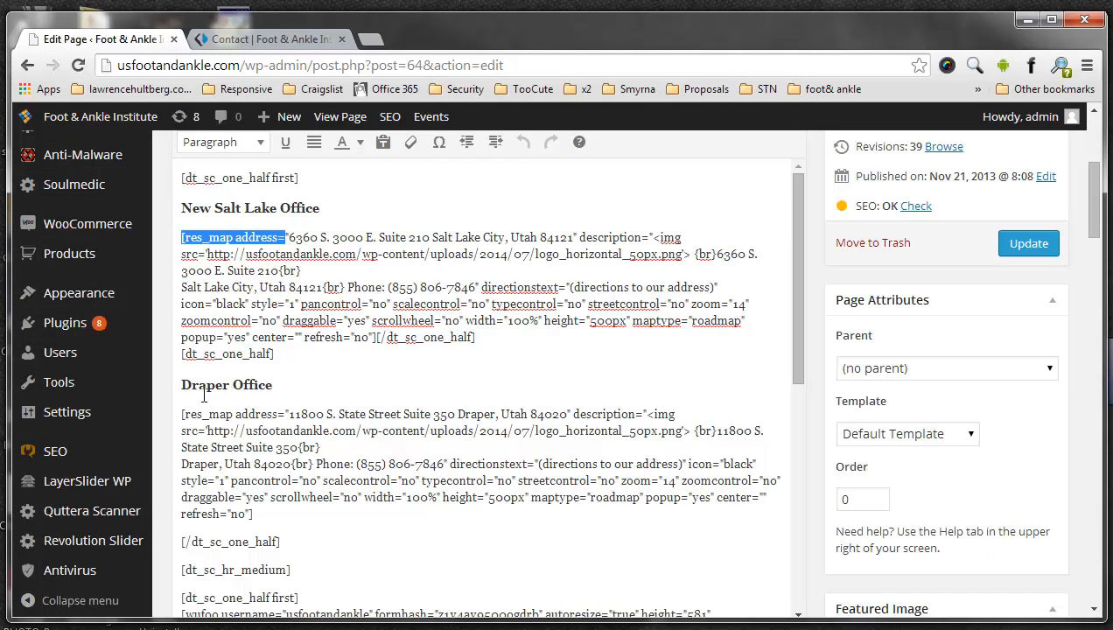
pyautogui.click(180, 411)
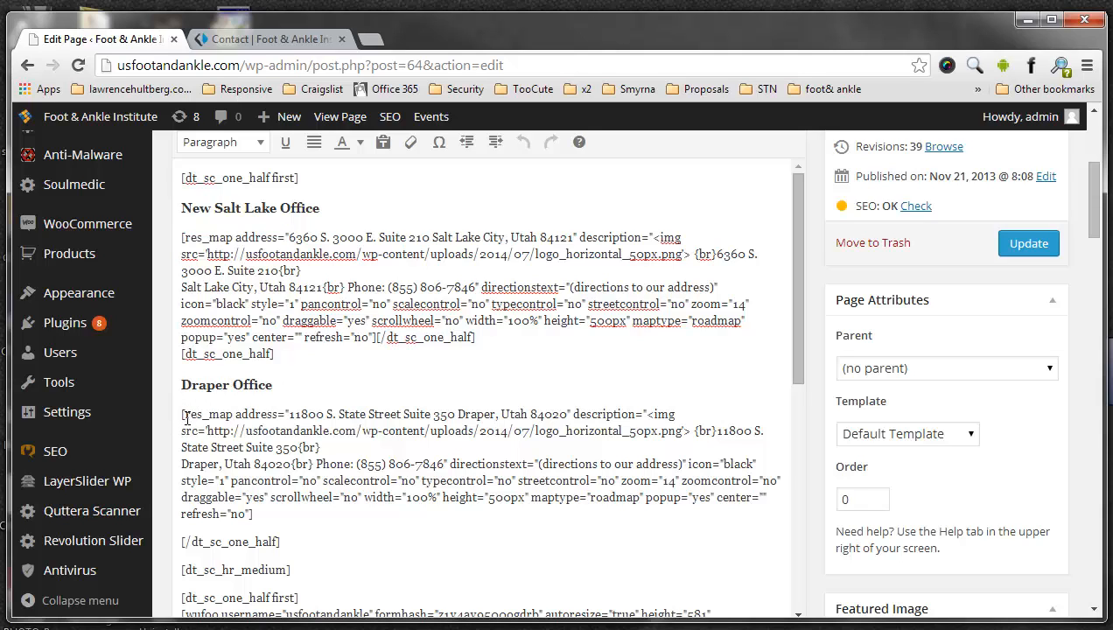
pyautogui.moveTo(183, 413); pyautogui.dragTo(567, 418)
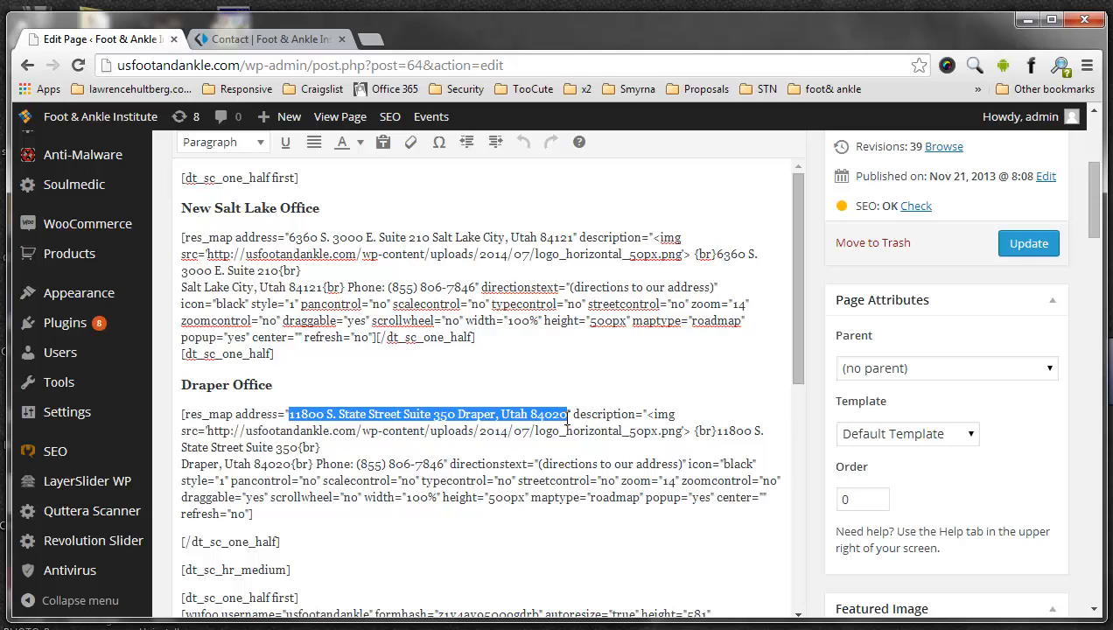
pyautogui.scroll(-2, 475, 440)
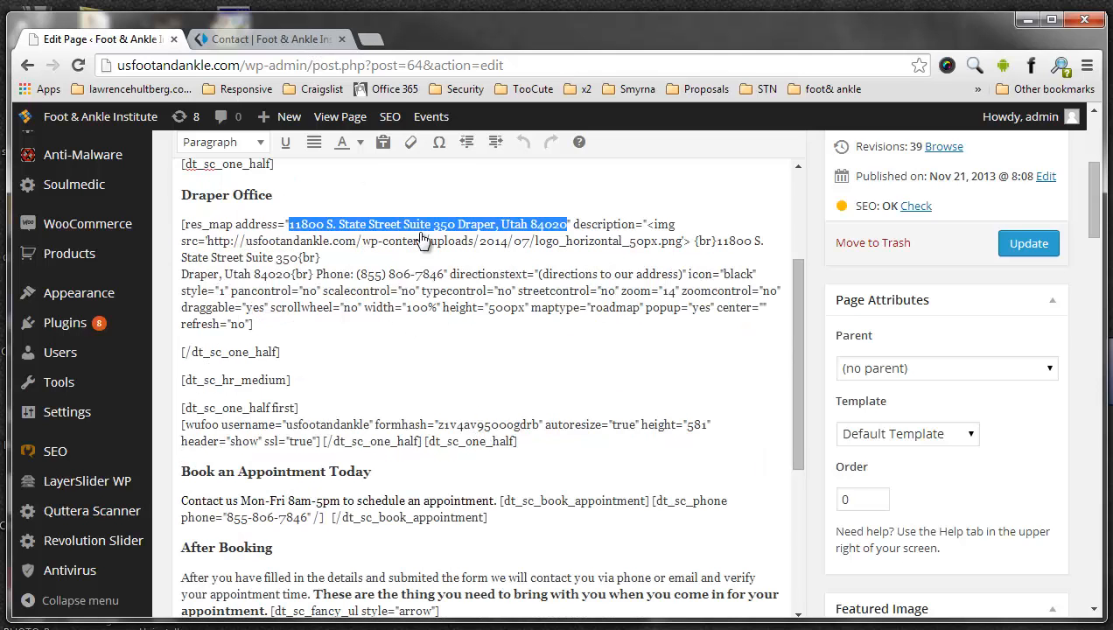
# - Highlight the Draper Office pop-up details on the live contact page and review the form and appointment sections below the maps
pyautogui.hotkey('ctrl', 'Tab')
pyautogui.scroll(-3, 700, 368)
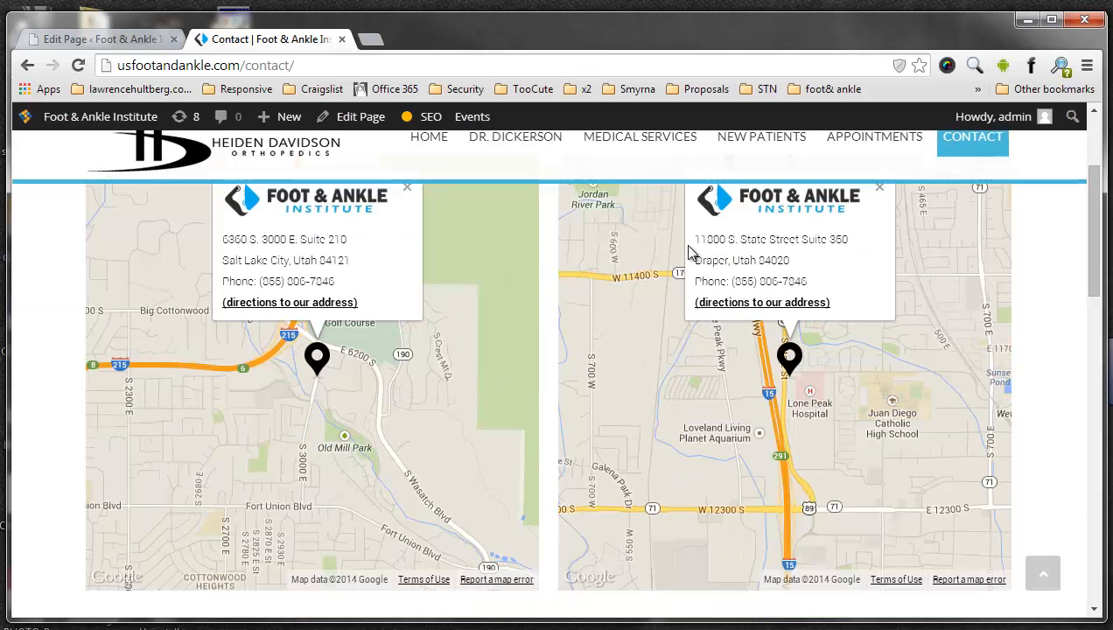
pyautogui.moveTo(696, 239); pyautogui.dragTo(809, 239)
pyautogui.moveTo(835, 290); pyautogui.dragTo(836, 290)
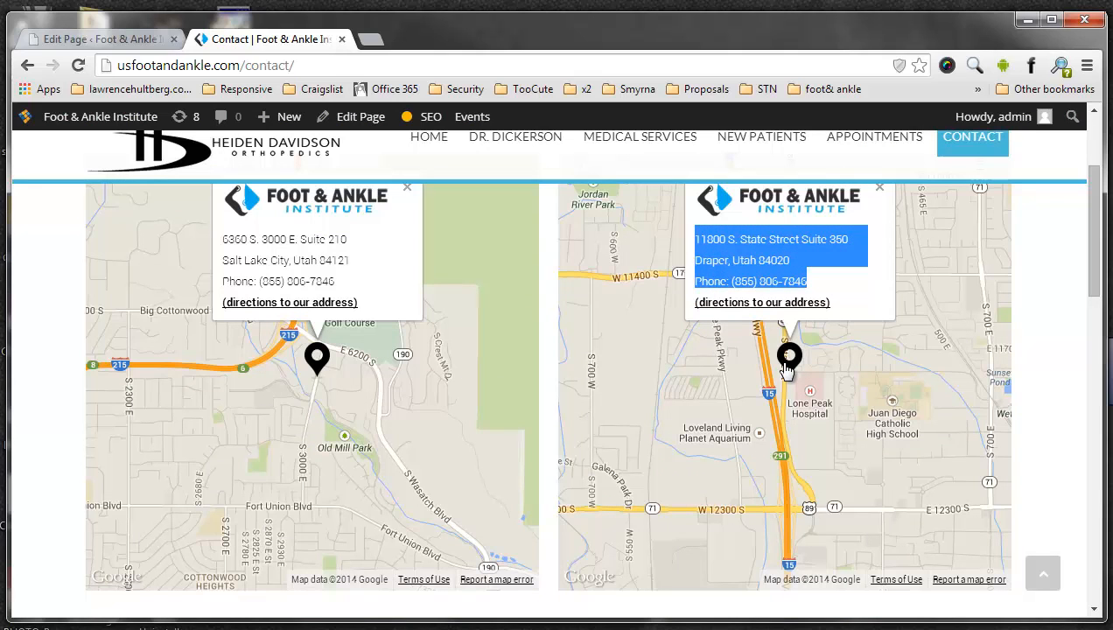
pyautogui.scroll(-4, 420, 346)
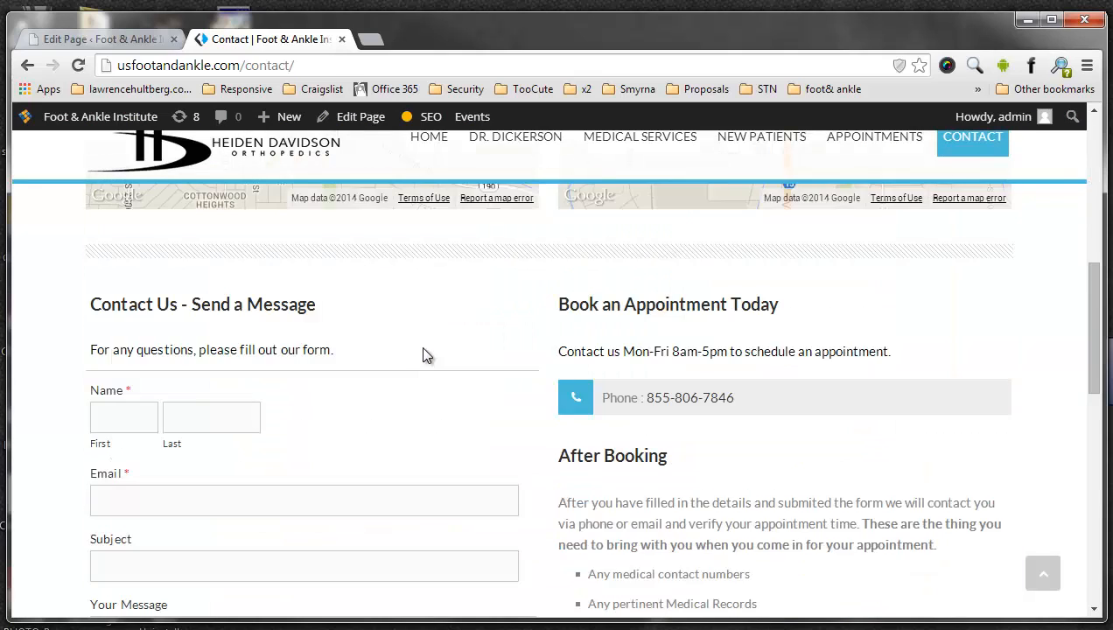
pyautogui.scroll(-2, 419, 346)
pyautogui.scroll(3, 622, 283)
# - In the Contact page editor, highlight the contact hours and phone number under Book an Appointment Today
pyautogui.click(116, 39)
pyautogui.click(415, 424)
pyautogui.scroll(-2, 395, 443)
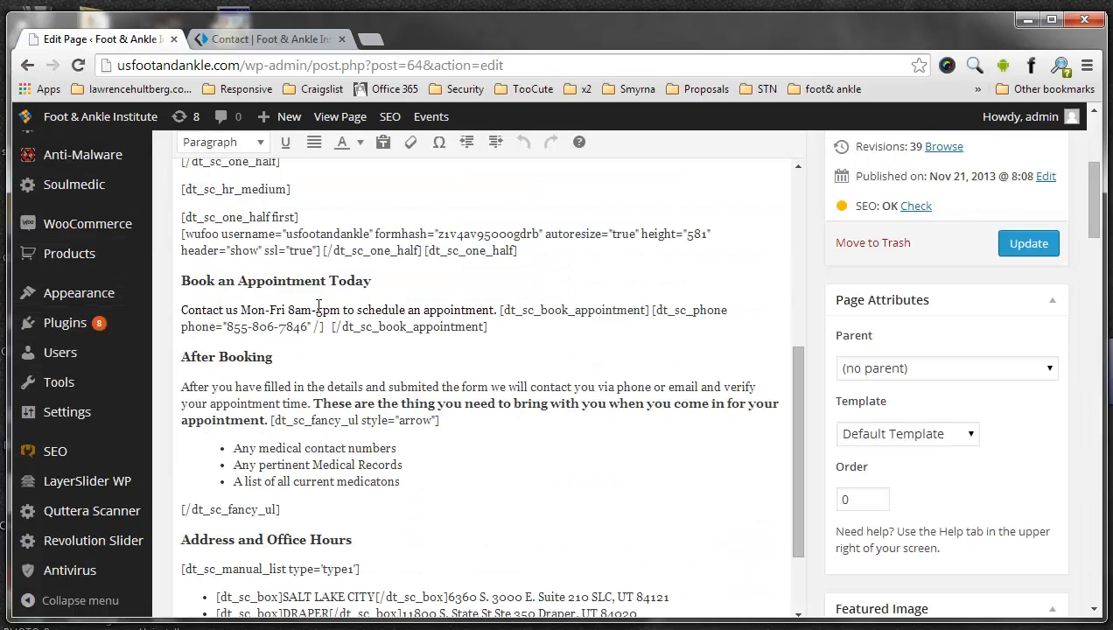
pyautogui.moveTo(288, 310); pyautogui.dragTo(337, 309)
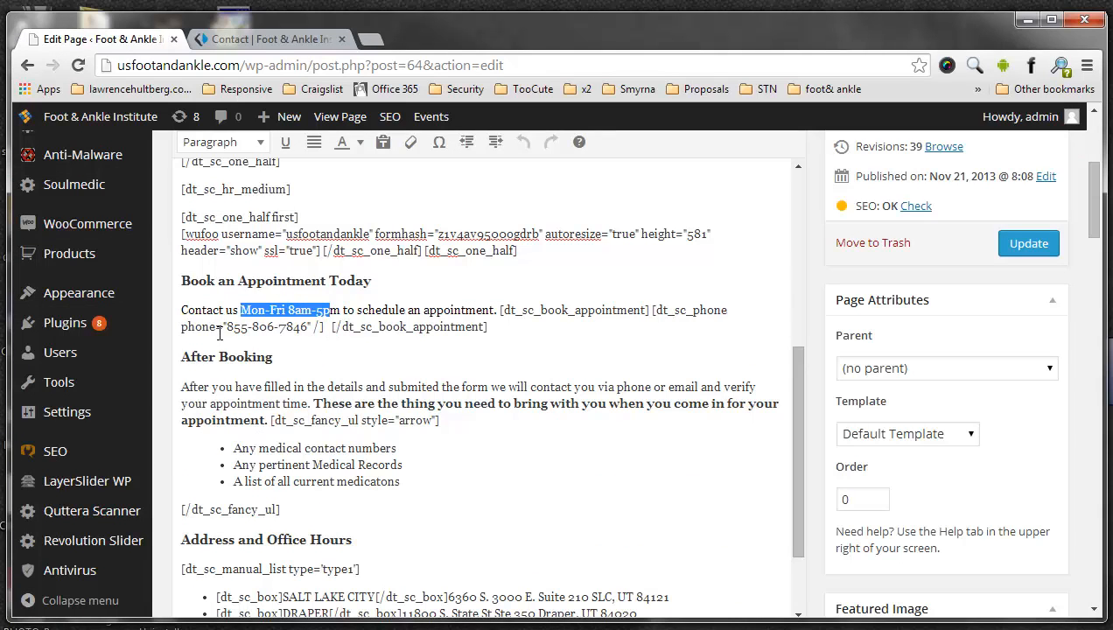
pyautogui.moveTo(228, 326); pyautogui.dragTo(309, 325)
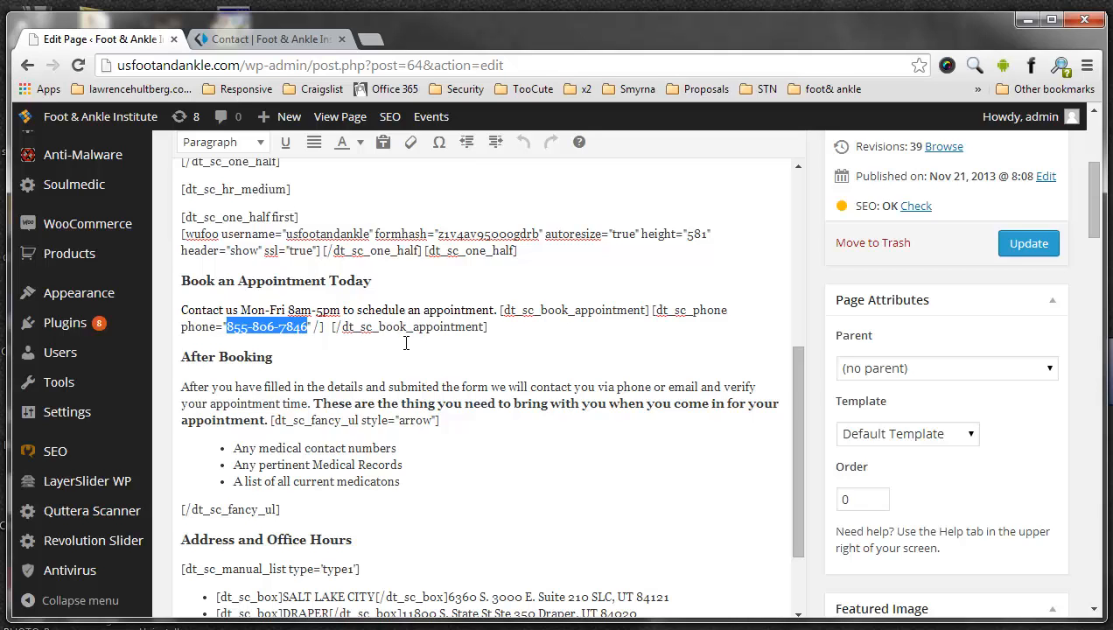
# - Highlight the office hours, Draper address and Salt Lake City address in the editor's Address and Office Hours list
pyautogui.scroll(-2, 406, 358)
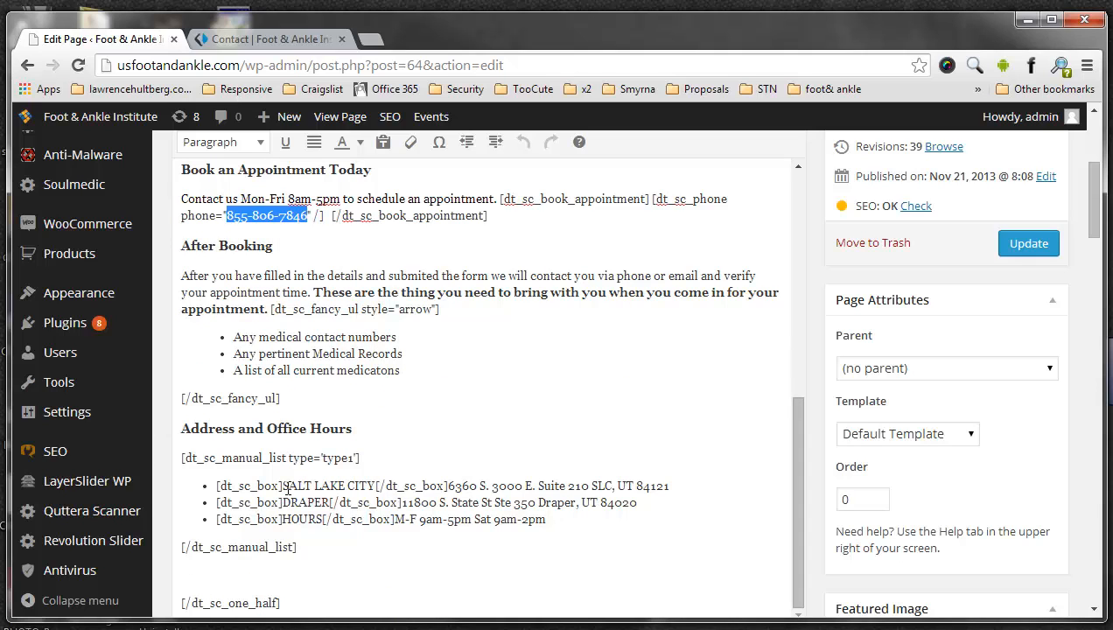
pyautogui.moveTo(287, 488); pyautogui.dragTo(367, 486)
pyautogui.click(367, 487)
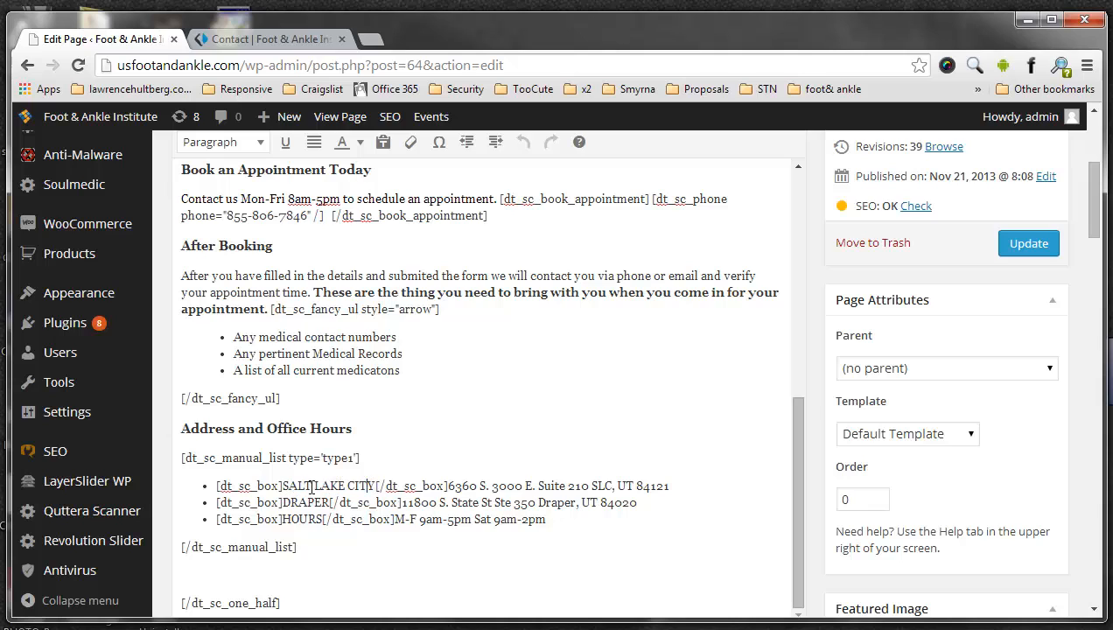
pyautogui.click(301, 519)
pyautogui.moveTo(395, 518); pyautogui.dragTo(549, 519)
pyautogui.moveTo(401, 503); pyautogui.dragTo(642, 503)
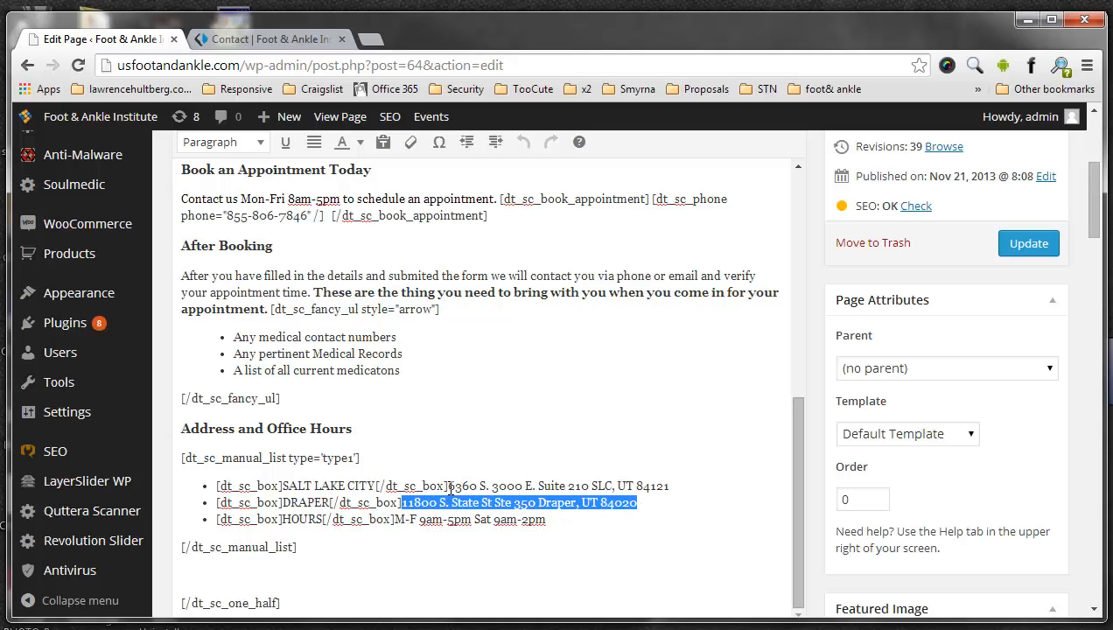
pyautogui.moveTo(448, 487); pyautogui.dragTo(661, 483)
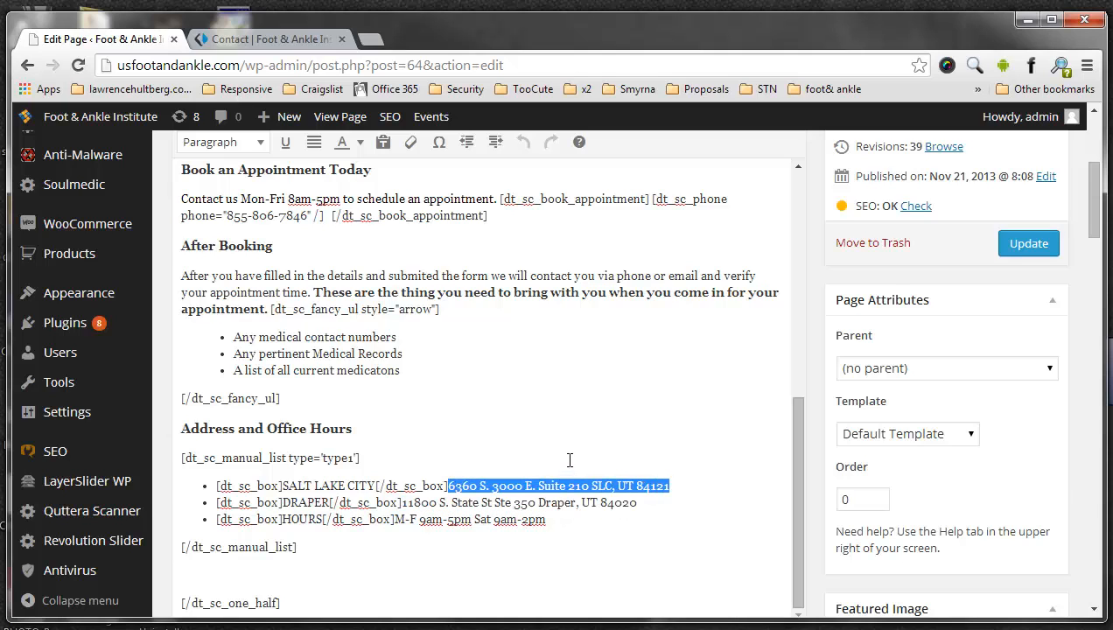
pyautogui.scroll(-5, 570, 459)
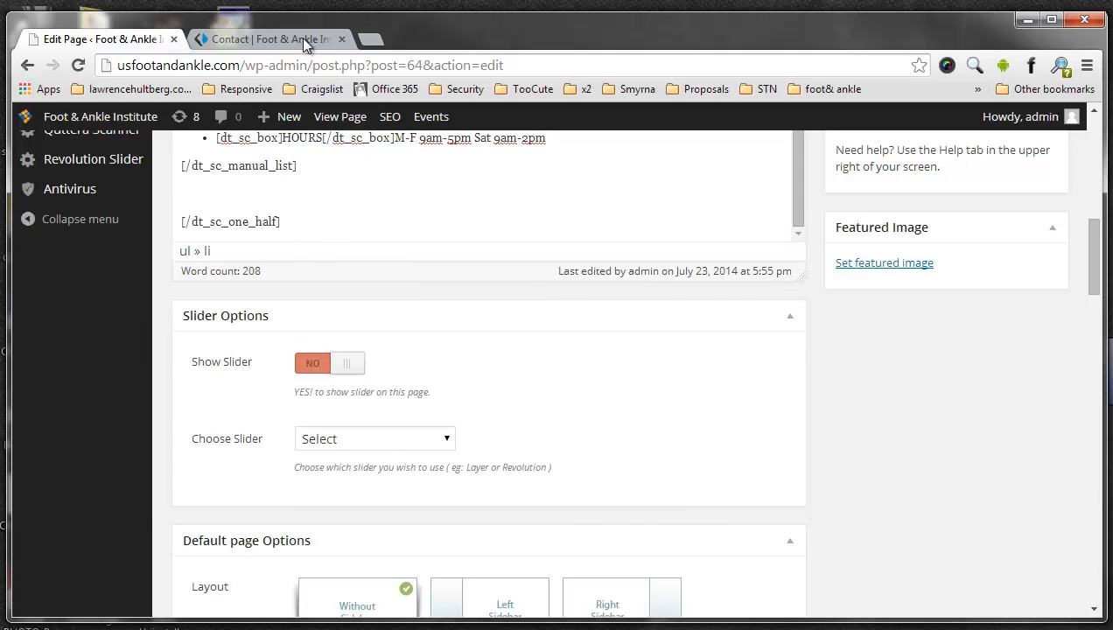
# - Switch to the live site and open its Appointments page
pyautogui.click(304, 40)
pyautogui.scroll(2, 799, 290)
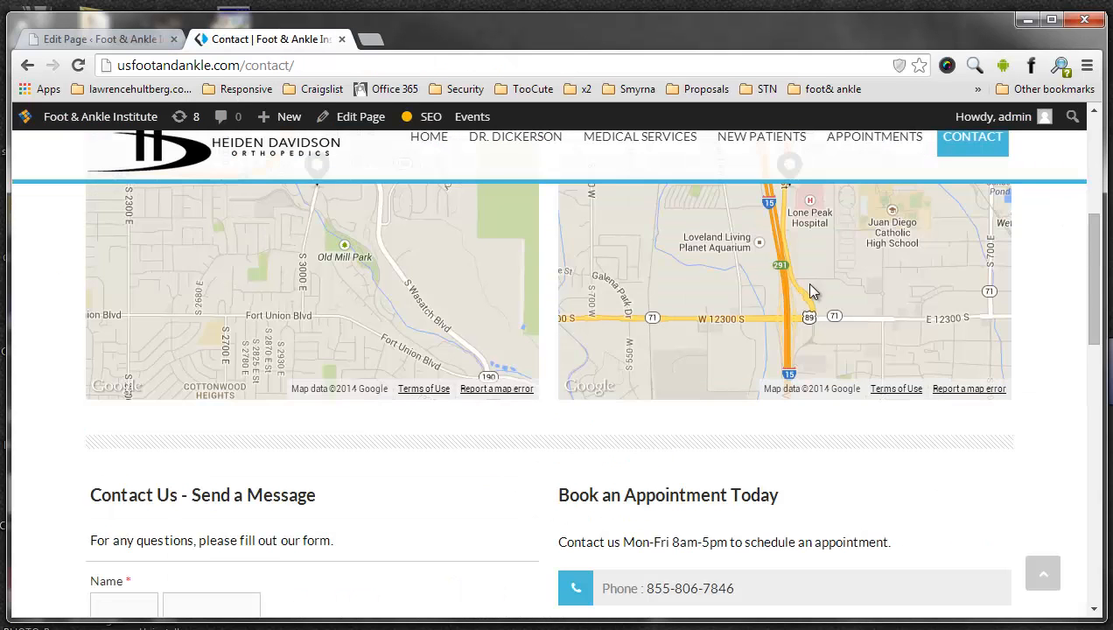
pyautogui.scroll(5, 809, 292)
pyautogui.click(867, 214)
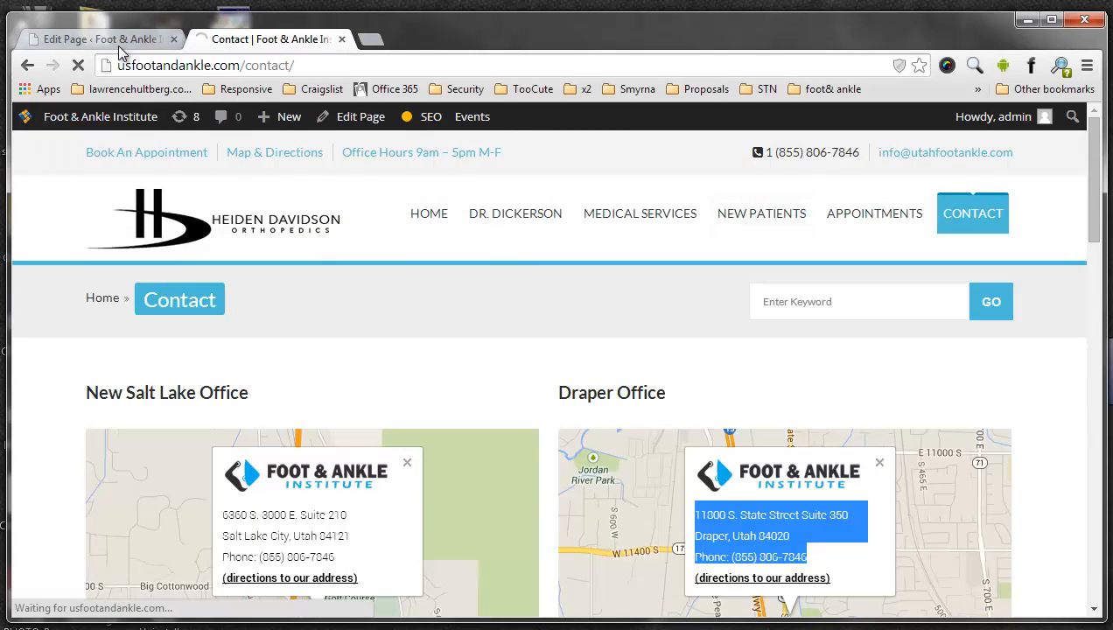
# - Open the Appointments page for editing from the WordPress page list, and return to the live Appointments page
pyautogui.click(117, 45)
pyautogui.scroll(8, 124, 255)
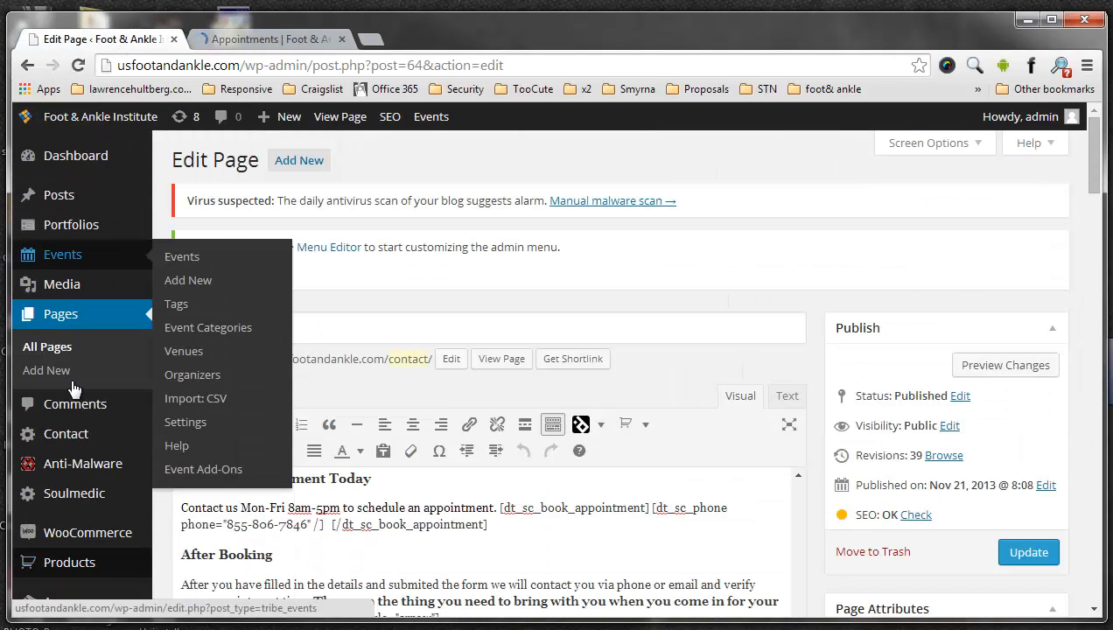
pyautogui.click(65, 317)
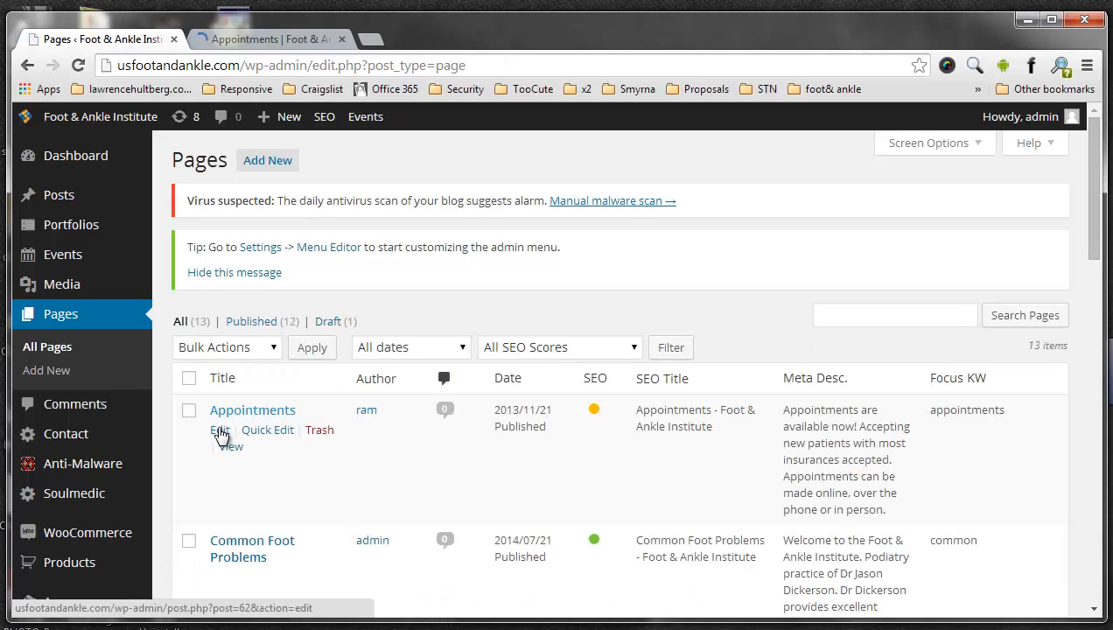
pyautogui.click(220, 433)
pyautogui.click(250, 44)
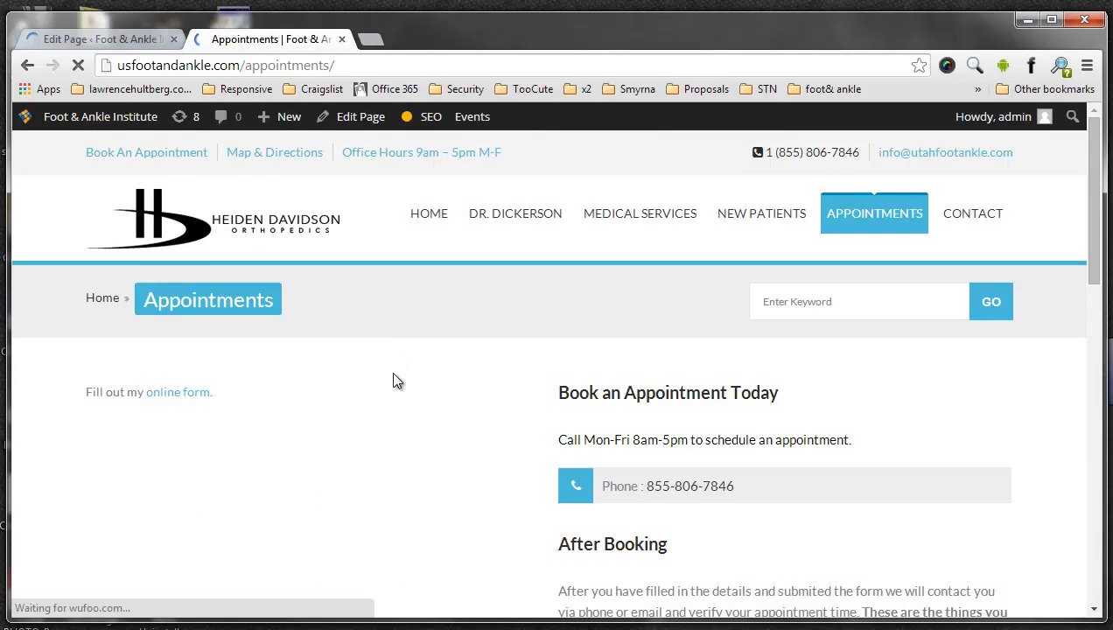
# - Highlight the call-hours line under Book an Appointment Today on the live Appointments page and examine its Address and Office Hours section
pyautogui.moveTo(556, 444); pyautogui.dragTo(750, 452)
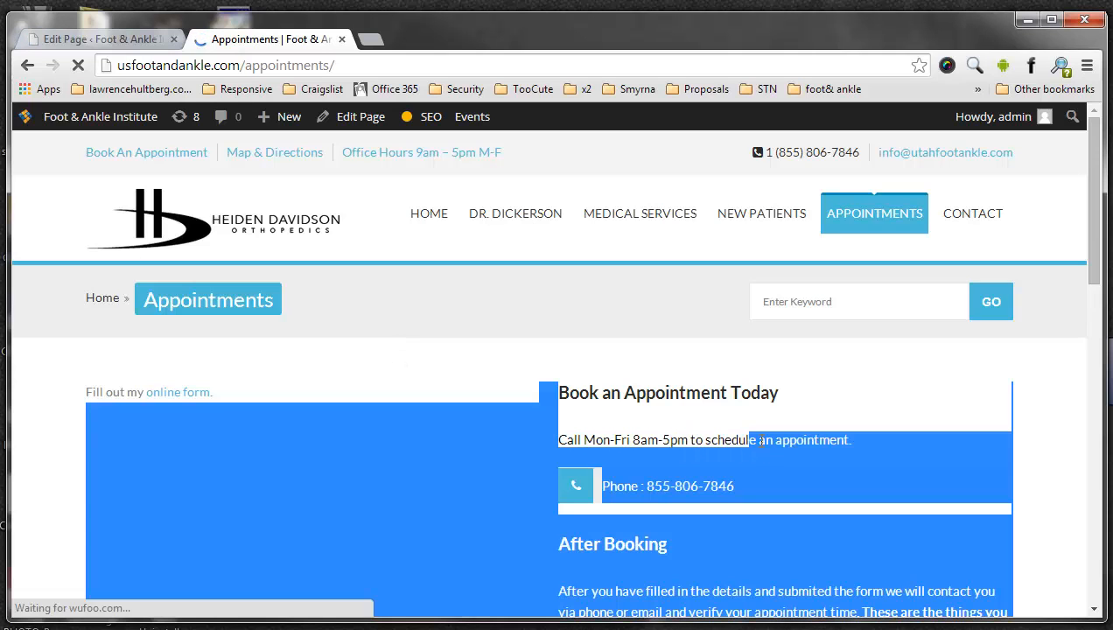
pyautogui.click(758, 472)
pyautogui.scroll(-5, 665, 400)
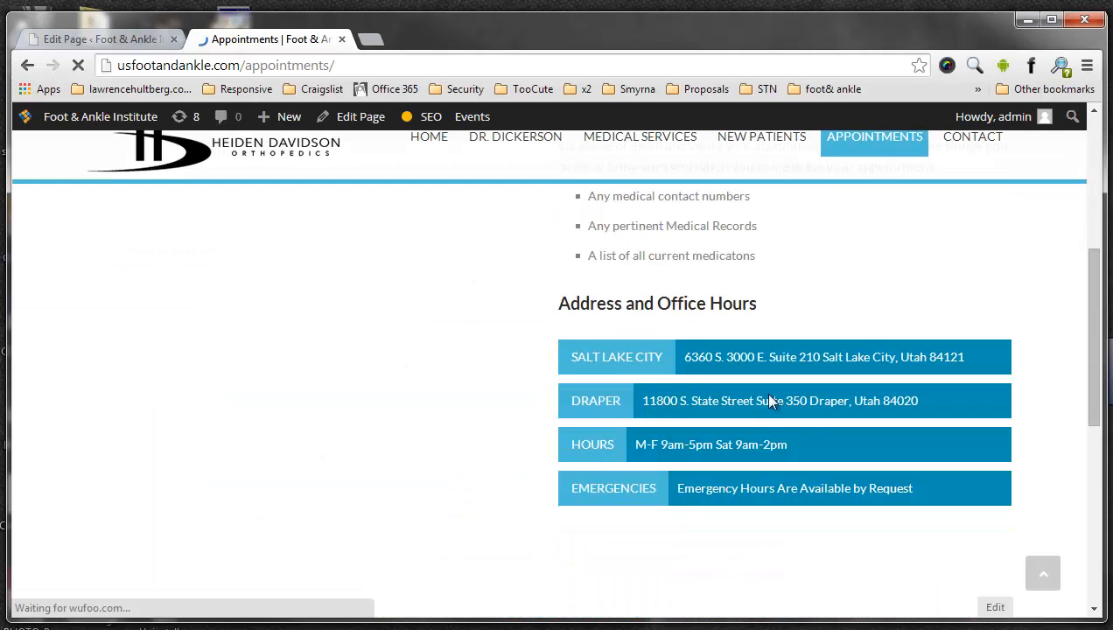
# - Switch to the Appointments page editor, review its content and highlight the Salt Lake City address in the Address and Office Hours list
pyautogui.click(109, 39)
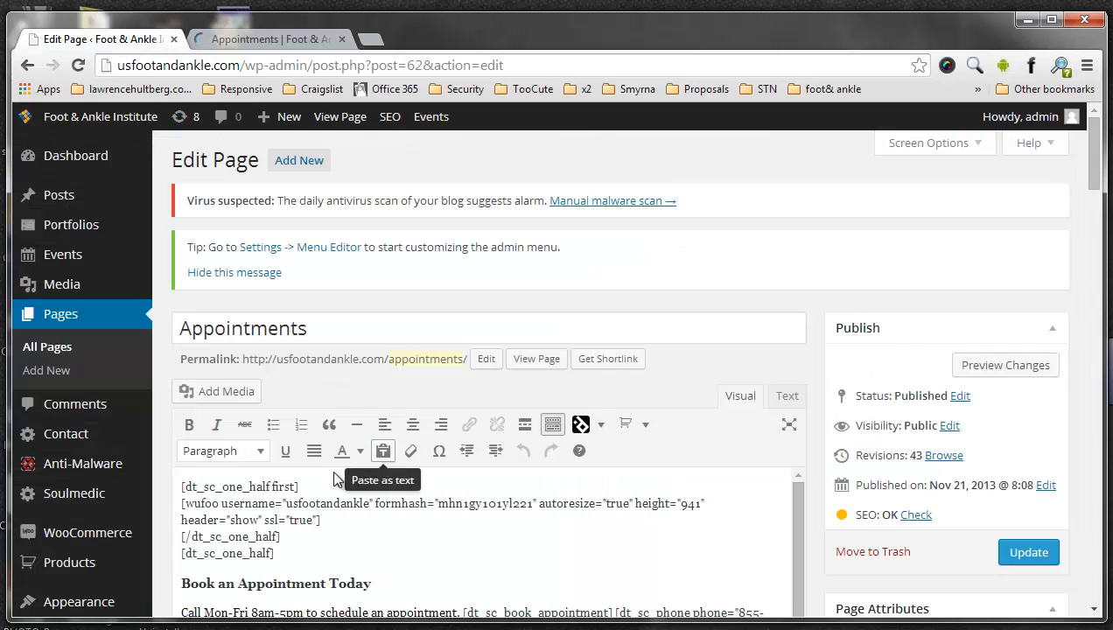
pyautogui.scroll(-5, 333, 479)
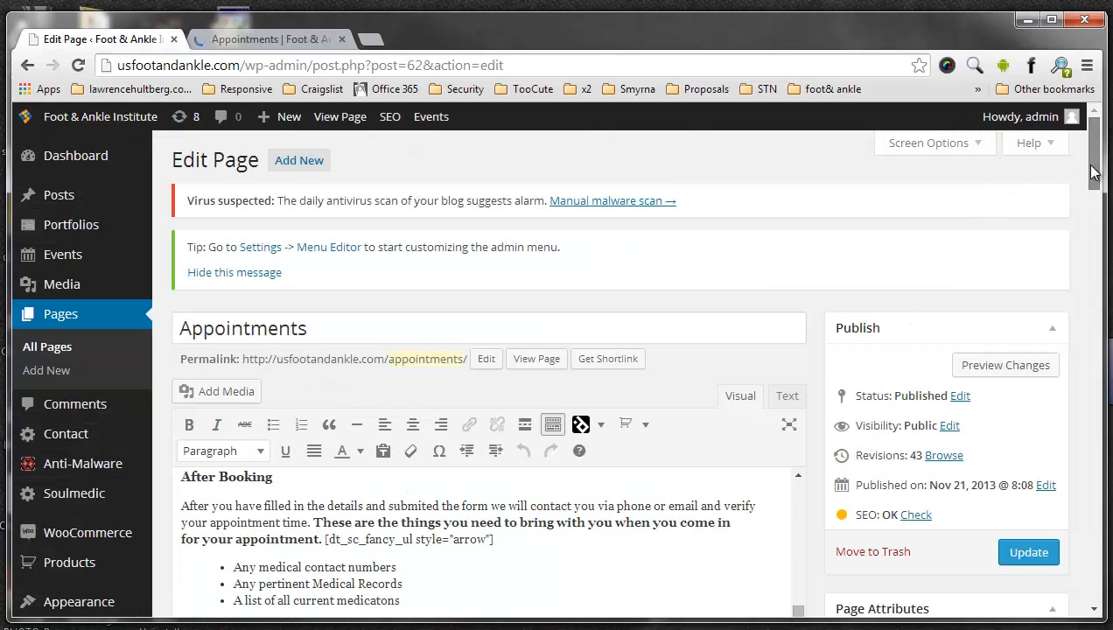
pyautogui.moveTo(1093, 172); pyautogui.dragTo(1093, 208)
pyautogui.click(324, 299)
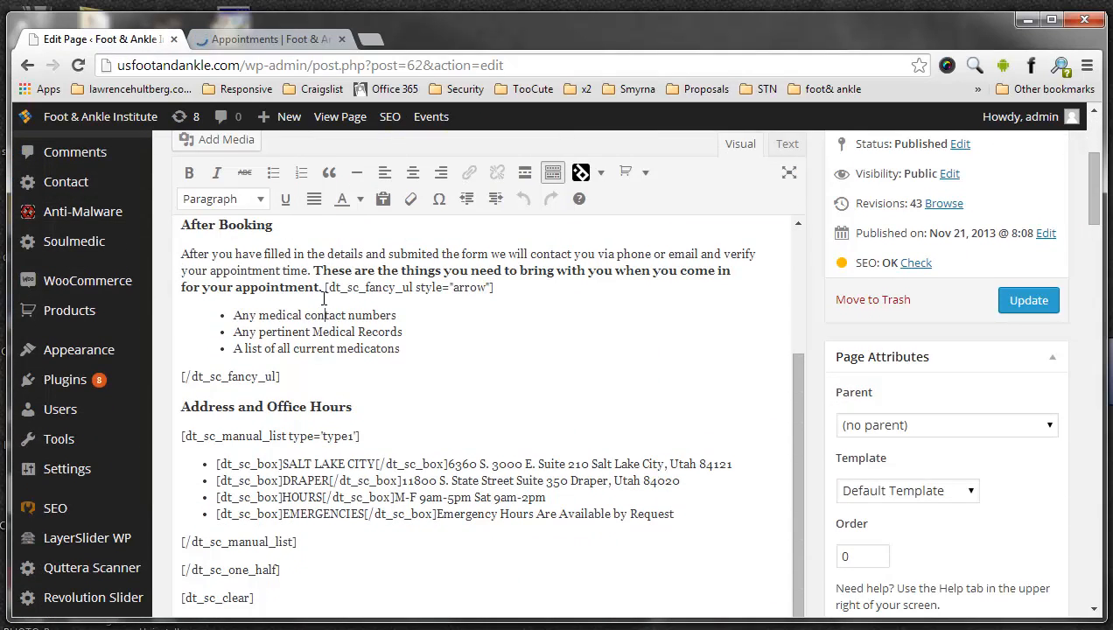
pyautogui.scroll(2, 333, 299)
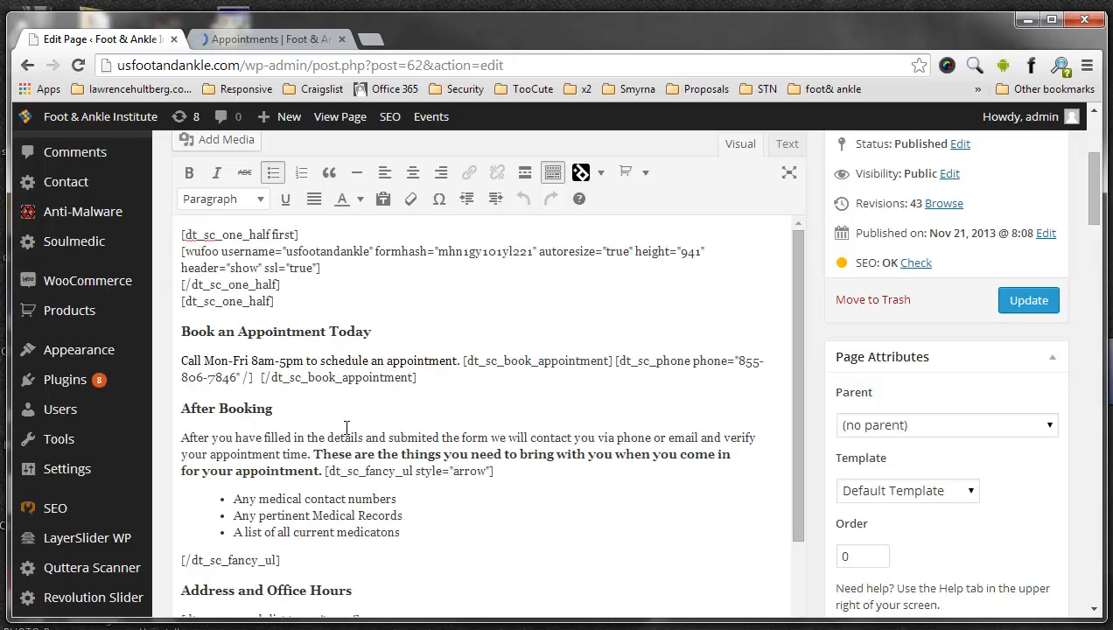
pyautogui.scroll(-2, 346, 427)
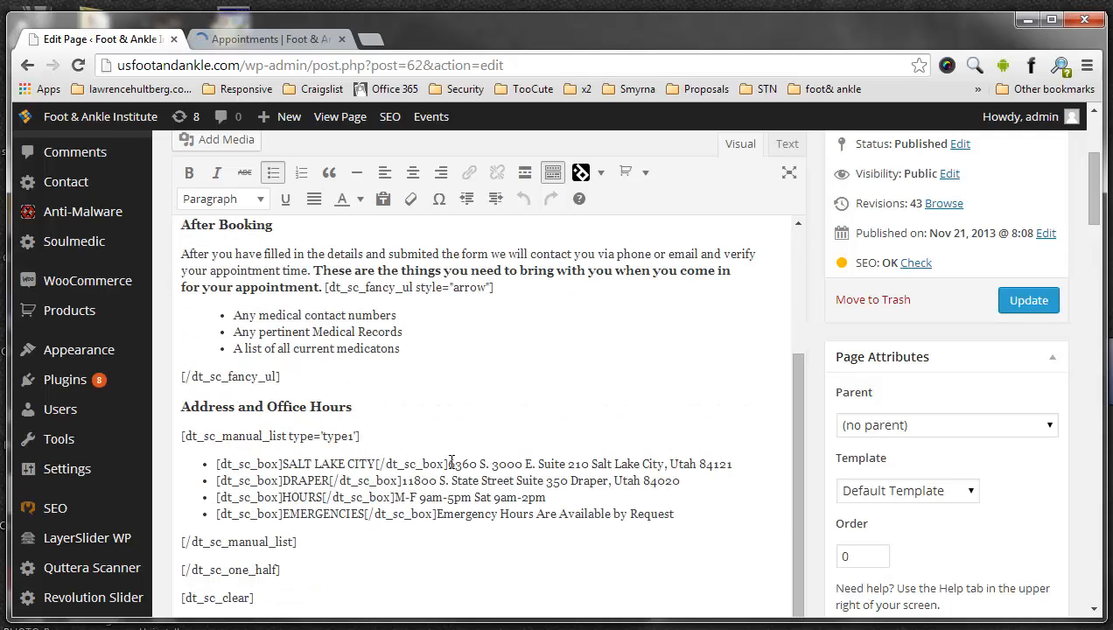
pyautogui.moveTo(450, 464); pyautogui.dragTo(733, 465)
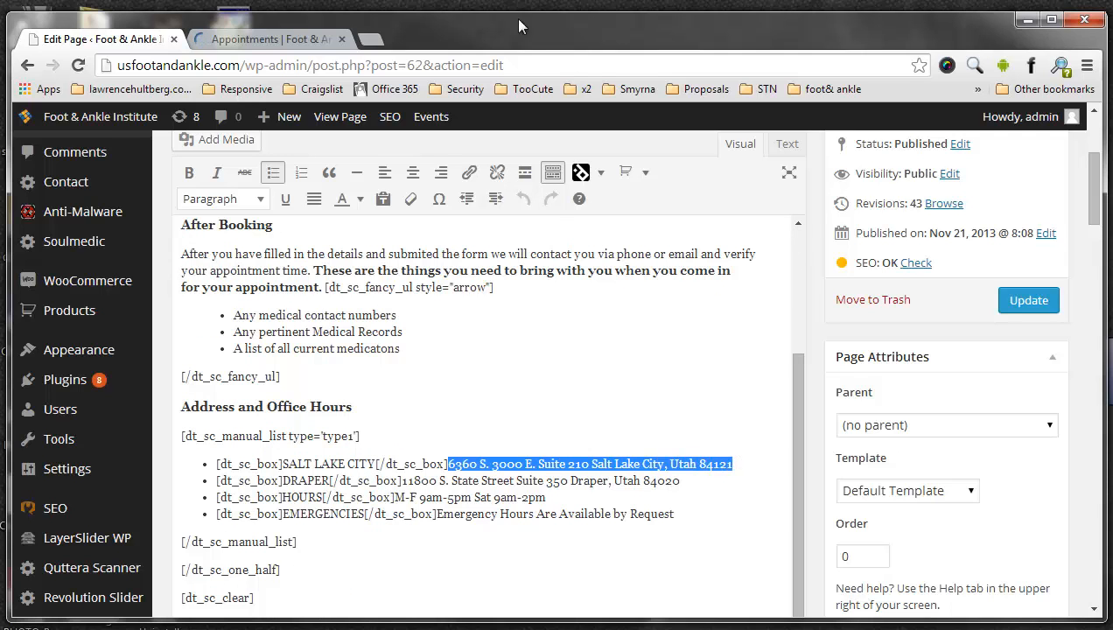
# - Return to the live Appointments page and look it over from the appointment form down to the footer and back
pyautogui.click(258, 39)
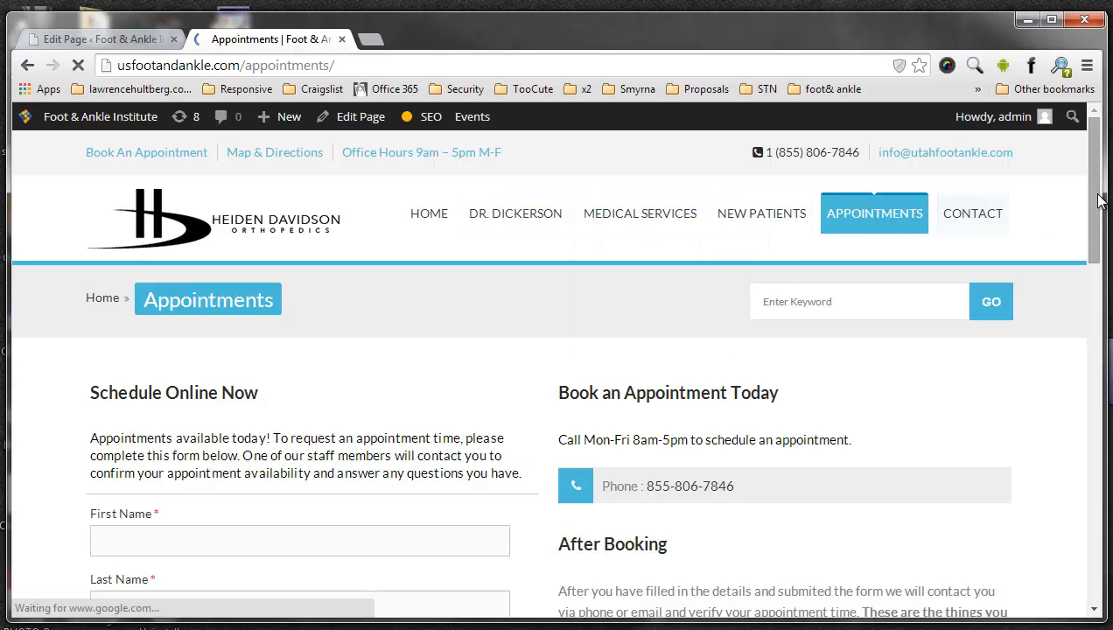
pyautogui.moveTo(1099, 201); pyautogui.dragTo(1095, 592)
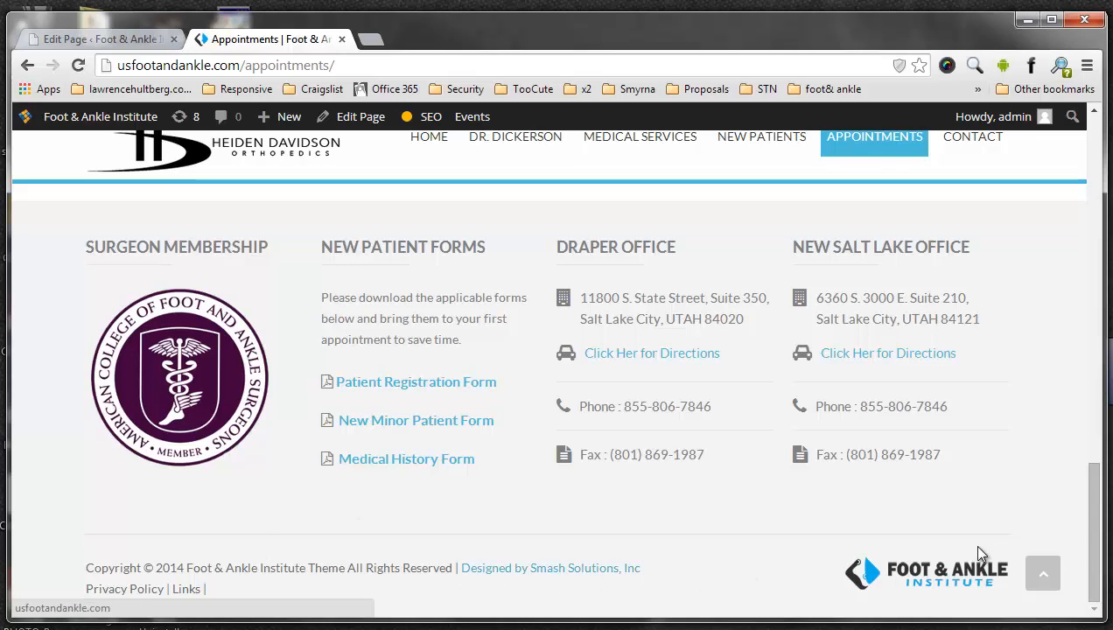
pyautogui.moveTo(1092, 538); pyautogui.dragTo(1101, 154)
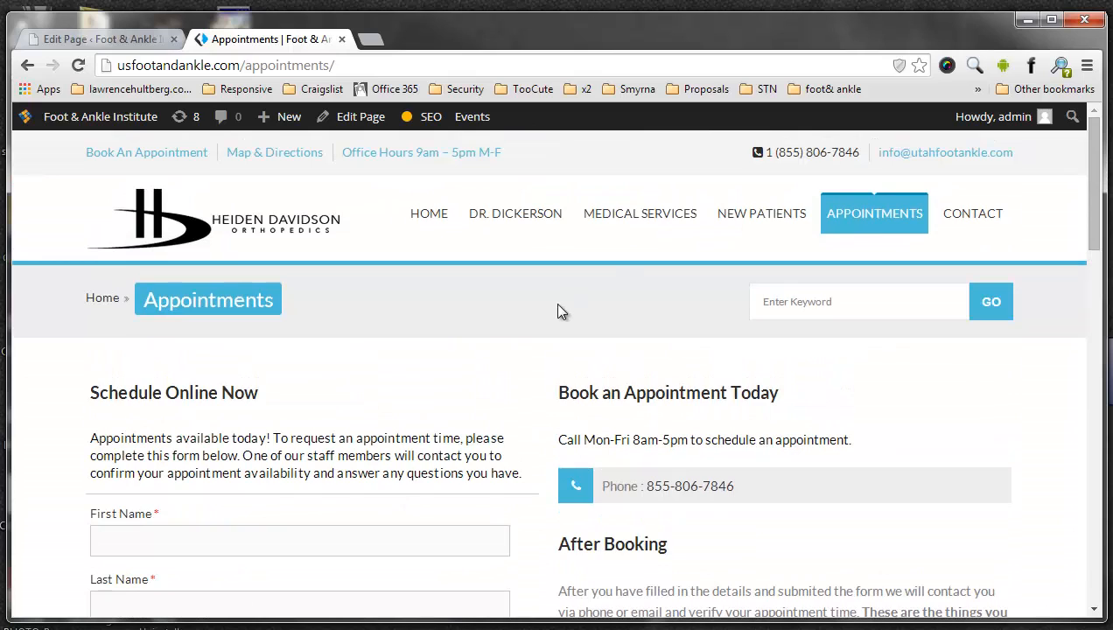